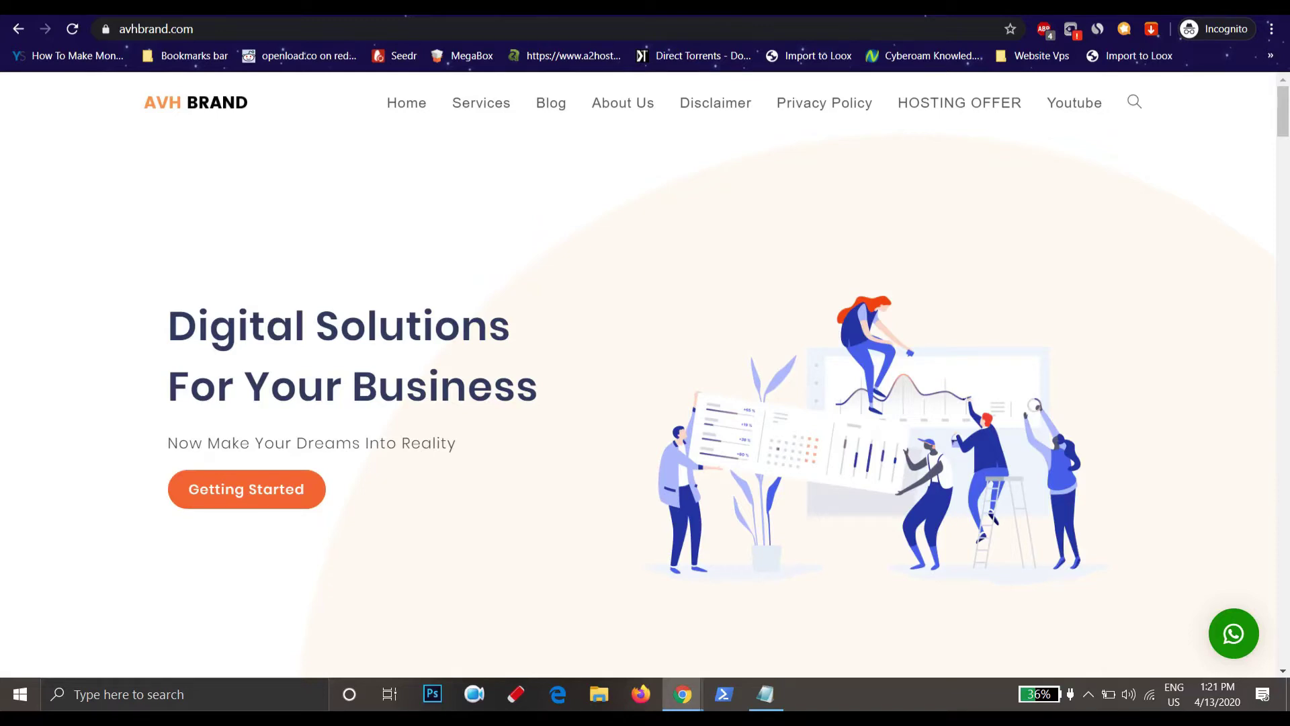
Replace the avhbrand.com homepage with a fresh blank new-tab page in Chrome
{"action": "key", "text": "ctrl+t"}
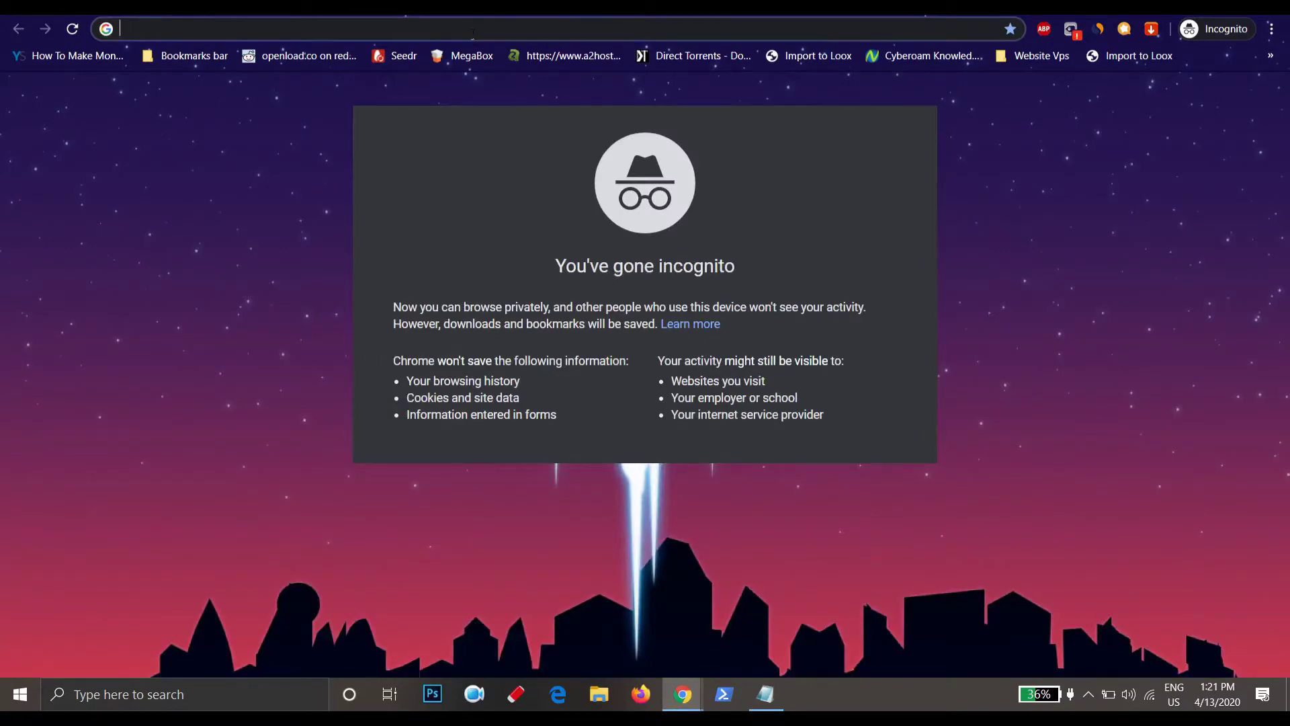
Go to mydiwaliwish.com/wp-admin to reach the WordPress login page
{"action": "type", "text": "m"}
{"action": "key", "text": "Right"}
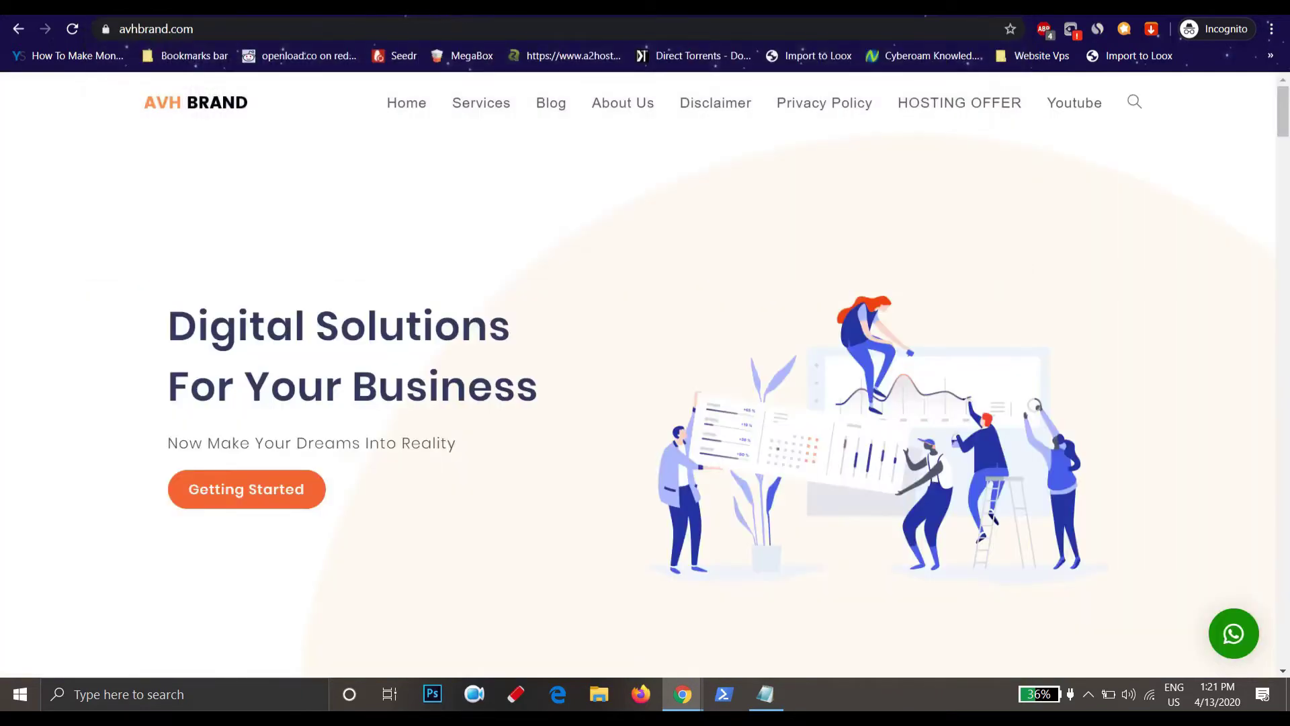
{"action": "key", "text": "ctrl+t"}
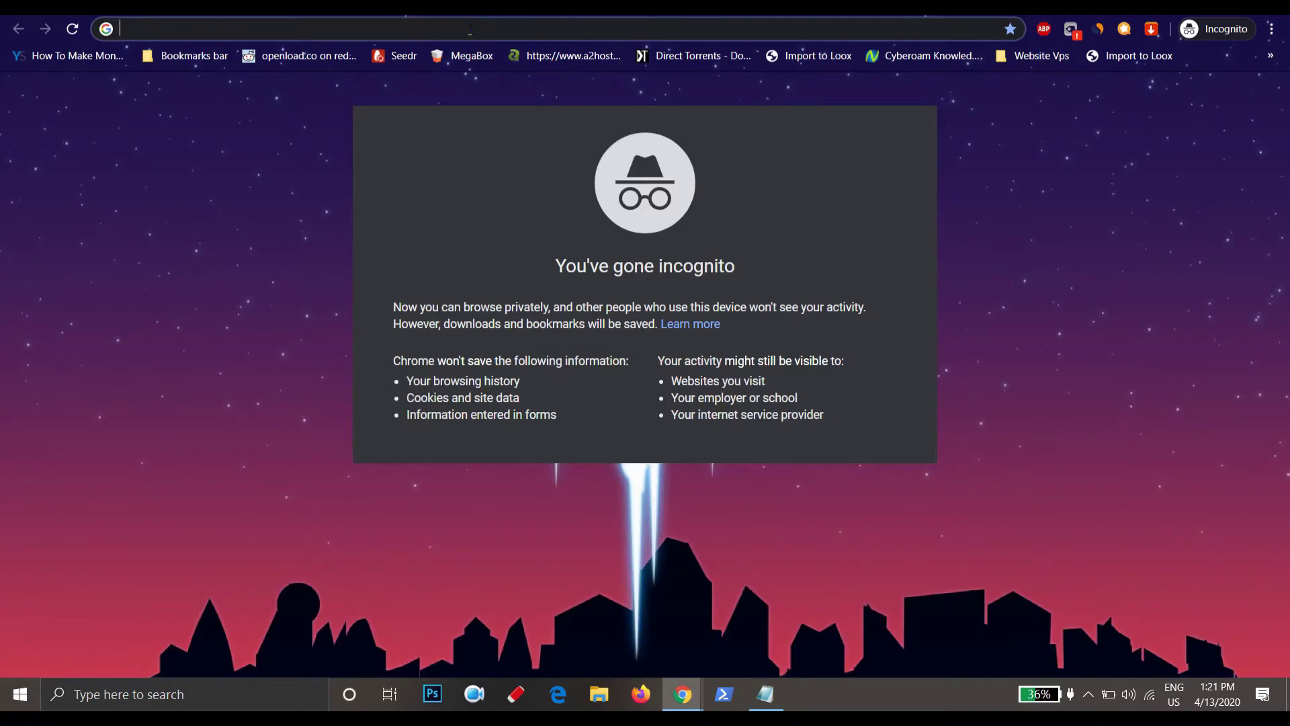
{"action": "type", "text": "my"}
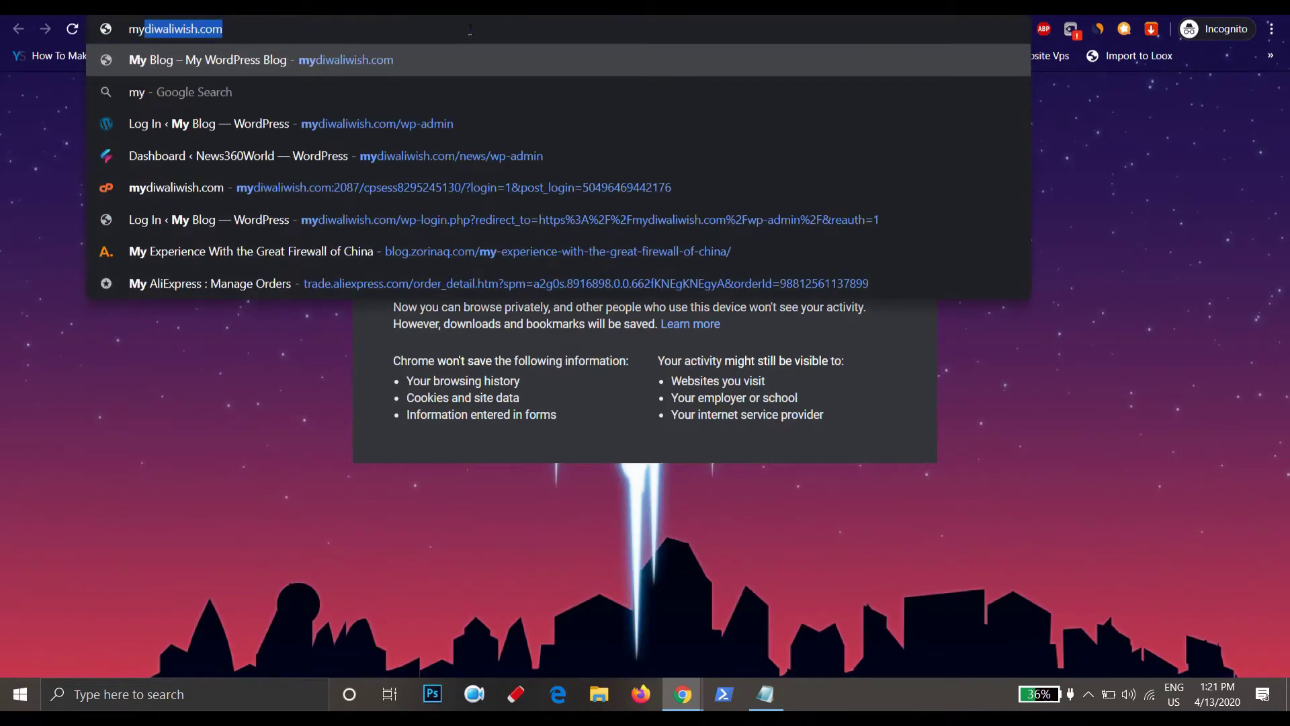
{"action": "key", "text": "Right"}
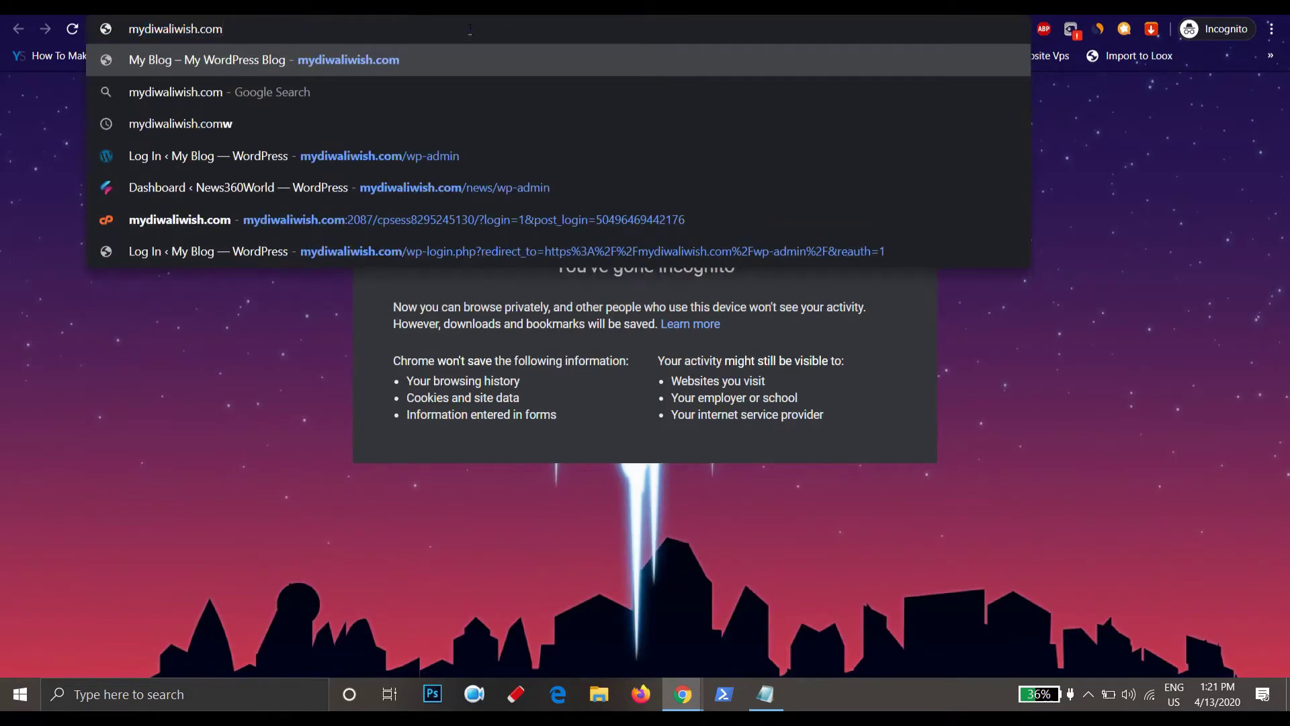
{"action": "type", "text": "/"}
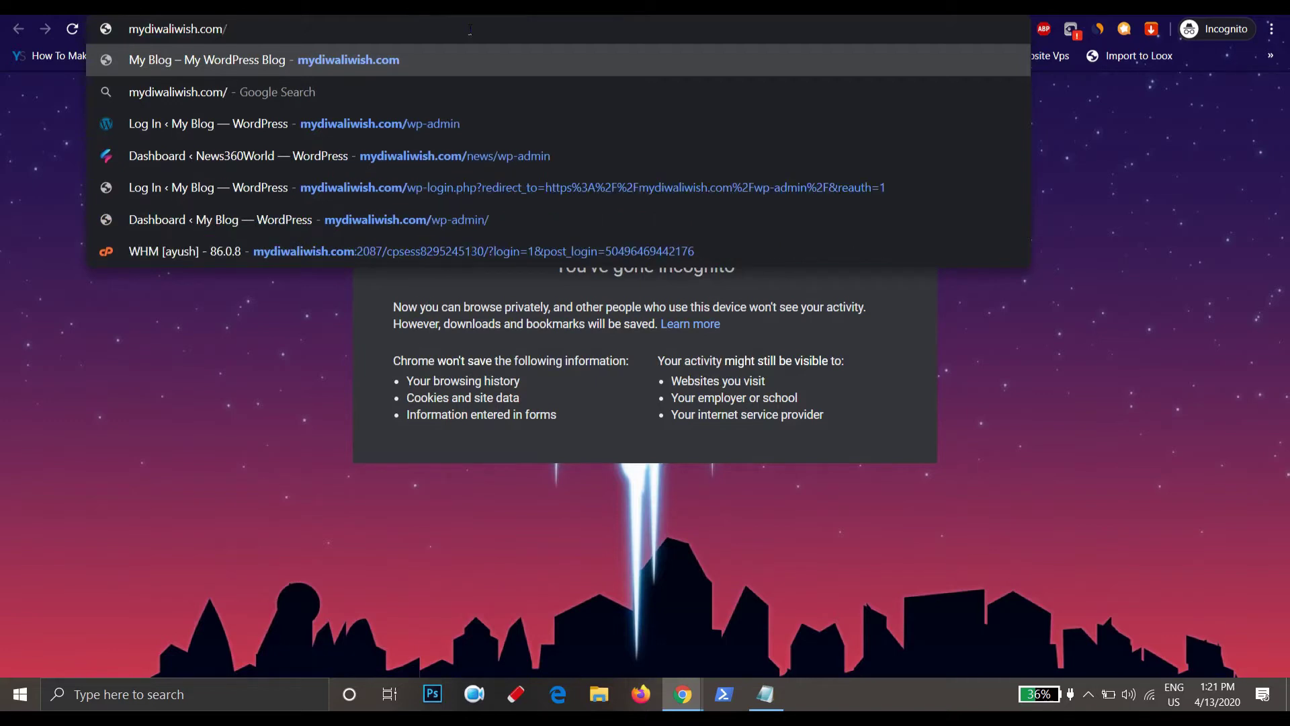
{"action": "type", "text": "w"}
{"action": "key", "text": "Return"}
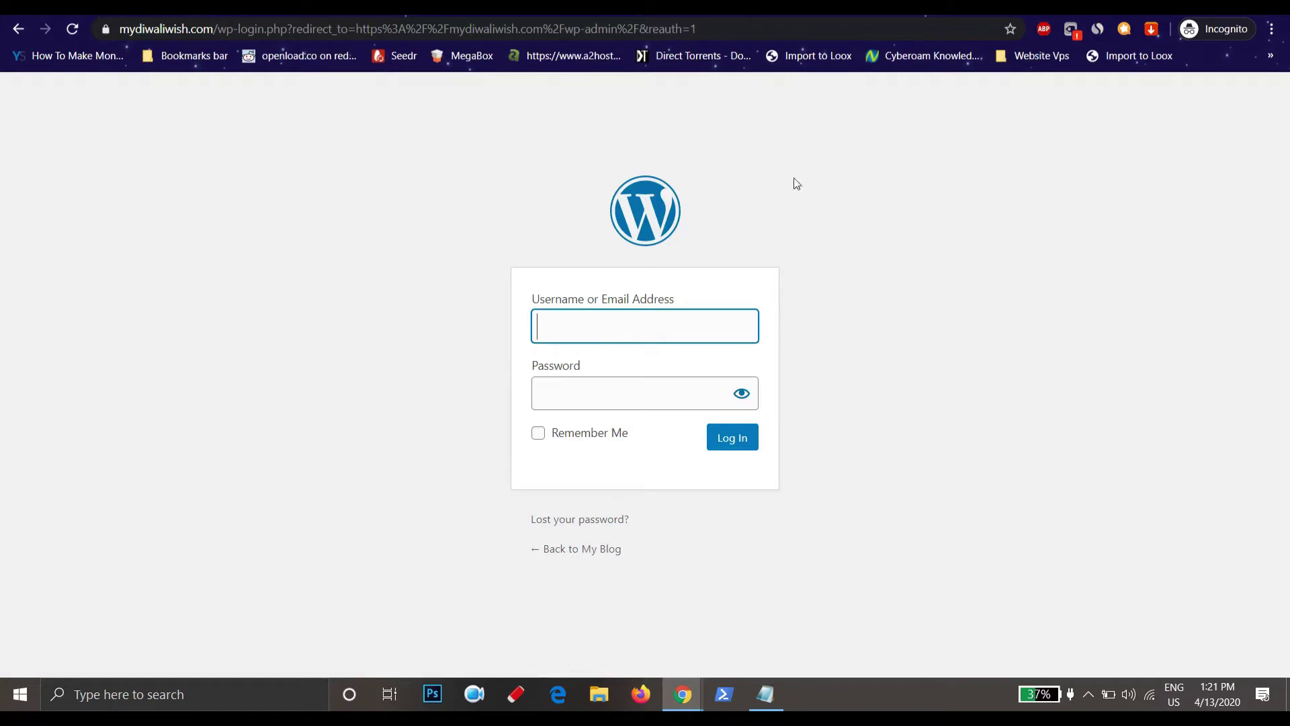
Log in to the WordPress admin with the site's username and password
{"action": "type", "text": "admin"}
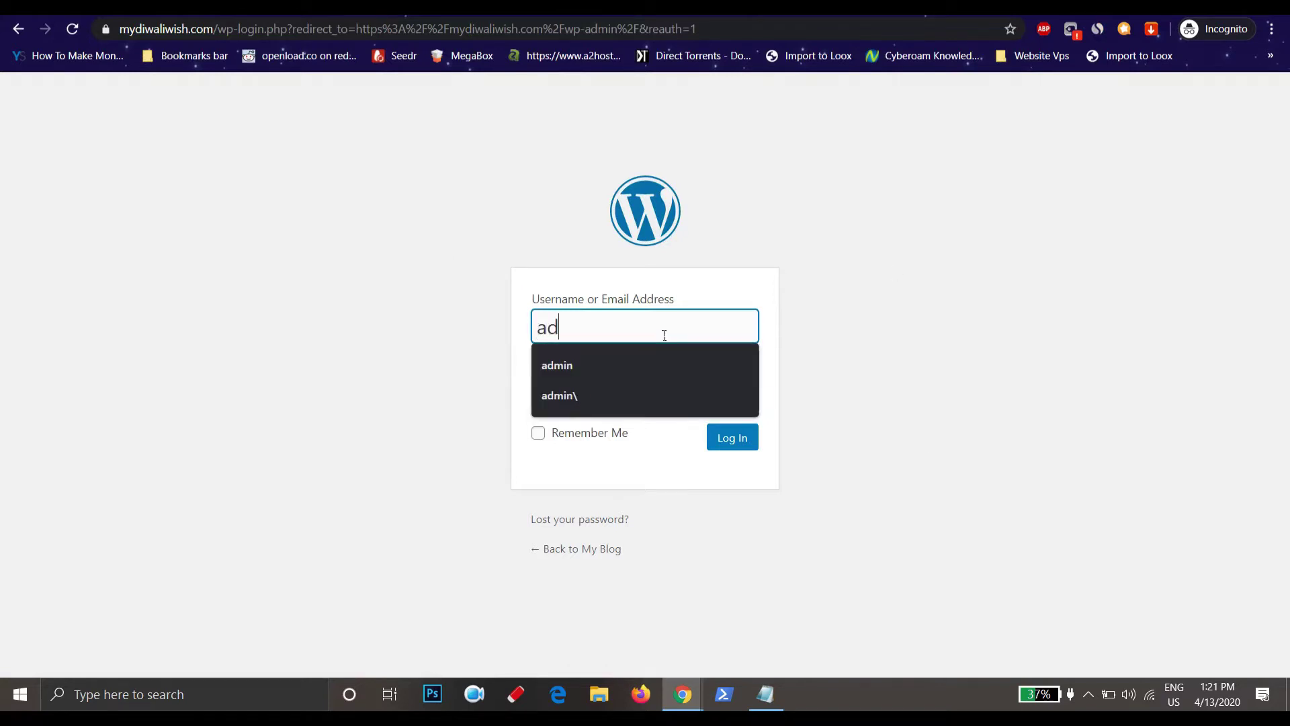
{"action": "left_click", "coordinate": [705, 383]}
{"action": "type", "text": "admin"}
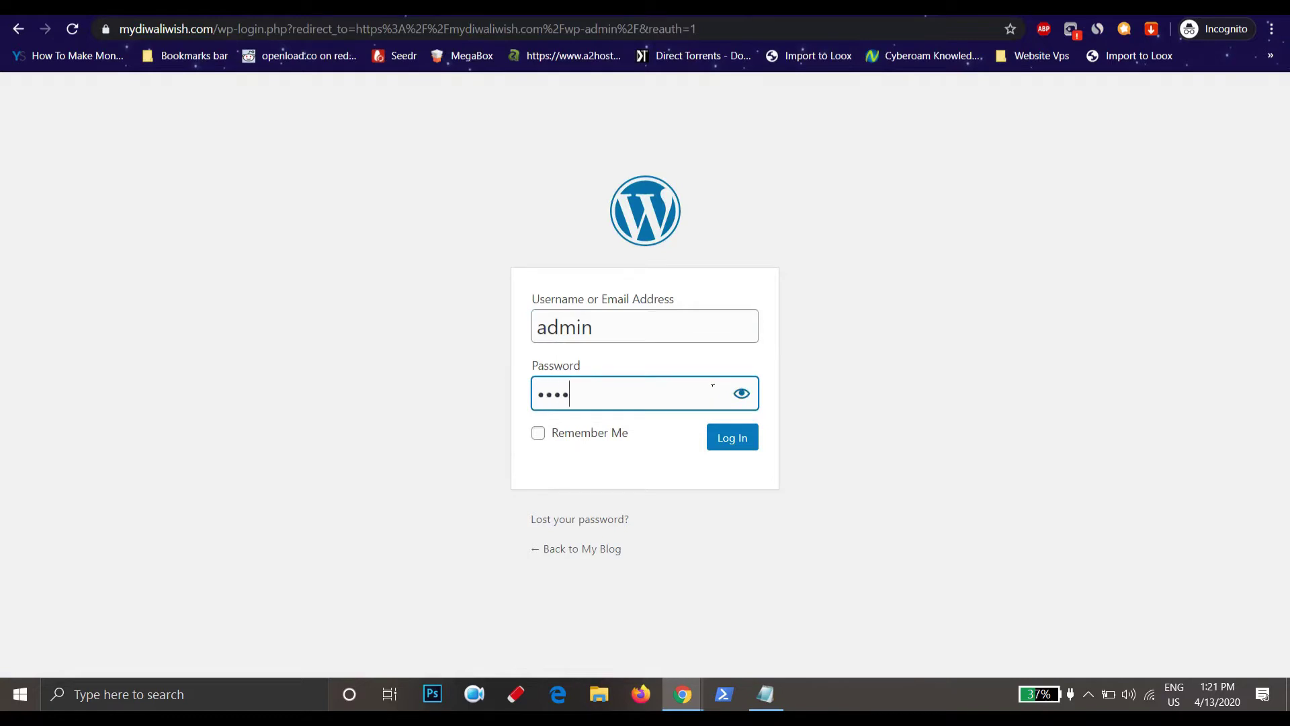
{"action": "type", "text": "1234"}
{"action": "key", "text": "Return"}
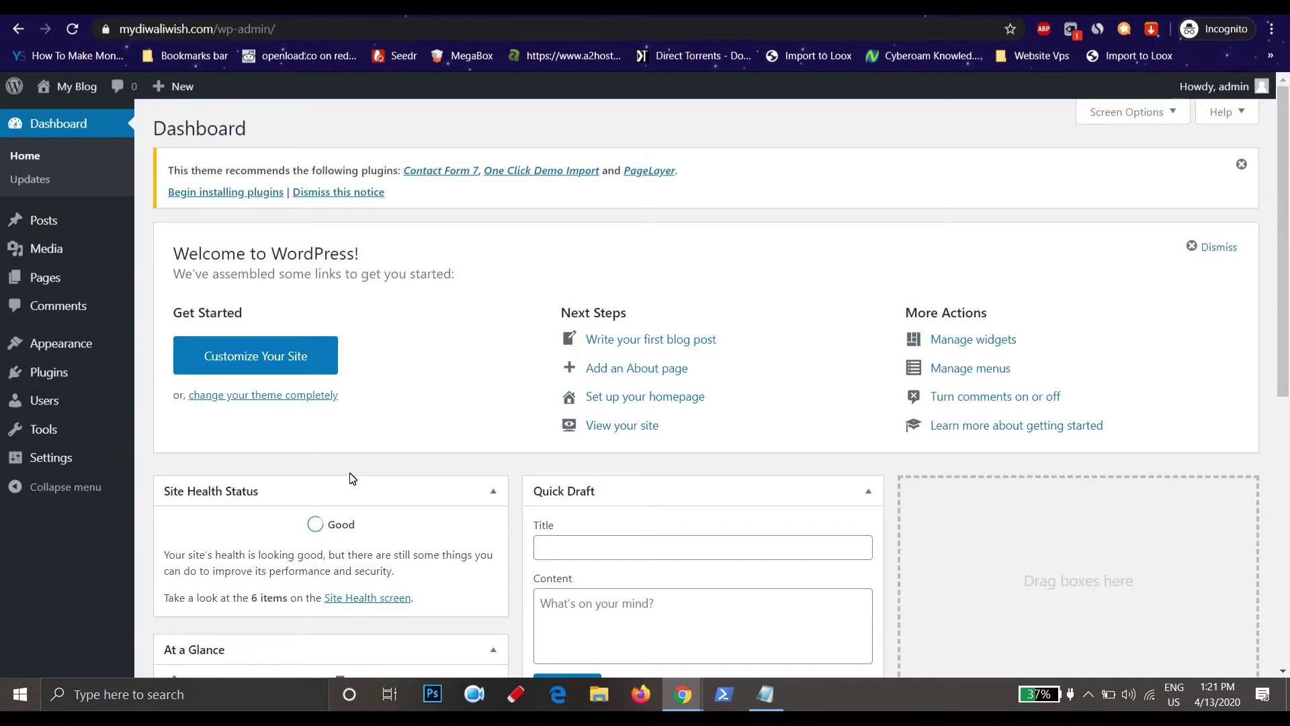
{"action": "scroll", "coordinate": [348, 478], "scroll_direction": "down", "scroll_amount": 3}
Open General Settings and launch the live site in a new tab
{"action": "left_click", "coordinate": [65, 455]}
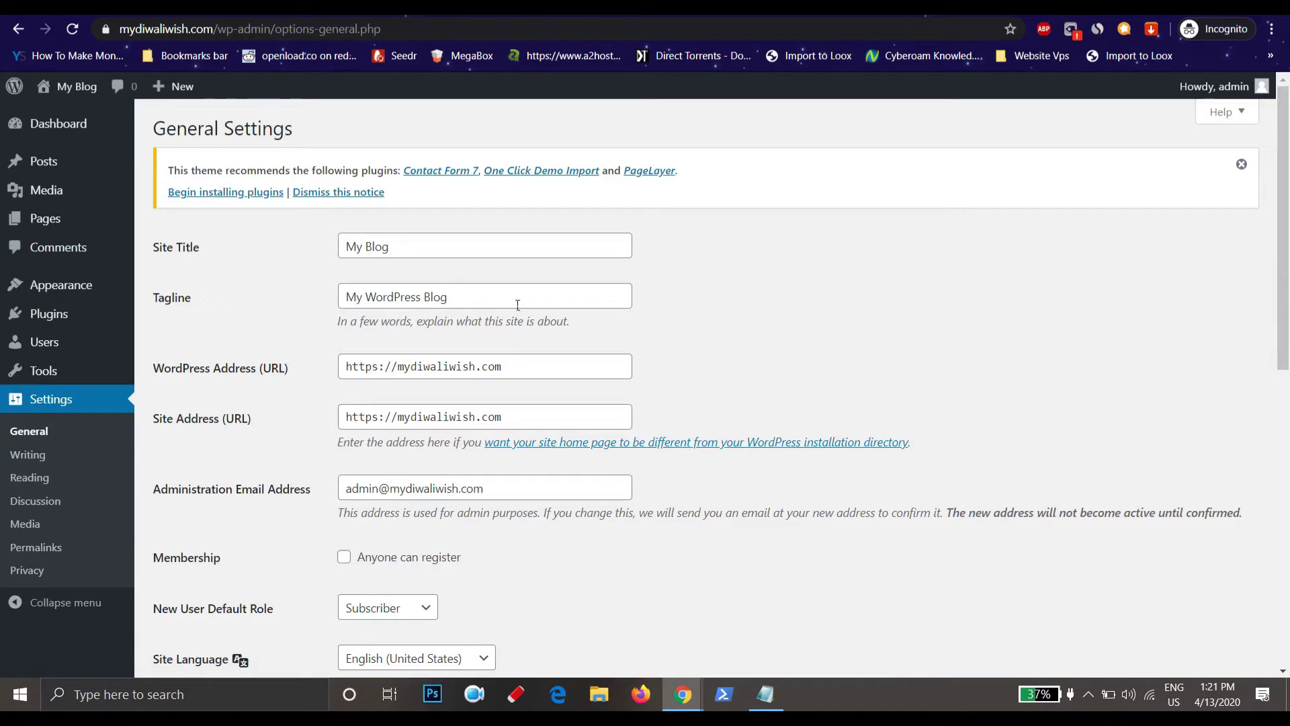
{"action": "mouse_move", "coordinate": [89, 94]}
{"action": "right_click", "coordinate": [81, 116]}
{"action": "left_click", "coordinate": [402, 114]}
Check the 'My WordPress Blog' tagline on the live homepage, then return to settings
{"action": "key", "text": "ctrl+Tab"}
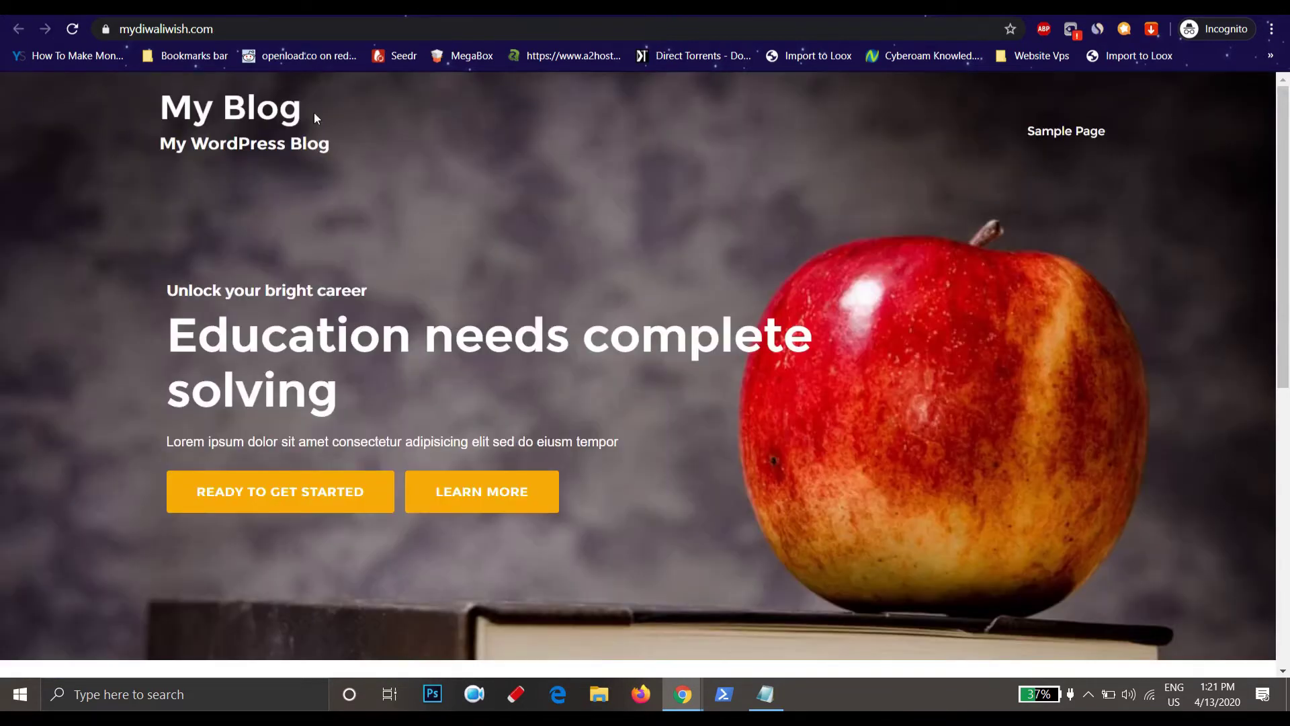
{"action": "left_click_drag", "start_coordinate": [151, 142], "coordinate": [368, 147]}
{"action": "left_click", "coordinate": [368, 146]}
{"action": "key", "text": "ctrl+Tab"}
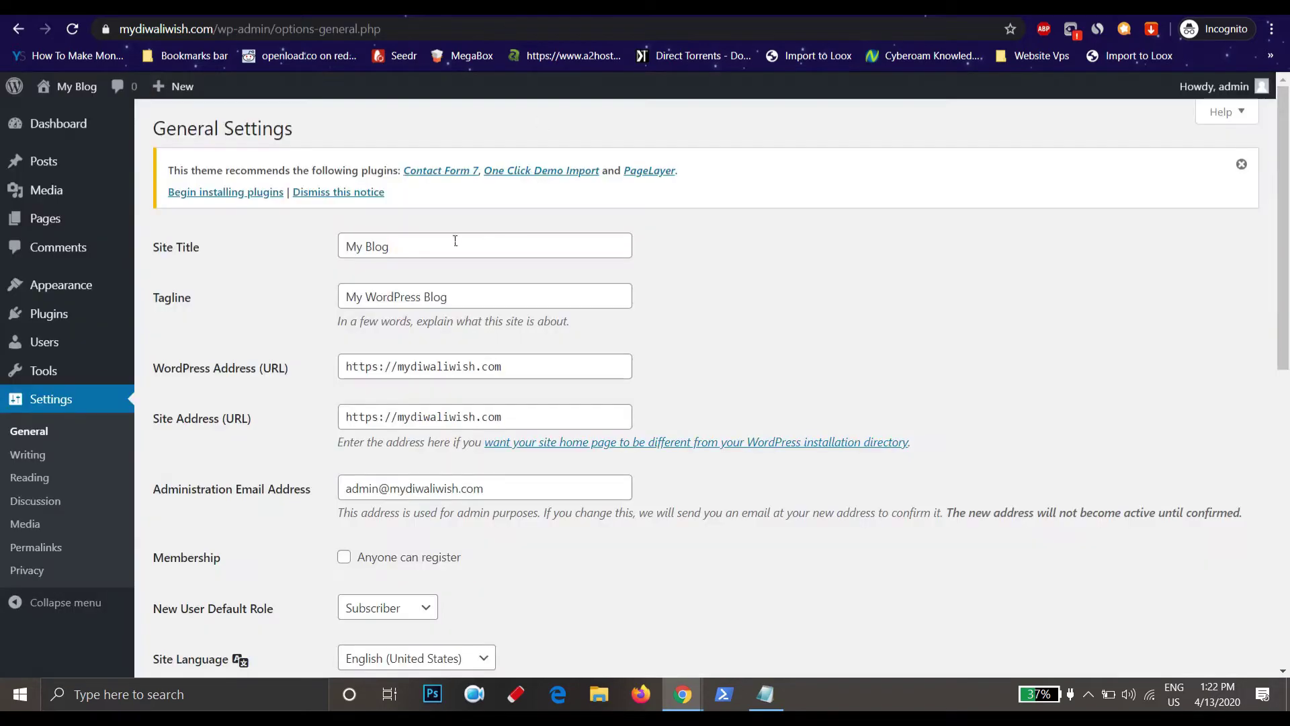
Replace title 'My Blog' with 'Mydiwaliwish' and set tagline to 'lets celebrate', fixing the typo
{"action": "triple_click", "coordinate": [432, 243]}
{"action": "type", "text": "M"}
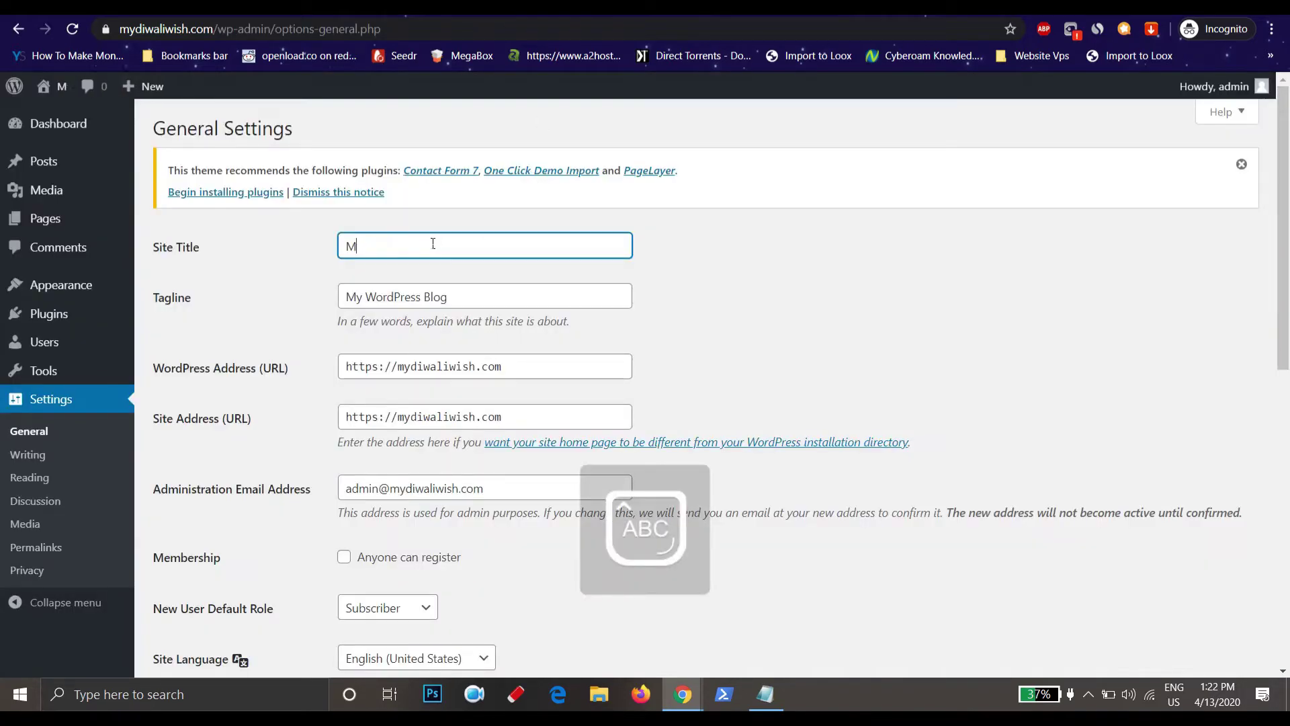
{"action": "type", "text": "yd"}
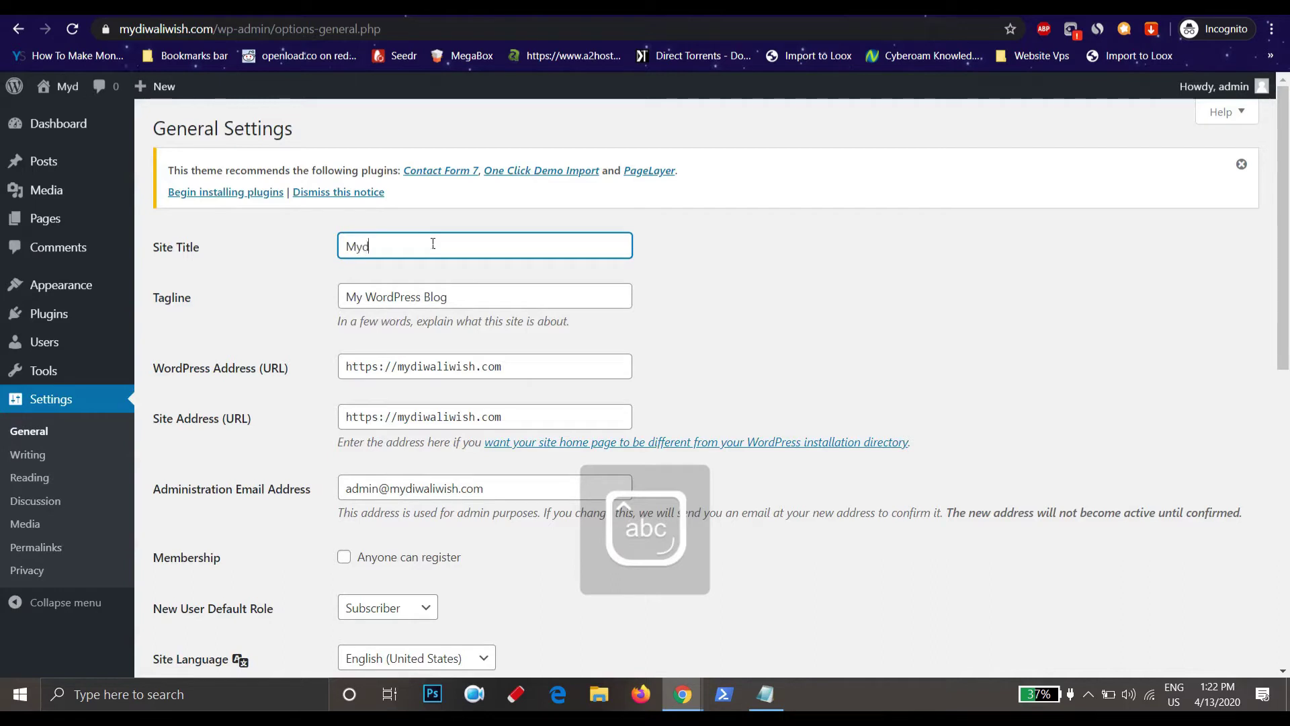
{"action": "type", "text": "iwali"}
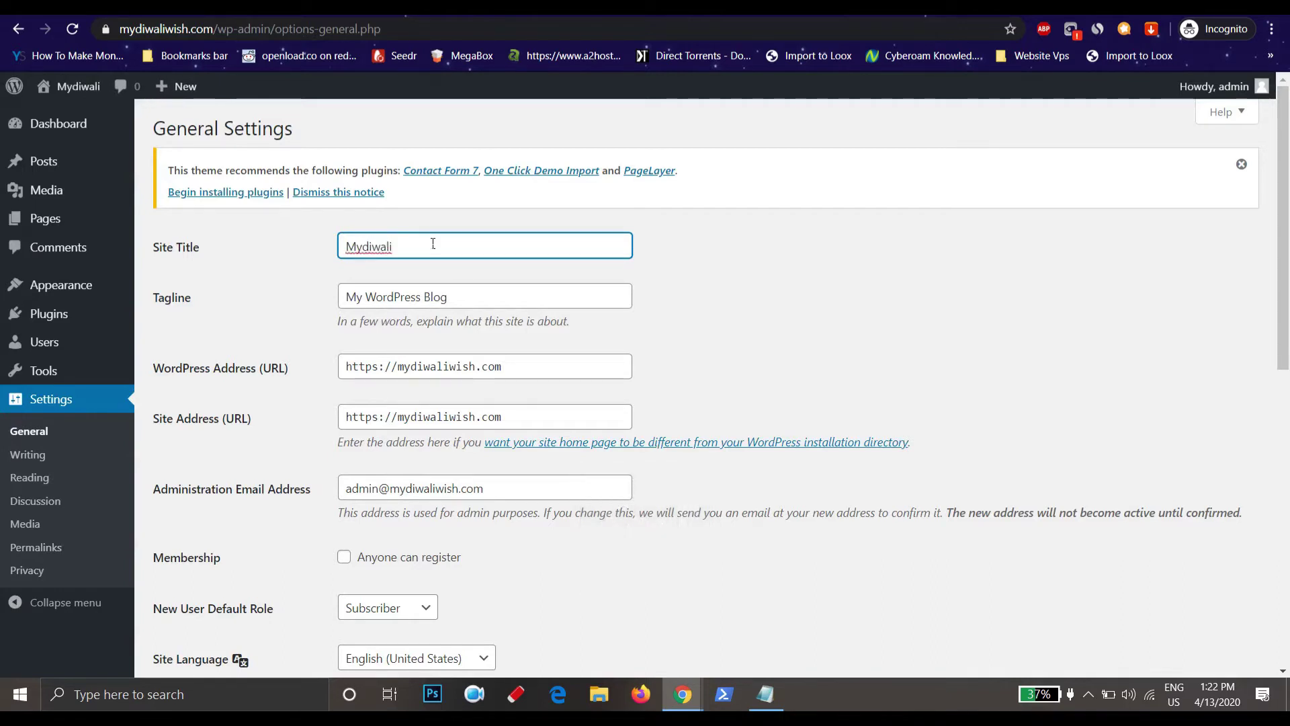
{"action": "type", "text": "wish"}
{"action": "triple_click", "coordinate": [426, 297]}
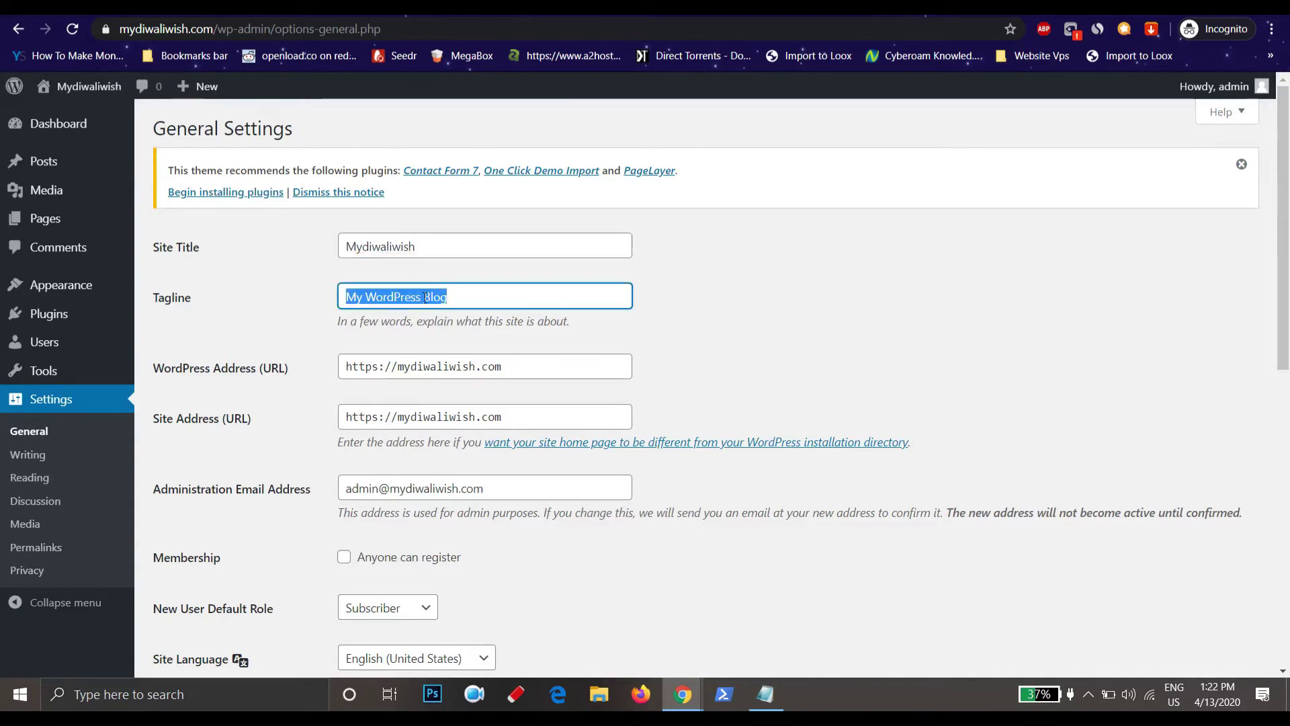
{"action": "type", "text": "lets"}
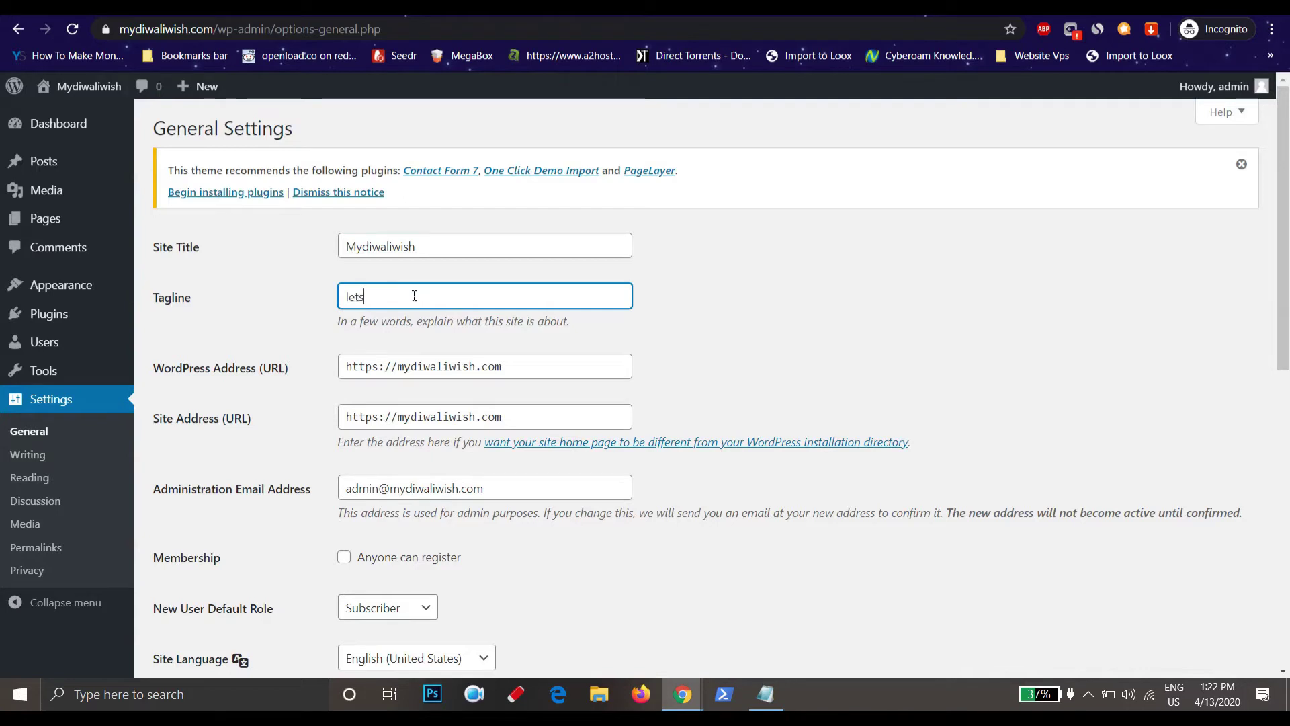
{"action": "type", "text": " v"}
{"action": "type", "text": "celebe"}
{"action": "key", "text": "BackSpace"}
{"action": "type", "text": "rate"}
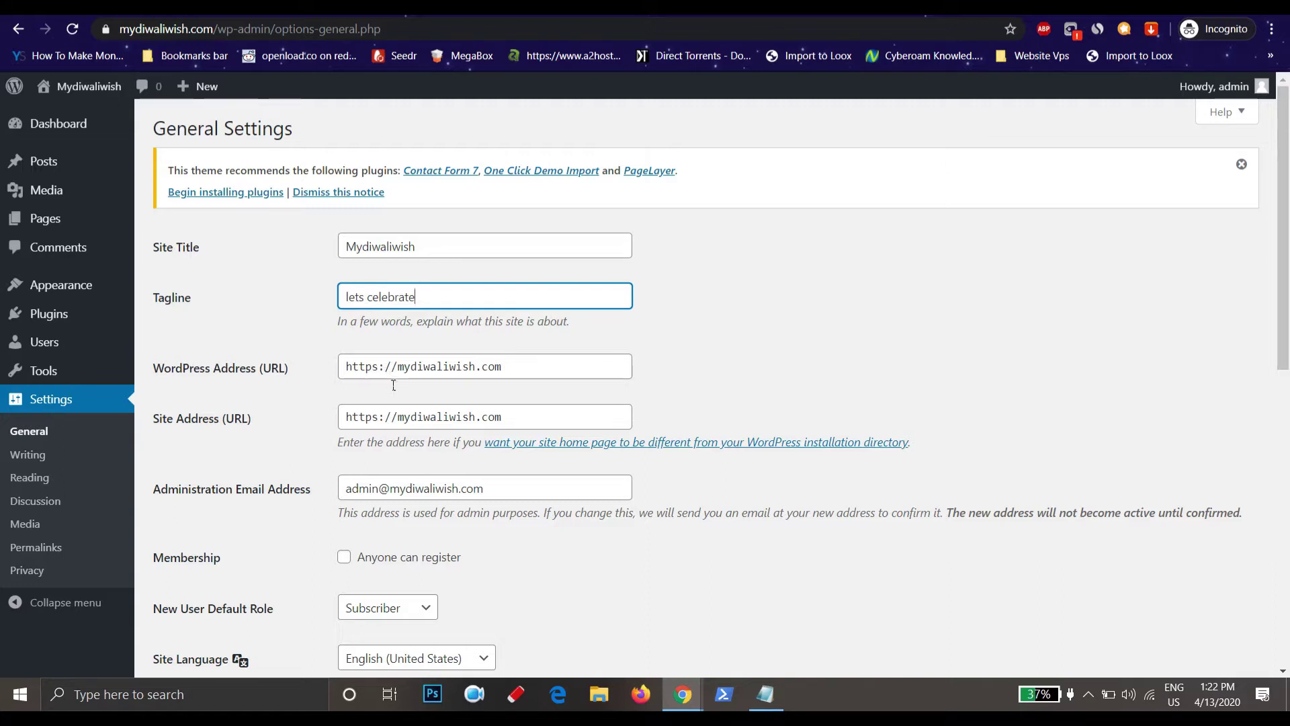
{"action": "left_click_drag", "start_coordinate": [502, 366], "coordinate": [398, 368]}
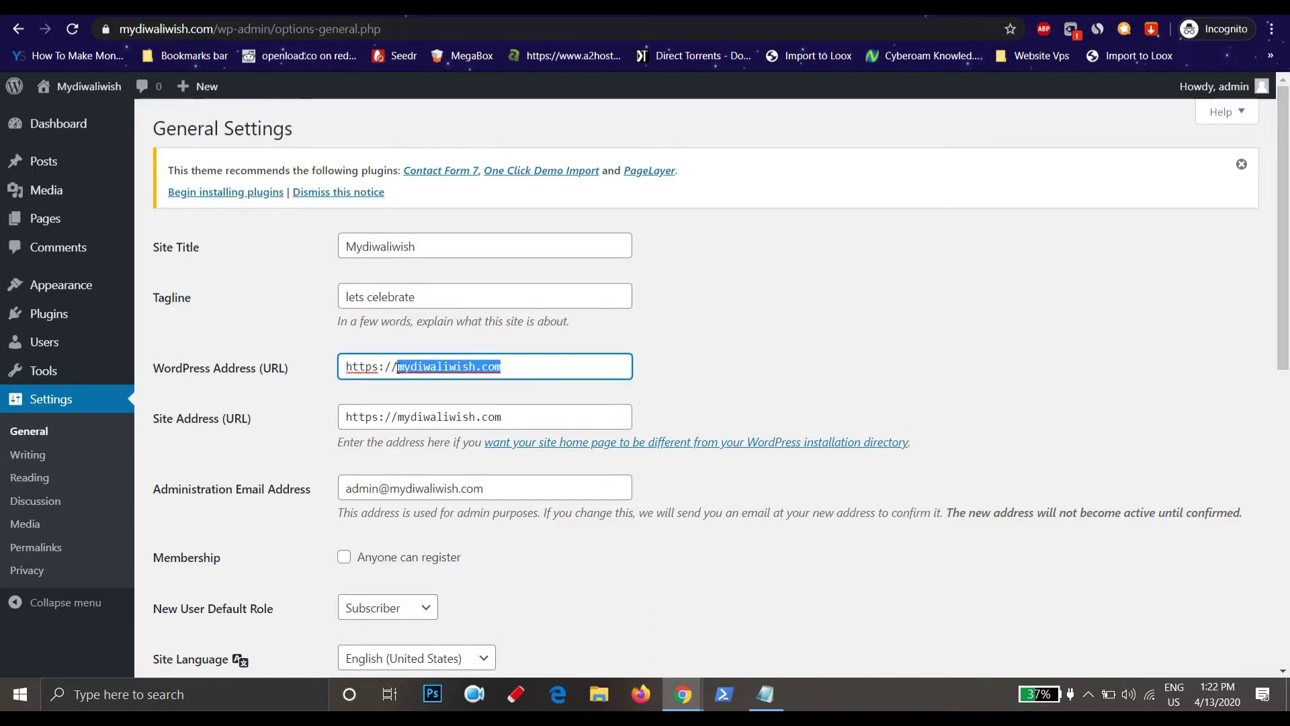
{"action": "left_click", "coordinate": [785, 358]}
{"action": "double_click", "coordinate": [361, 366]}
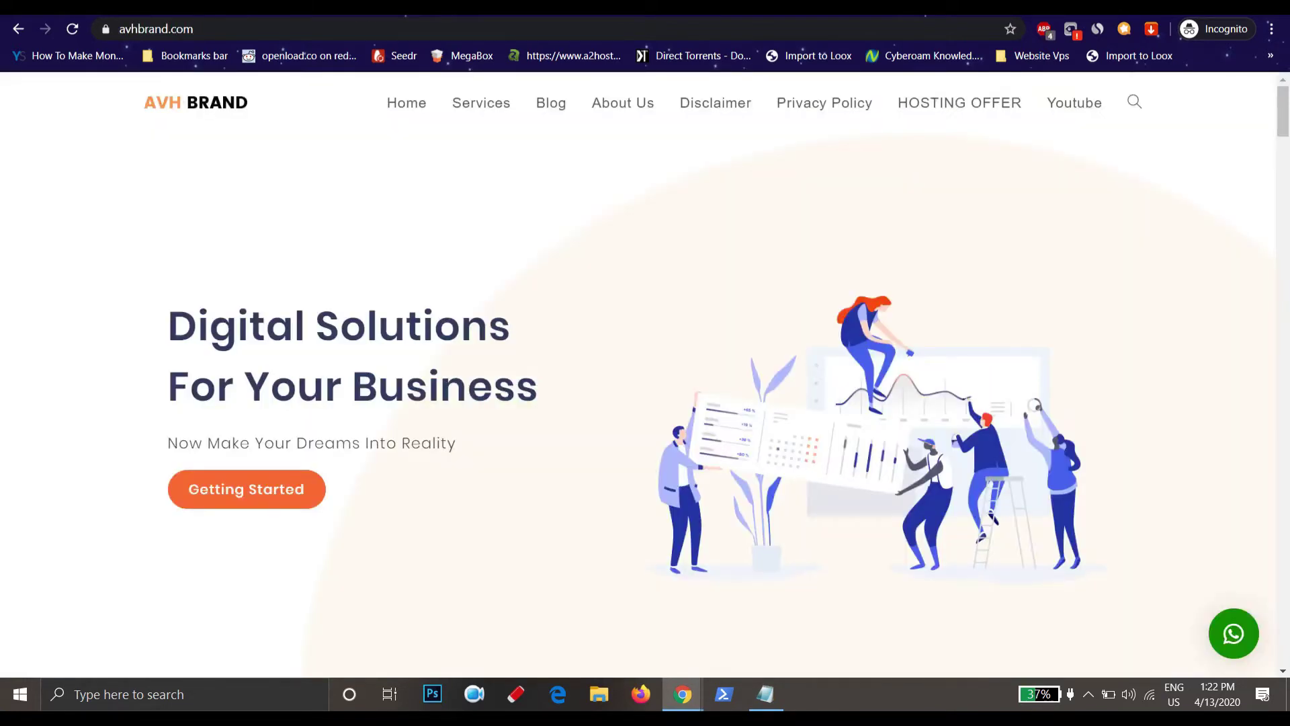
{"action": "left_click", "coordinate": [313, 26]}
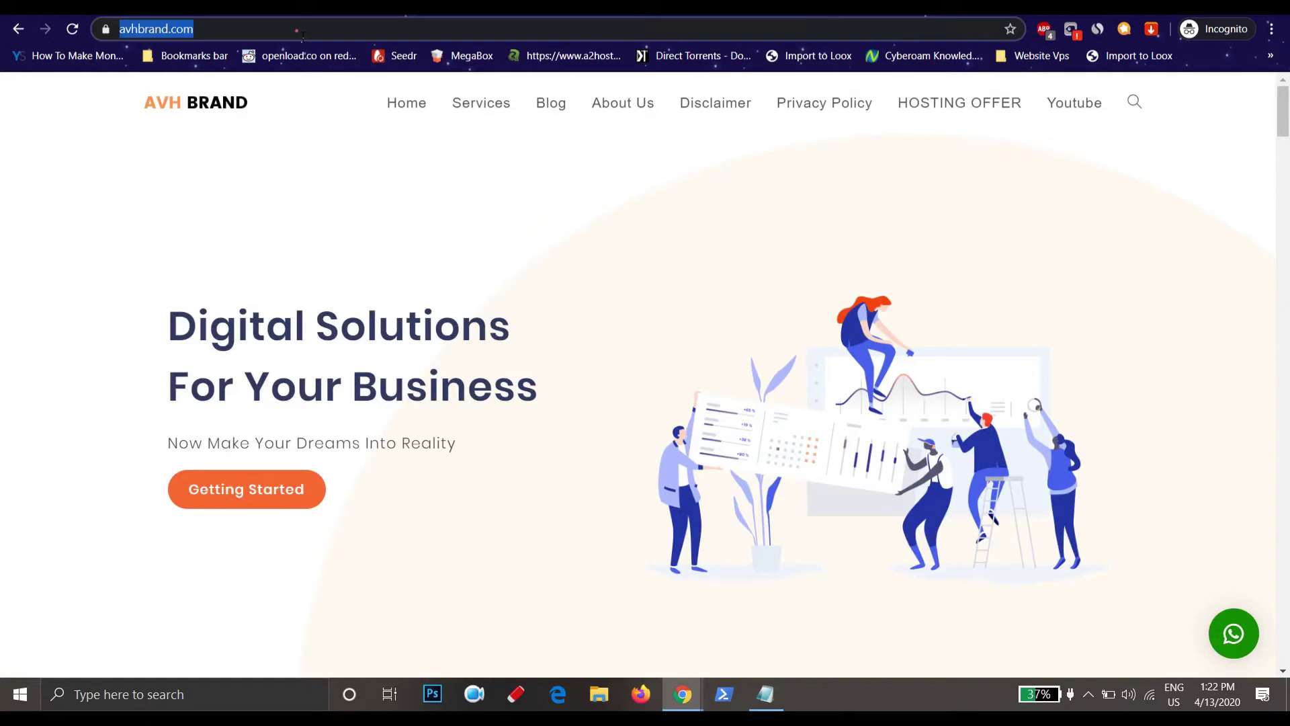
{"action": "left_click", "coordinate": [106, 30]}
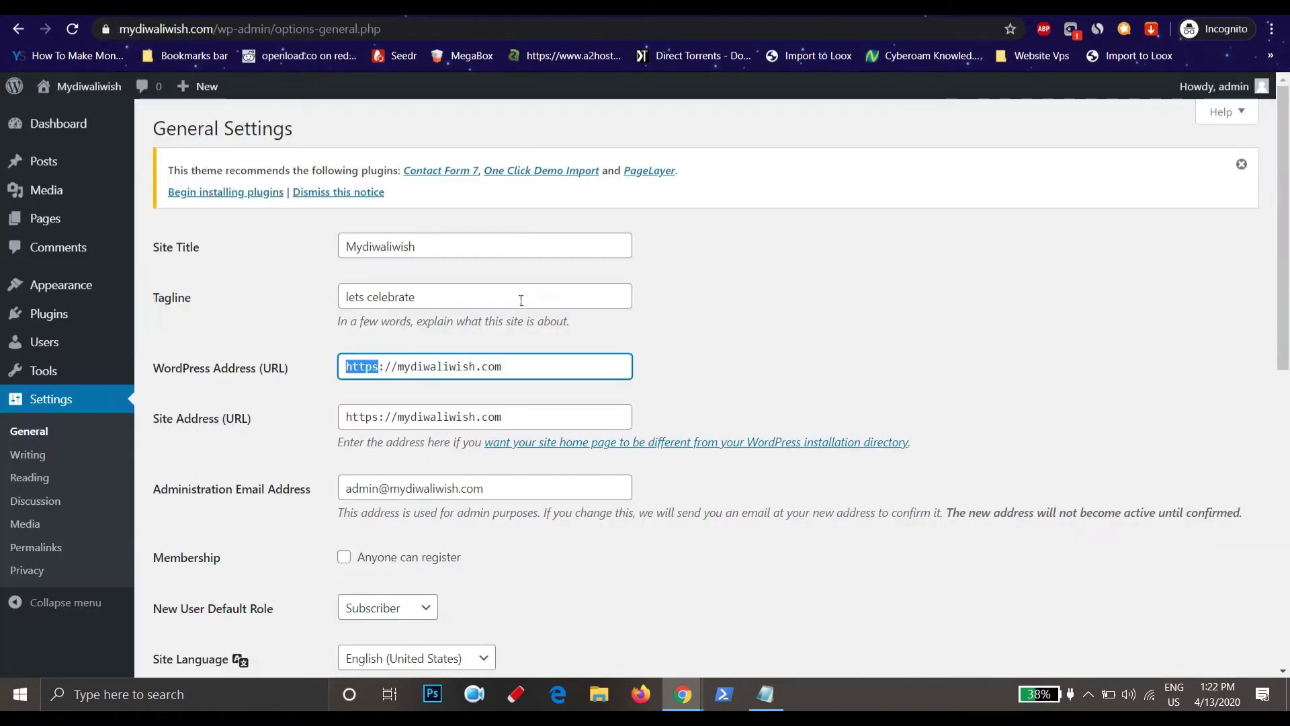
{"action": "scroll", "coordinate": [319, 252], "scroll_direction": "down", "scroll_amount": 4}
{"action": "scroll", "coordinate": [319, 252], "scroll_direction": "up", "scroll_amount": 2}
{"action": "left_click", "coordinate": [533, 329]}
{"action": "left_click_drag", "start_coordinate": [534, 329], "coordinate": [346, 329]}
{"action": "left_click", "coordinate": [942, 255]}
{"action": "scroll", "coordinate": [321, 351], "scroll_direction": "down", "scroll_amount": 1}
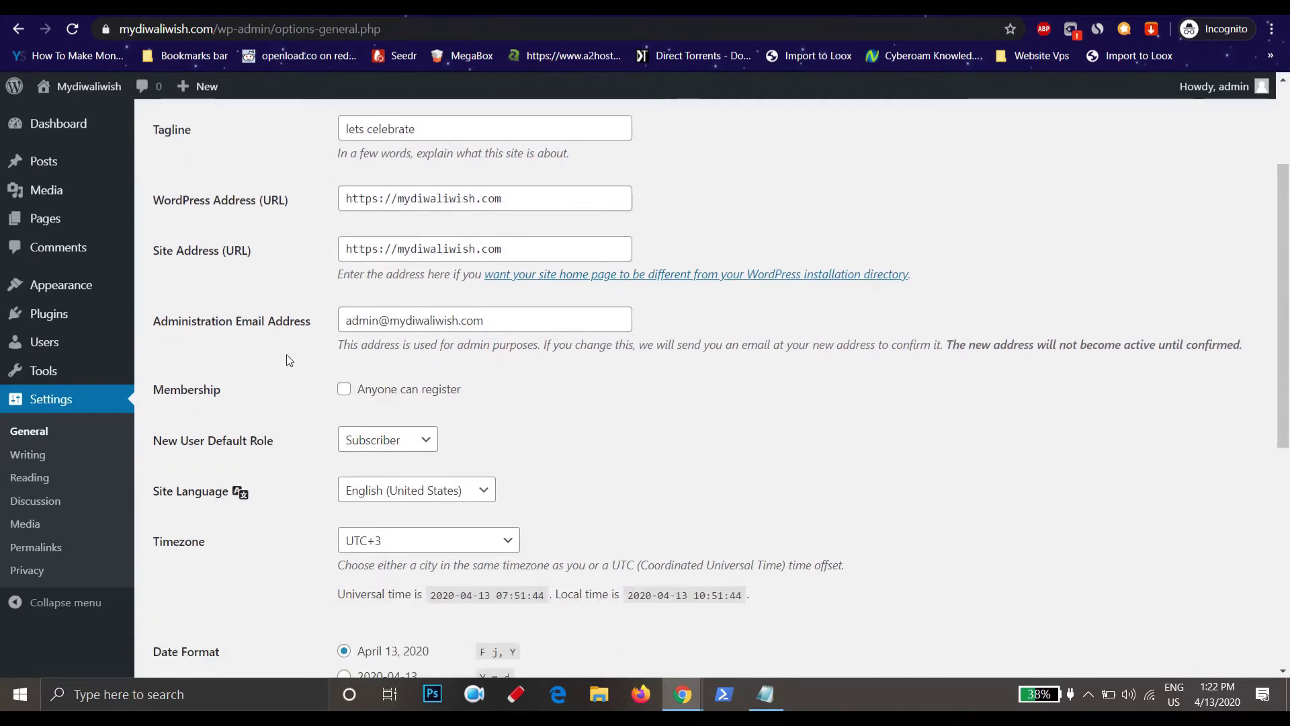
{"action": "left_click_drag", "start_coordinate": [313, 323], "coordinate": [213, 318]}
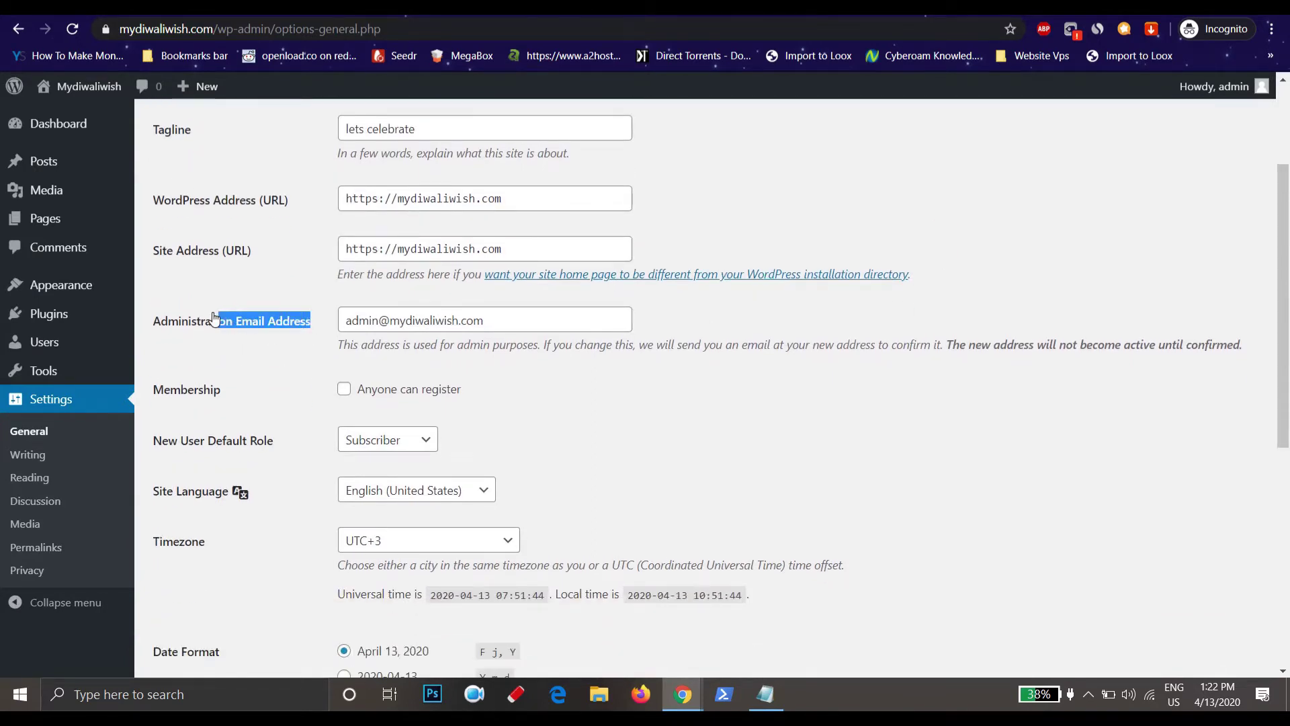
{"action": "left_click", "coordinate": [884, 360]}
{"action": "scroll", "coordinate": [892, 364], "scroll_direction": "up", "scroll_amount": 2}
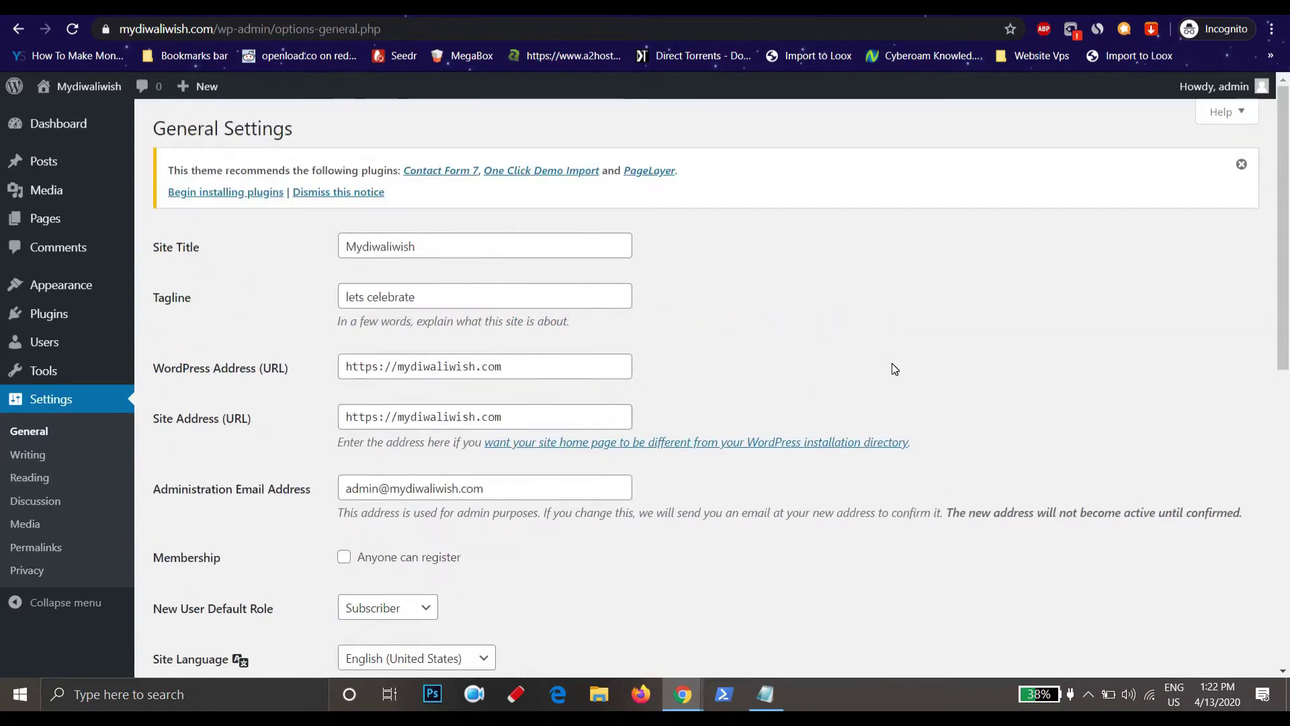
{"action": "scroll", "coordinate": [892, 364], "scroll_direction": "down", "scroll_amount": 1}
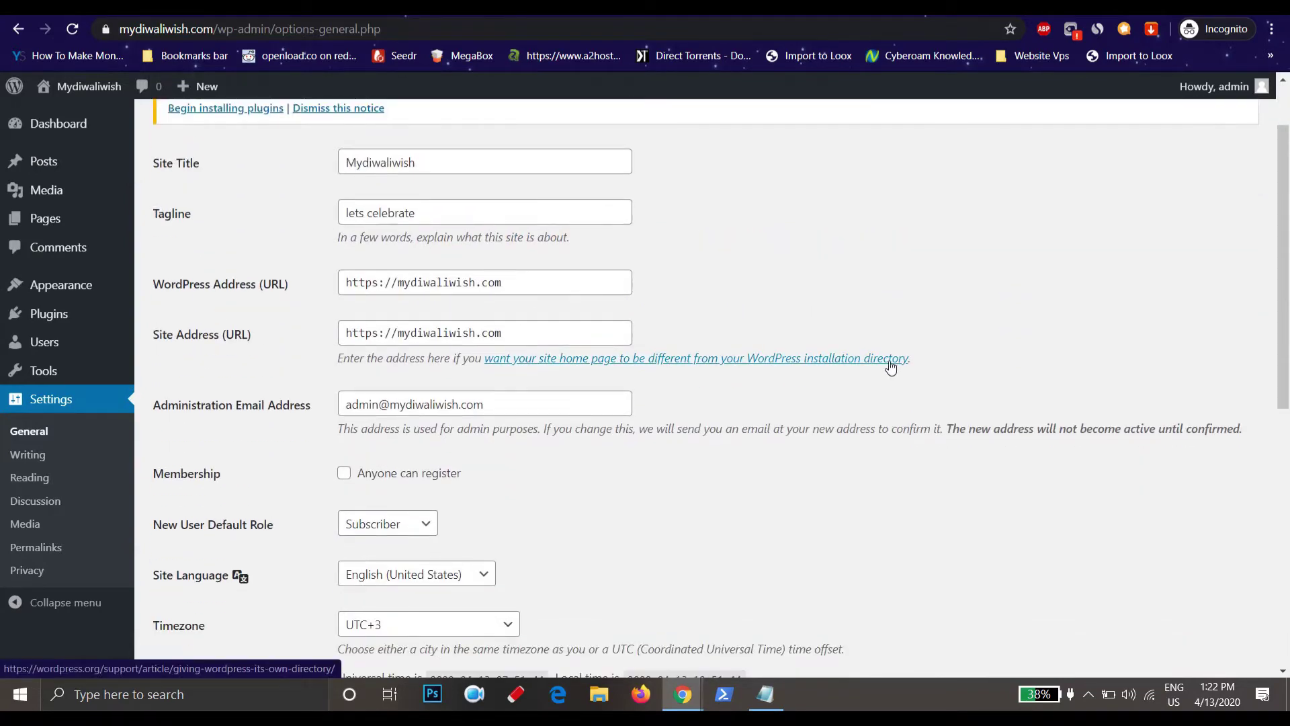
{"action": "key", "text": "ctrl+Tab"}
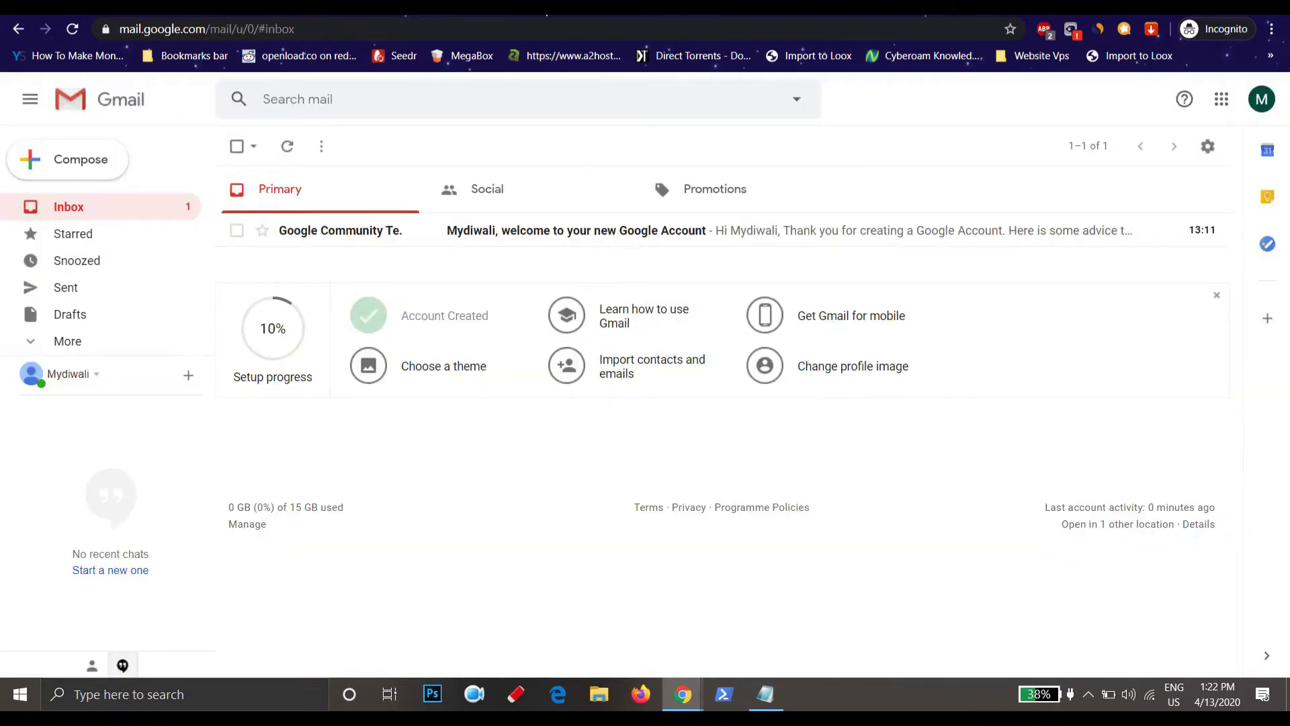
Copy the new Gmail address from Notepad and paste it into Administration Email Address
{"action": "key", "text": "ctrl+shift+Tab"}
{"action": "key", "text": "alt+Tab"}
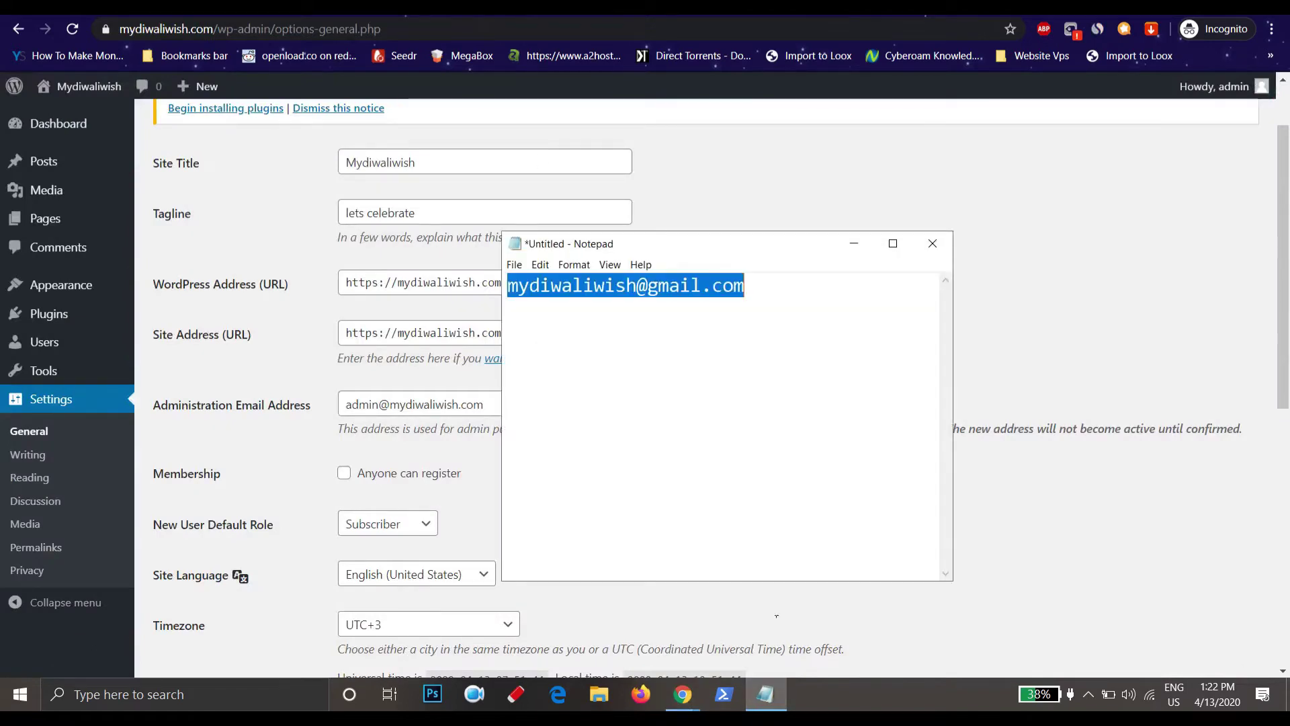
{"action": "right_click", "coordinate": [636, 291]}
{"action": "left_click", "coordinate": [711, 343]}
{"action": "triple_click", "coordinate": [410, 405]}
{"action": "key", "text": "ctrl+v"}
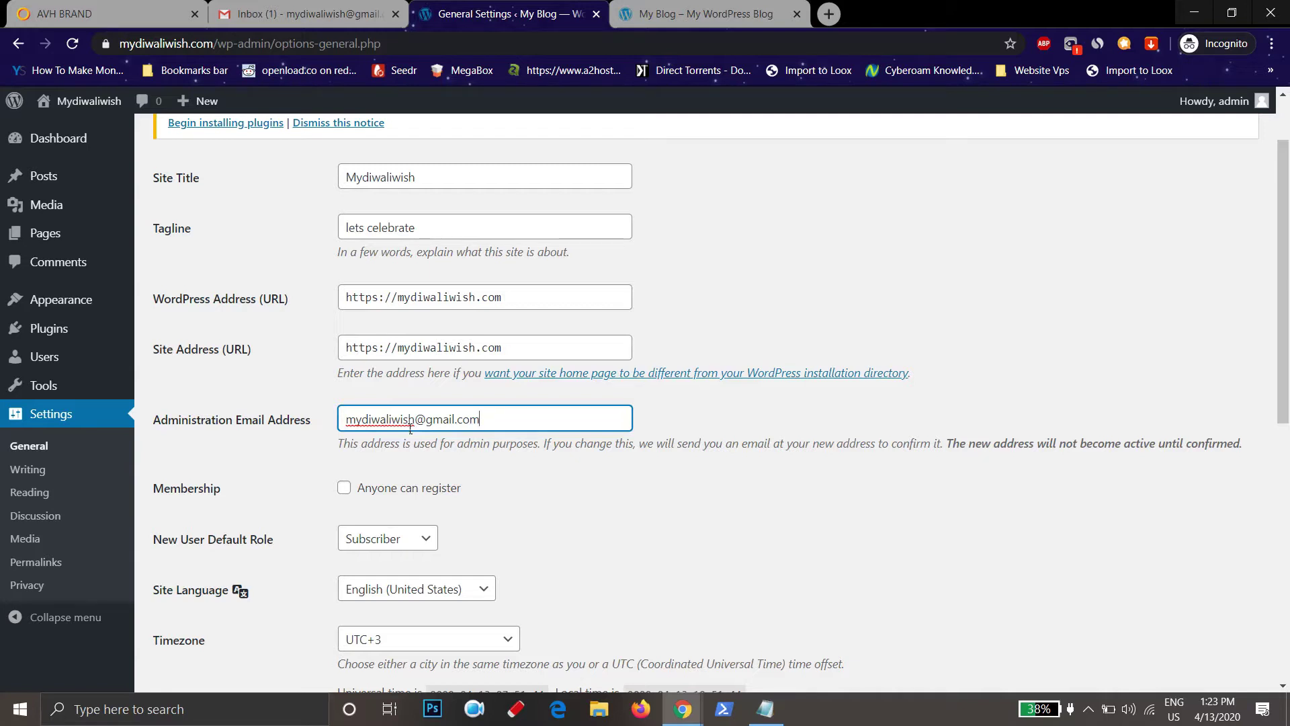
Choose a new timezone offset from the Timezone dropdown
{"action": "scroll", "coordinate": [437, 423], "scroll_direction": "down", "scroll_amount": 4}
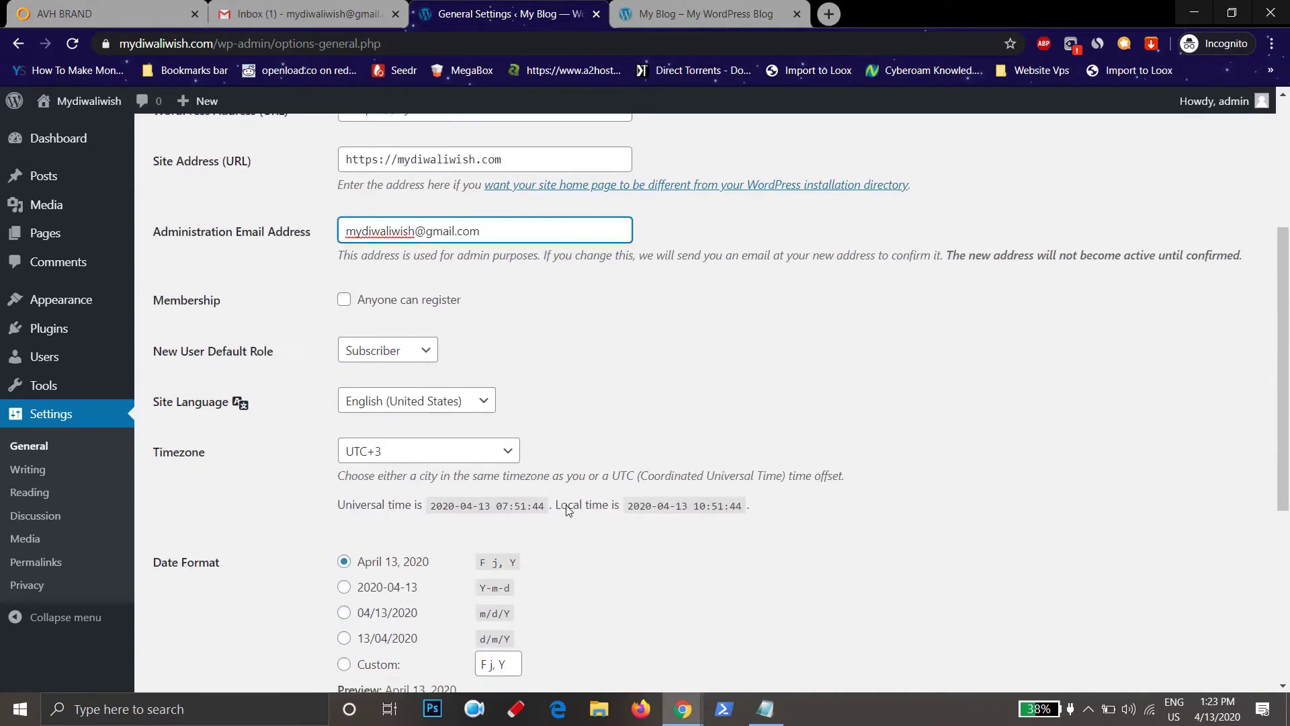
{"action": "left_click", "coordinate": [451, 387]}
{"action": "scroll", "coordinate": [443, 309], "scroll_direction": "down", "scroll_amount": 5}
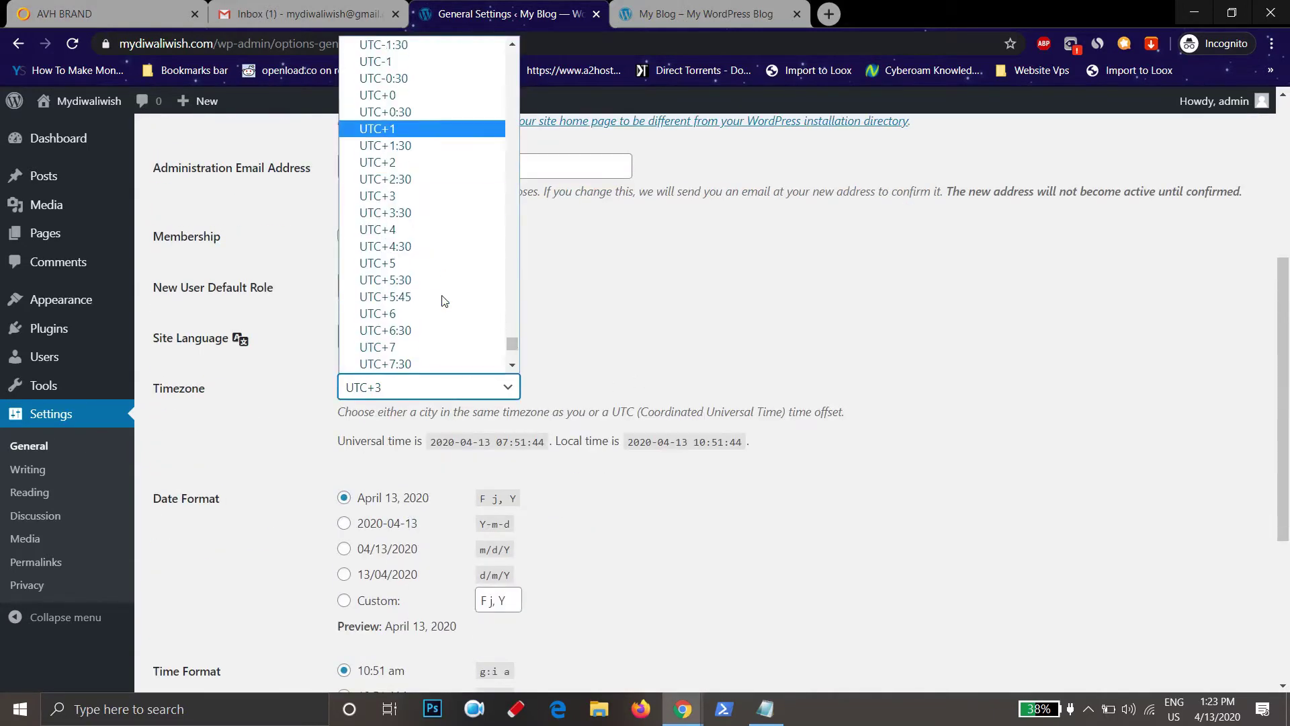
{"action": "scroll", "coordinate": [443, 300], "scroll_direction": "up", "scroll_amount": 3}
{"action": "left_click", "coordinate": [440, 295]}
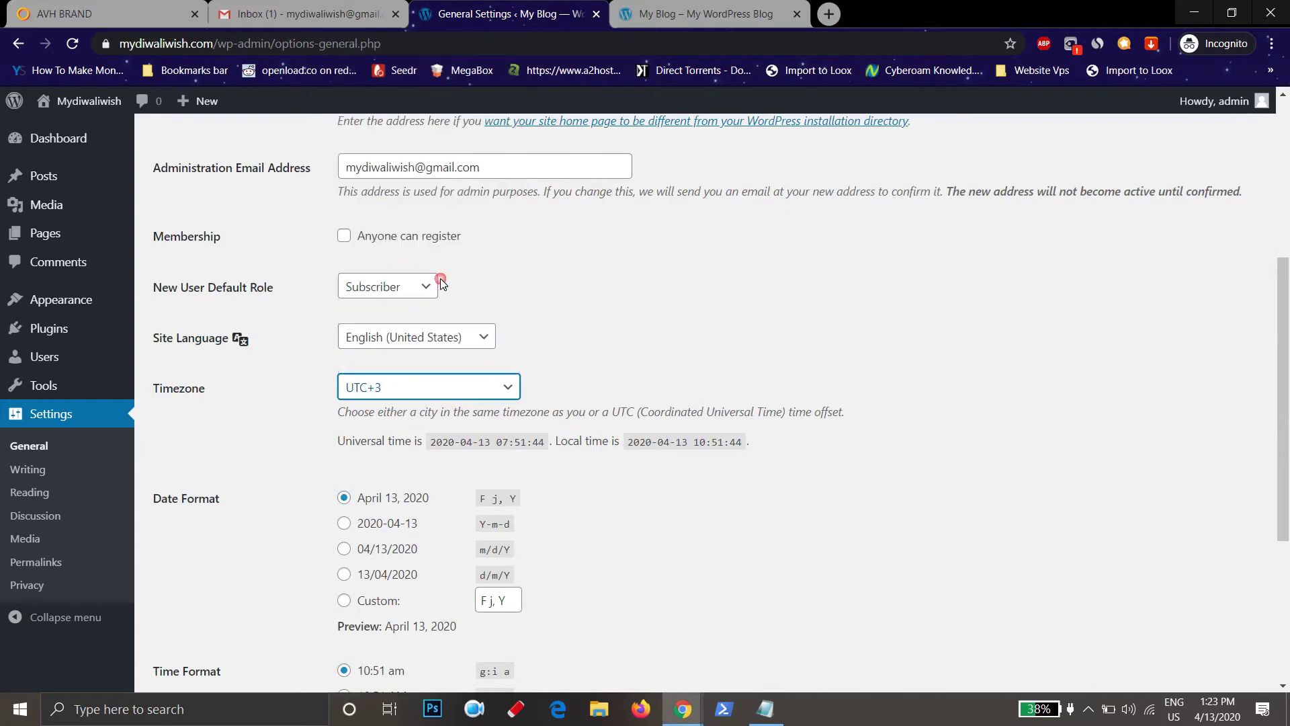
Save the General Settings changes
{"action": "scroll", "coordinate": [813, 395], "scroll_direction": "down", "scroll_amount": 1}
{"action": "scroll", "coordinate": [813, 395], "scroll_direction": "down", "scroll_amount": 4}
{"action": "left_click", "coordinate": [184, 608]}
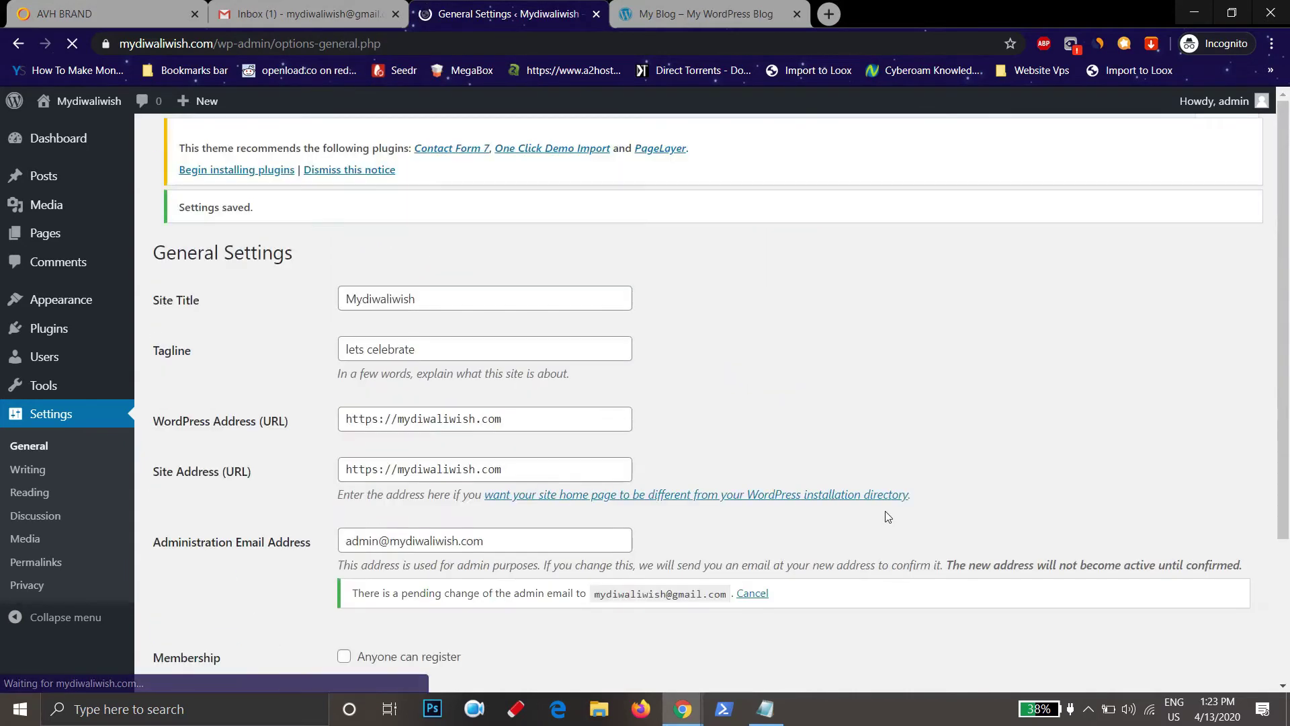
{"action": "scroll", "coordinate": [196, 535], "scroll_direction": "down", "scroll_amount": 2}
{"action": "left_click", "coordinate": [46, 475]}
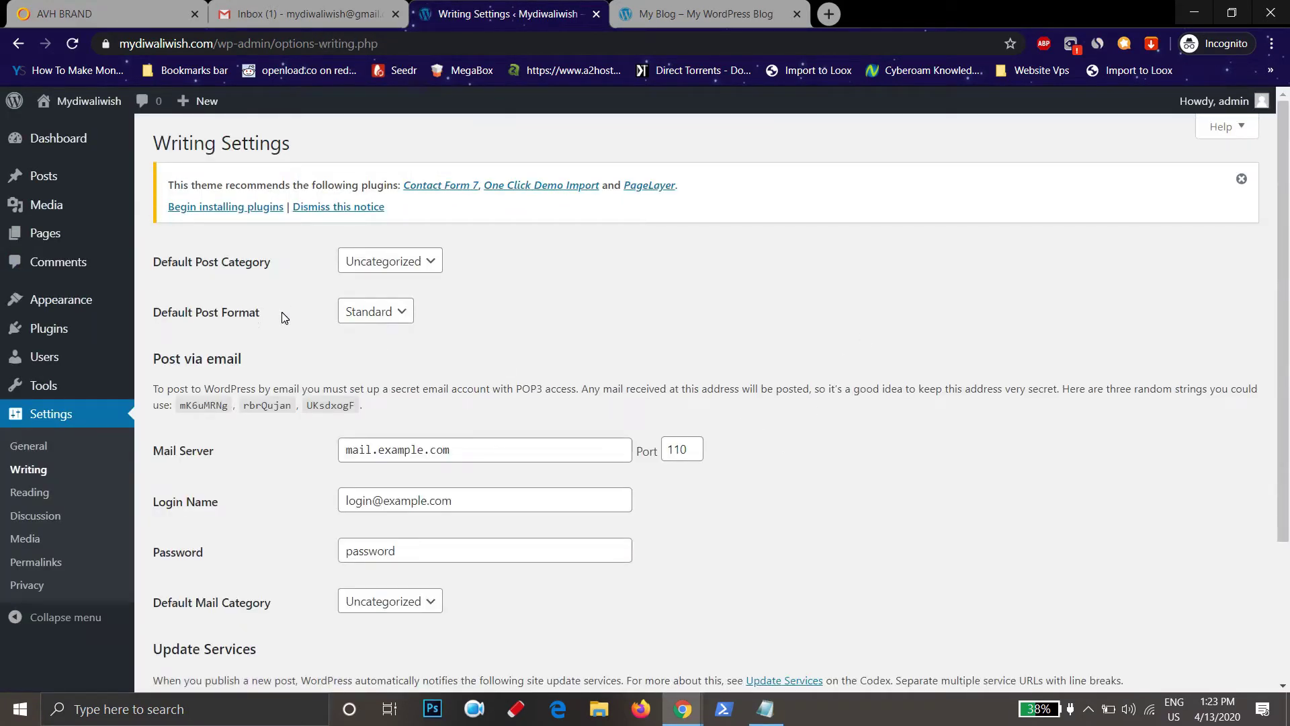
Look over the Writing Settings options, then view Reading Settings (latest posts, 10 per page)
{"action": "left_click_drag", "start_coordinate": [281, 311], "coordinate": [155, 318]}
{"action": "left_click", "coordinate": [156, 319]}
{"action": "left_click_drag", "start_coordinate": [281, 268], "coordinate": [246, 269]}
{"action": "scroll", "coordinate": [497, 534], "scroll_direction": "down", "scroll_amount": 3}
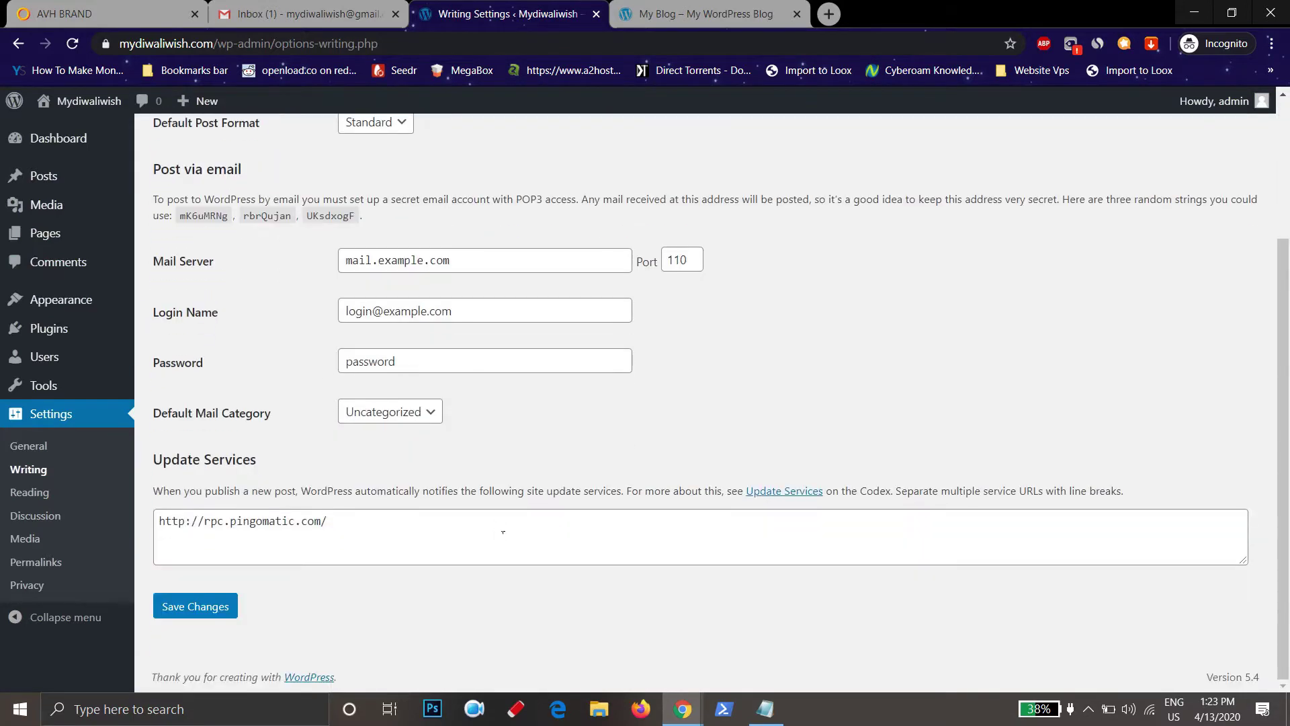
{"action": "scroll", "coordinate": [502, 532], "scroll_direction": "up", "scroll_amount": 3}
{"action": "left_click", "coordinate": [29, 492]}
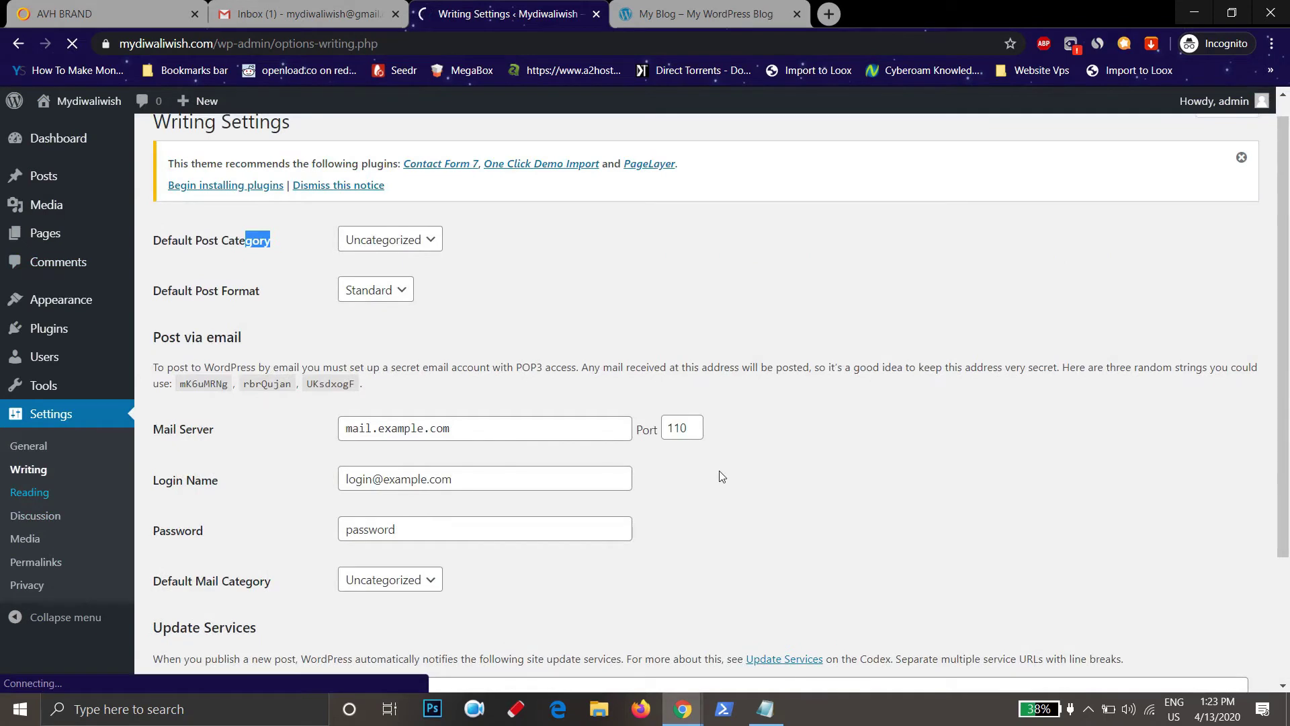
{"action": "scroll", "coordinate": [900, 476], "scroll_direction": "down", "scroll_amount": 2}
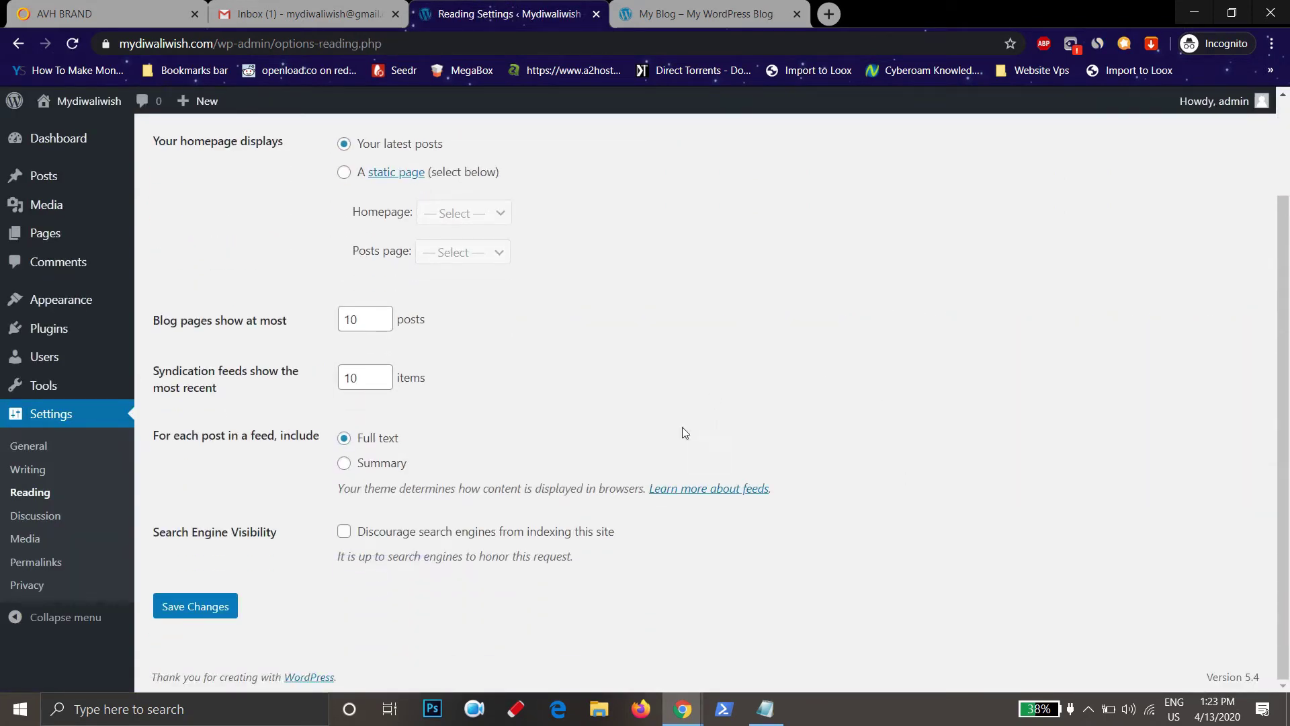
{"action": "left_click_drag", "start_coordinate": [278, 536], "coordinate": [160, 535]}
{"action": "left_click_drag", "start_coordinate": [662, 580], "coordinate": [338, 534]}
{"action": "left_click", "coordinate": [793, 546]}
{"action": "left_click", "coordinate": [344, 531]}
{"action": "left_click", "coordinate": [344, 531]}
Review default post and comment options and save the Discussion Settings
{"action": "left_click", "coordinate": [35, 515]}
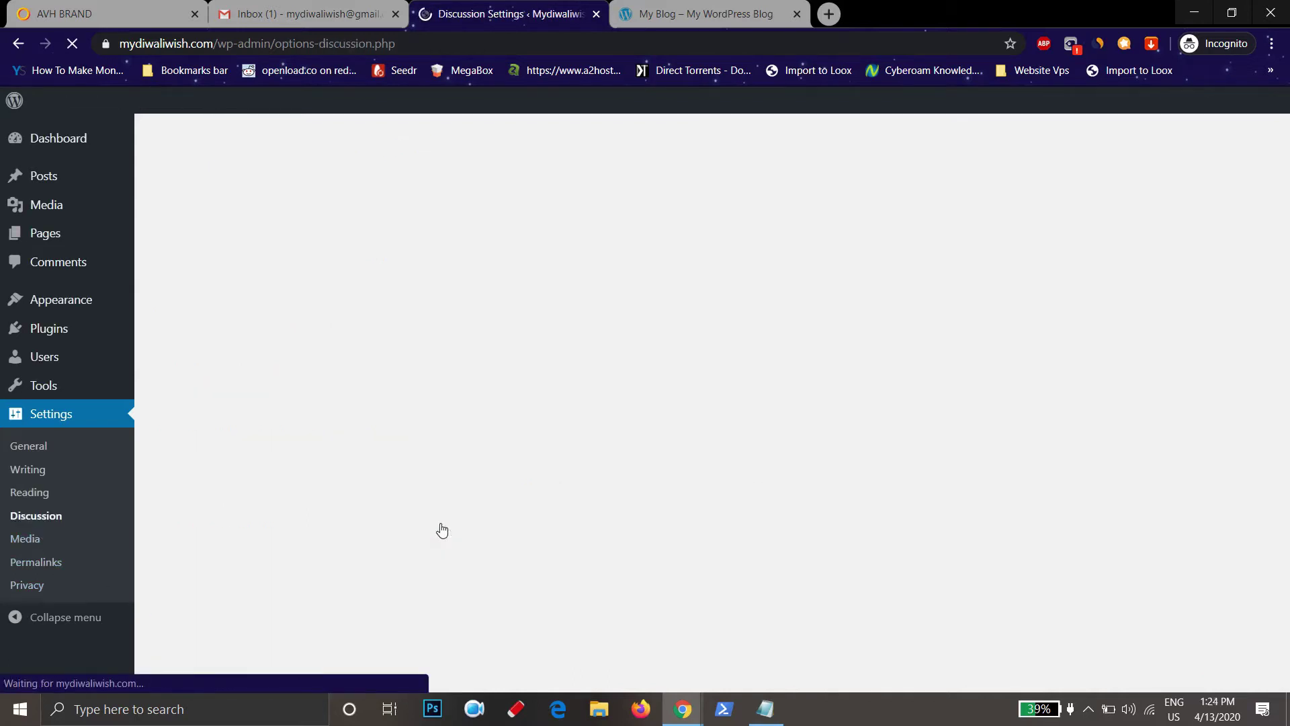
{"action": "triple_click", "coordinate": [224, 261]}
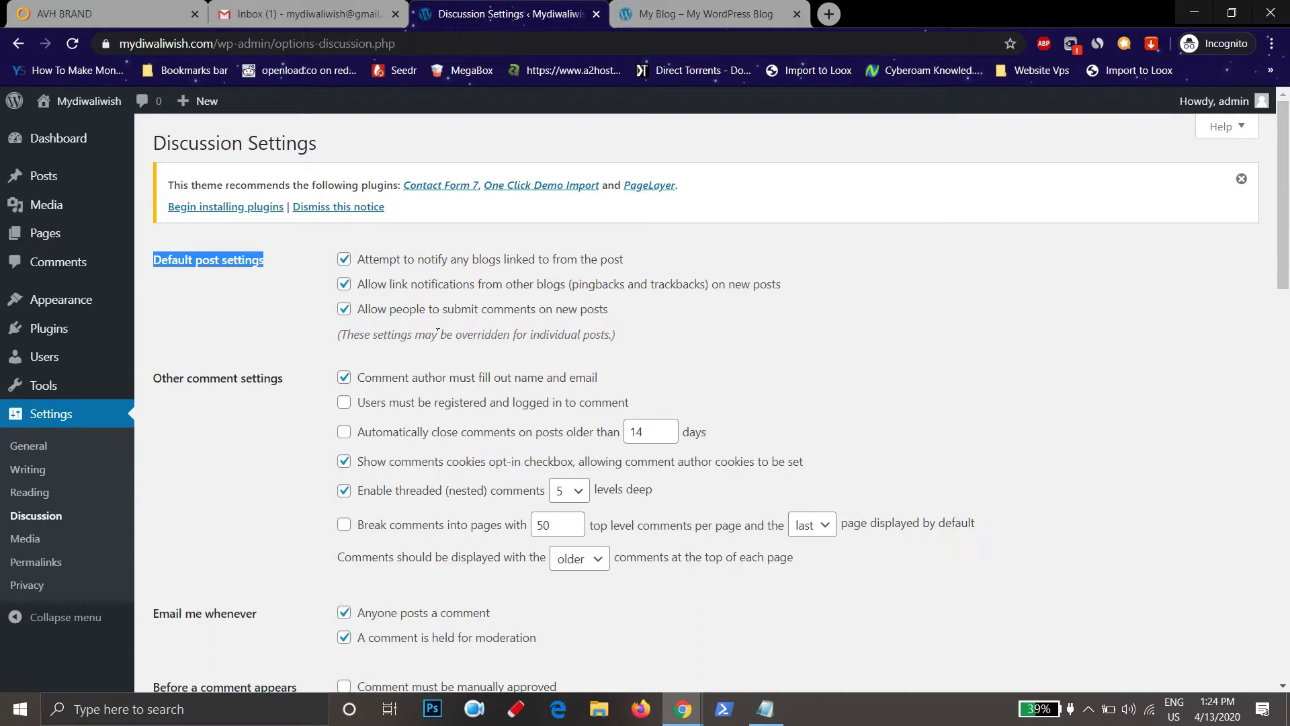
{"action": "left_click_drag", "start_coordinate": [608, 310], "coordinate": [338, 311]}
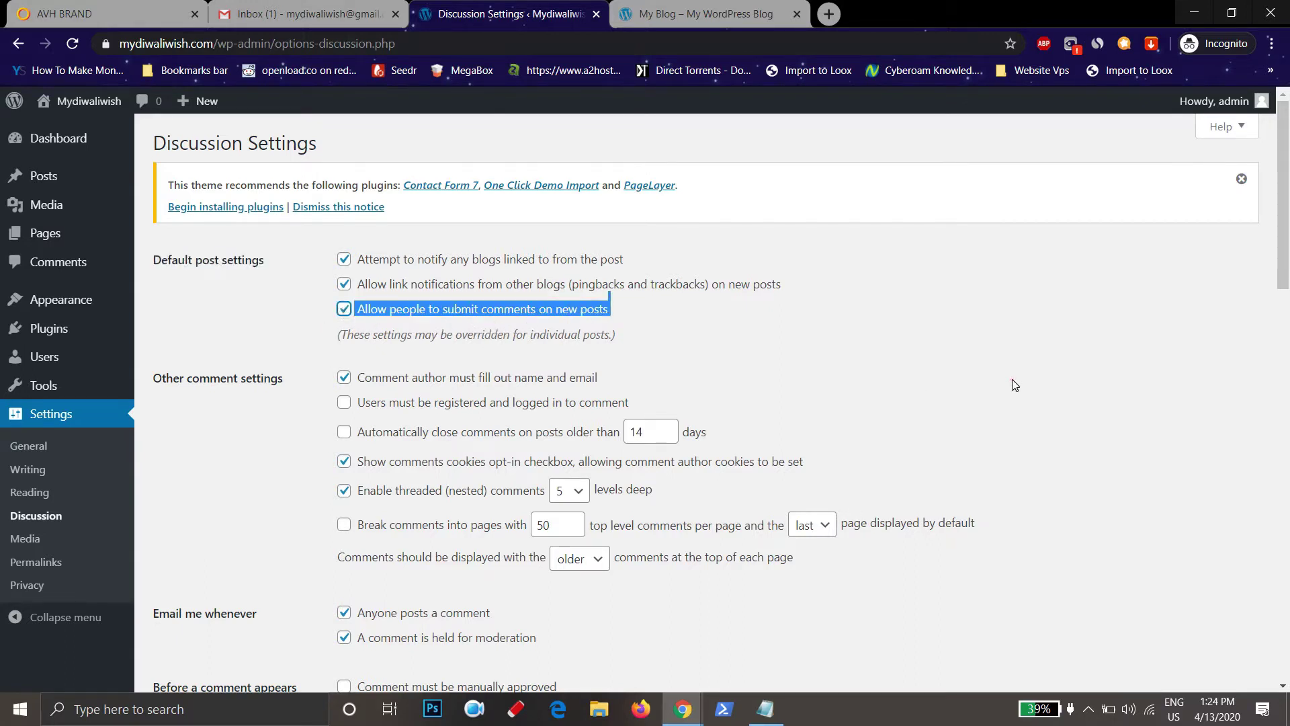
{"action": "left_click", "coordinate": [1016, 382]}
{"action": "scroll", "coordinate": [238, 615], "scroll_direction": "down", "scroll_amount": 15}
{"action": "left_click", "coordinate": [194, 606]}
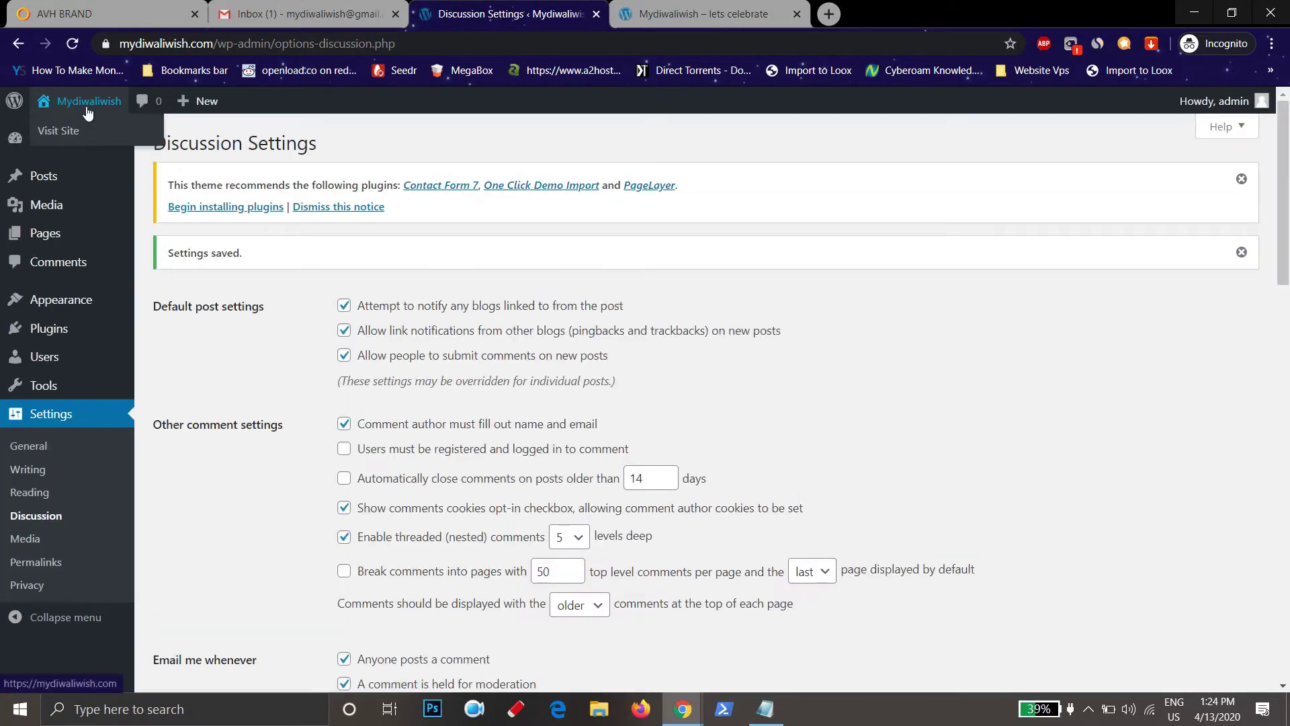
Open the live Mydiwaliwish homepage in a new tab
{"action": "right_click", "coordinate": [74, 128]}
{"action": "left_click", "coordinate": [107, 141]}
{"action": "left_click", "coordinate": [712, 6]}
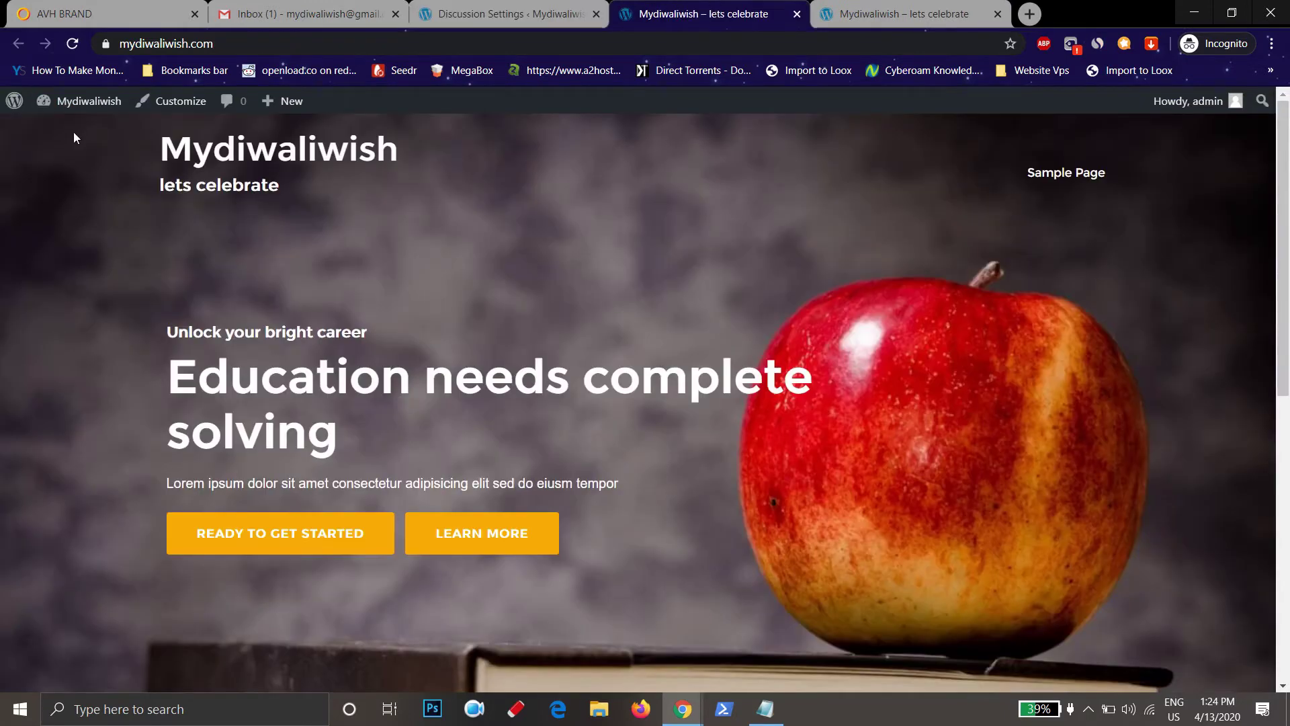
Highlight the 'Mydiwaliwish' title and 'lets celebrate' tagline on the live front page
{"action": "left_click_drag", "start_coordinate": [162, 144], "coordinate": [455, 159]}
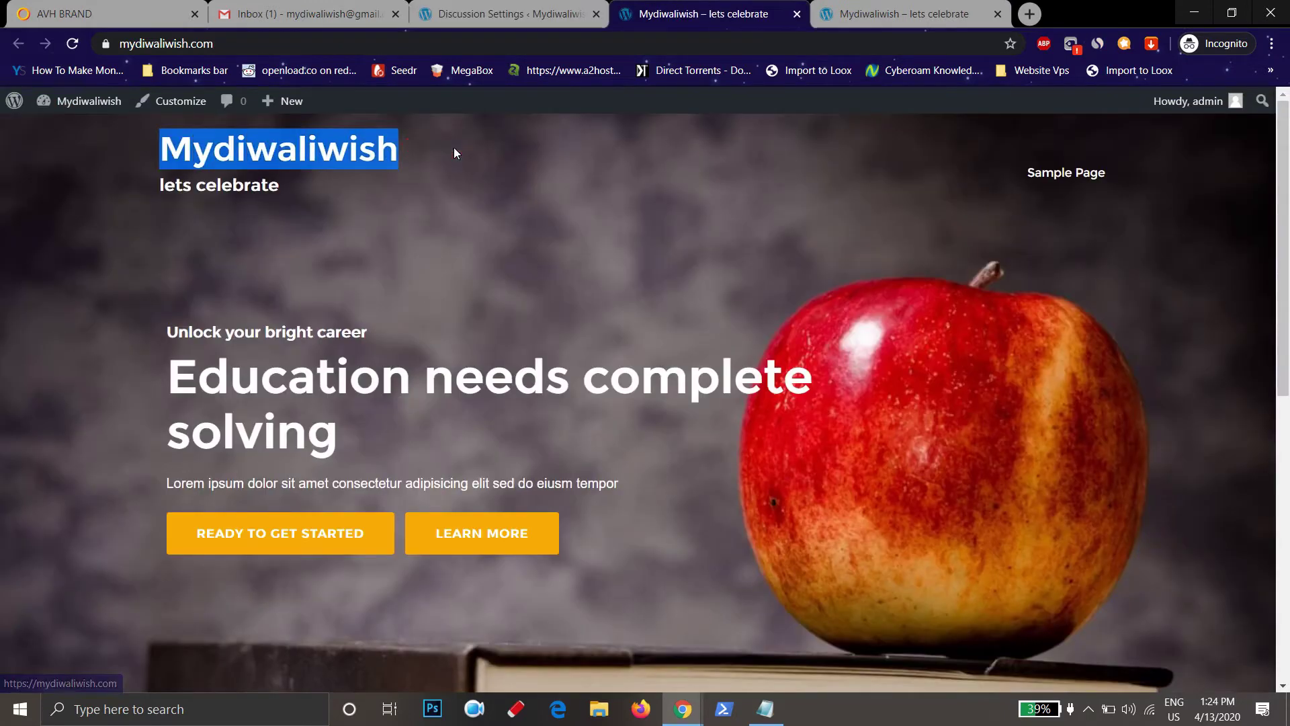
{"action": "left_click", "coordinate": [471, 157]}
{"action": "left_click_drag", "start_coordinate": [279, 186], "coordinate": [169, 188]}
{"action": "left_click", "coordinate": [662, 185]}
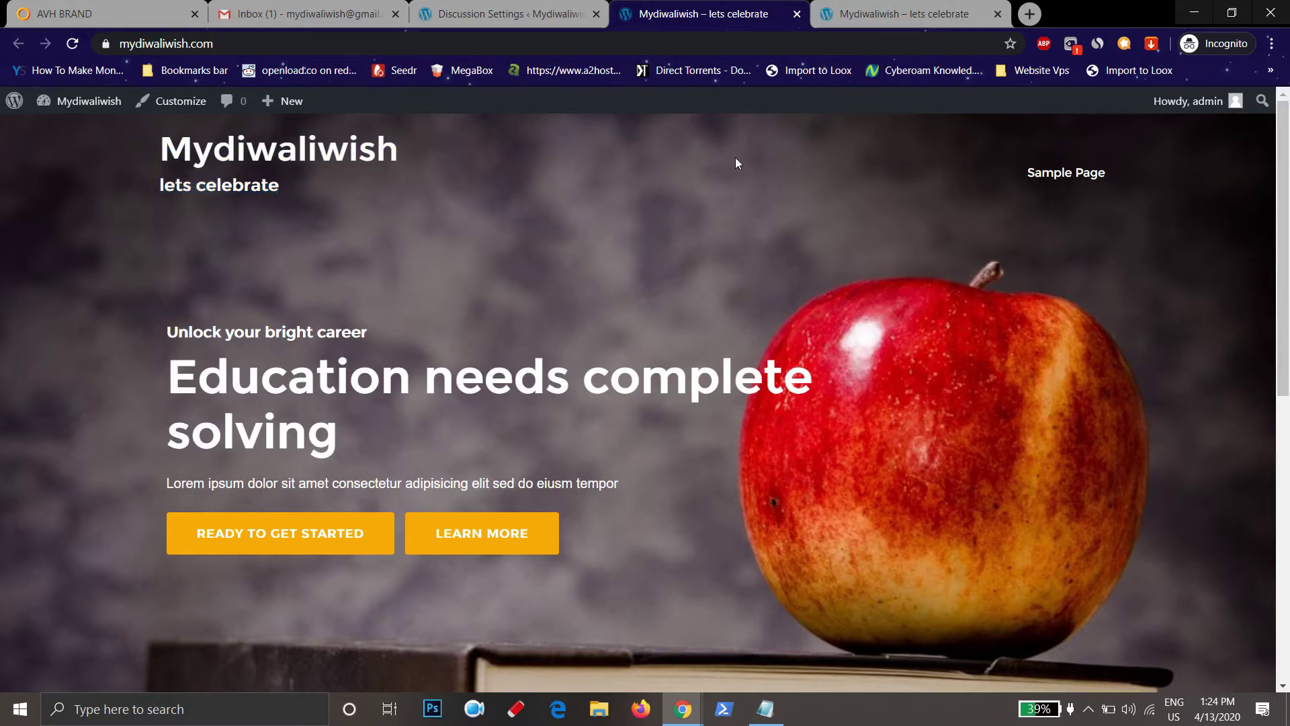
Return to the admin tab and bring up Permalink Settings, currently Day and name
{"action": "left_click", "coordinate": [437, 6]}
{"action": "scroll", "coordinate": [511, 175], "scroll_direction": "down", "scroll_amount": 1}
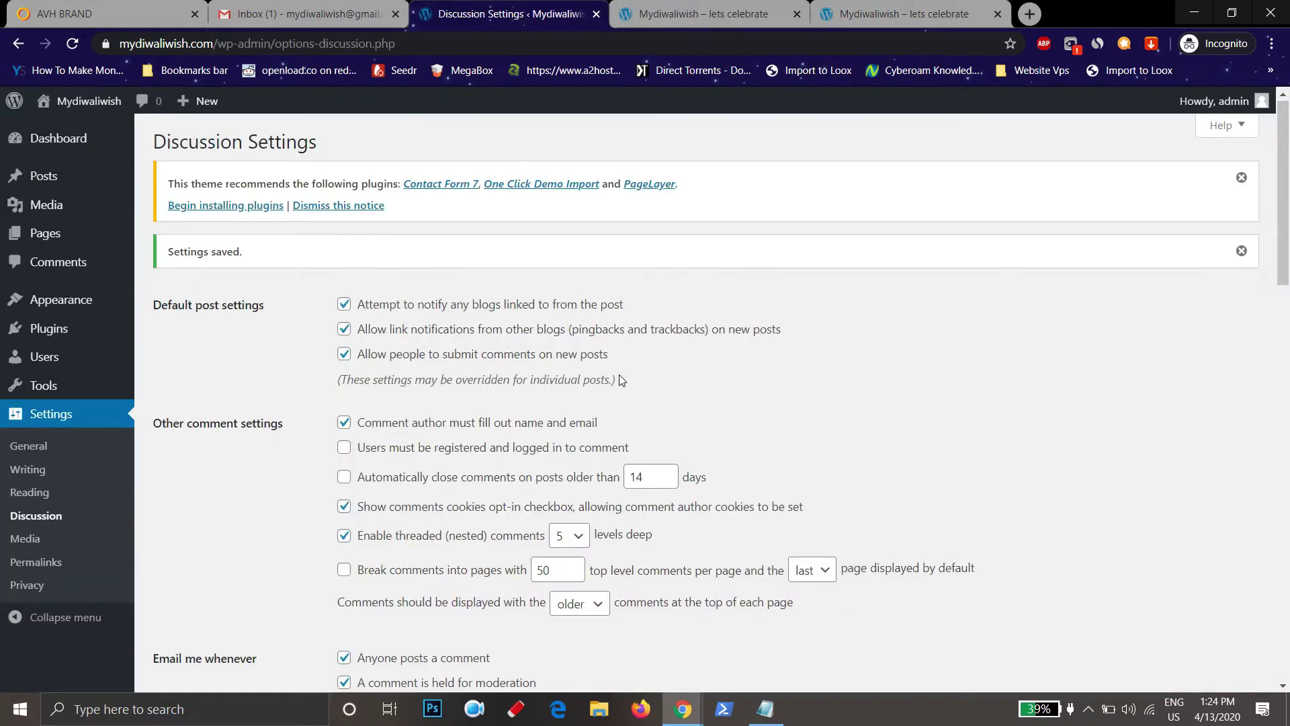
{"action": "left_click", "coordinate": [47, 570]}
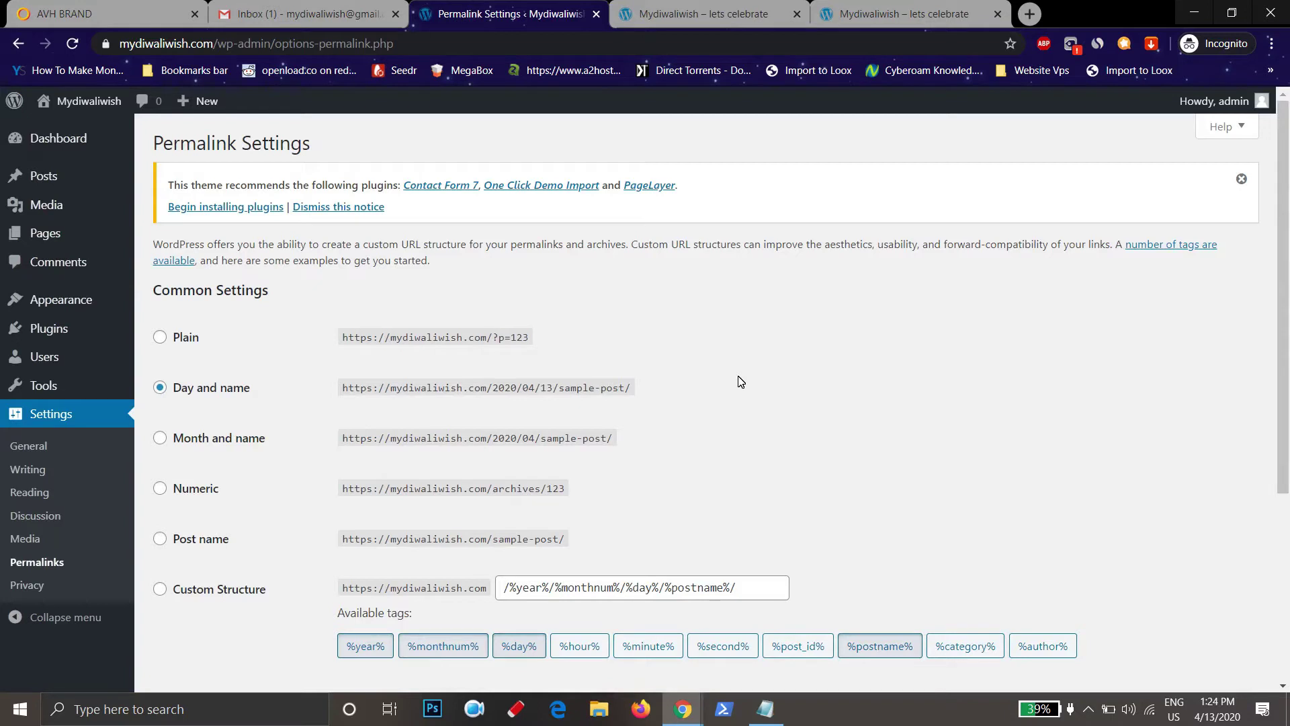
Open the AVH Brand site's HOSTING OFFER link in a new tab
{"action": "left_click", "coordinate": [113, 7]}
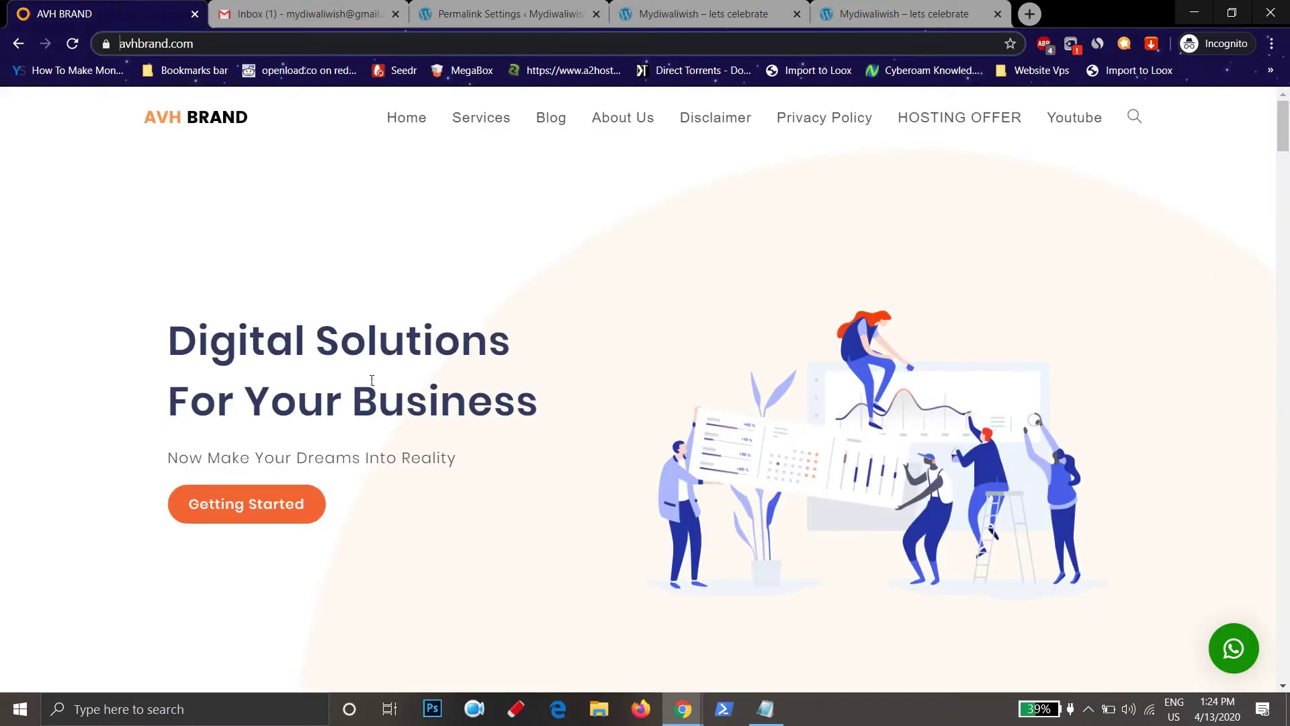
{"action": "right_click", "coordinate": [961, 115]}
{"action": "left_click", "coordinate": [994, 121]}
{"action": "left_click", "coordinate": [282, 13]}
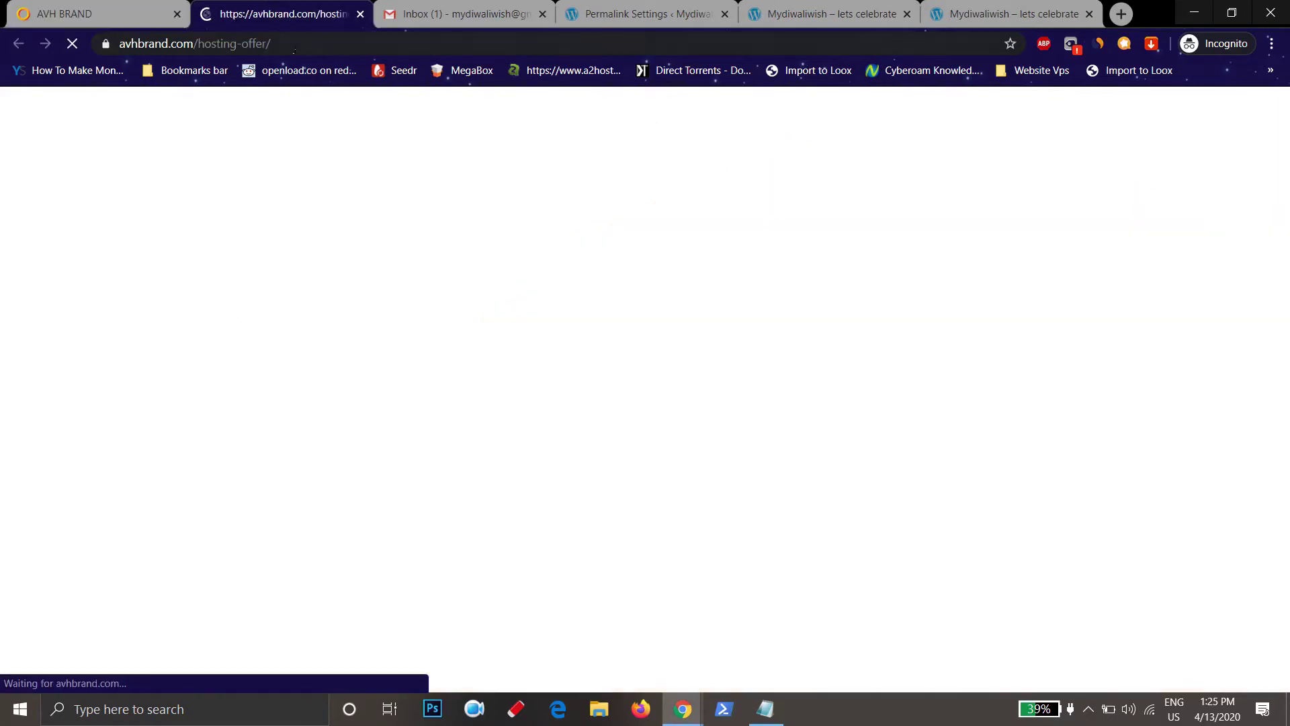
Pause the hosting-offer page's video, then return to the Mydiwaliwish front page tab
{"action": "left_click", "coordinate": [294, 45]}
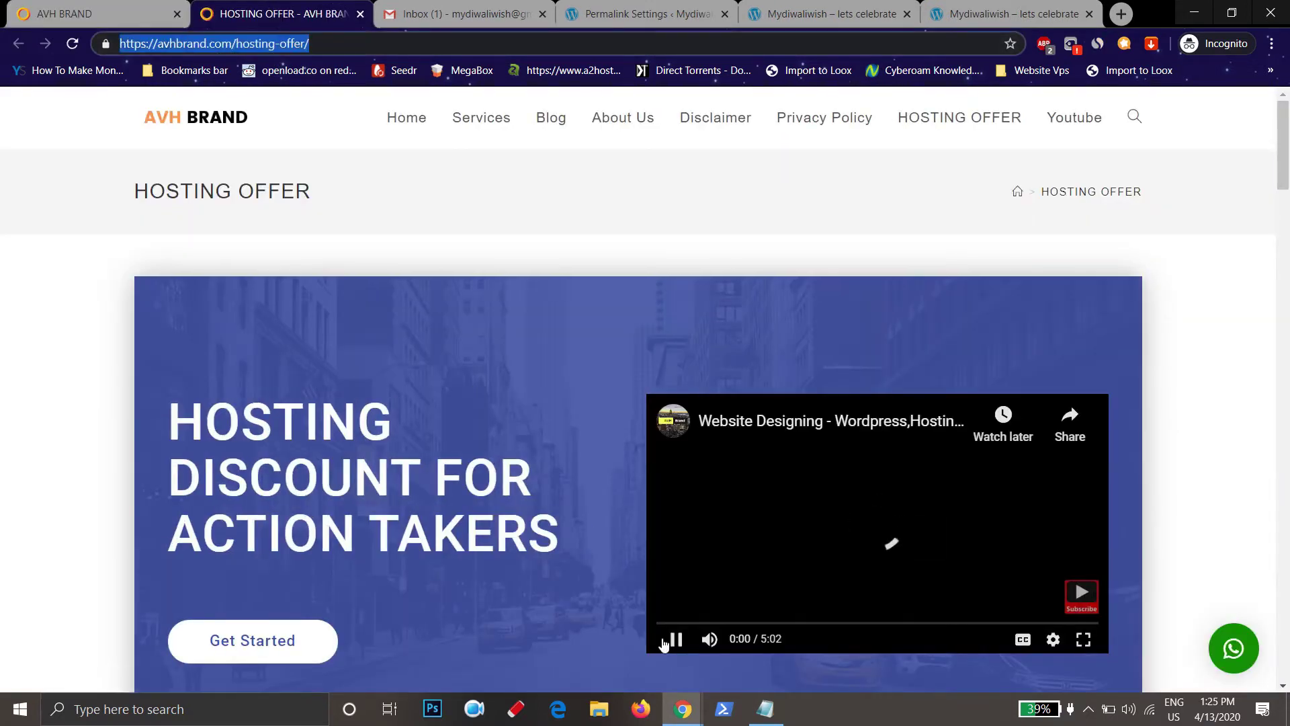
{"action": "left_click", "coordinate": [676, 638]}
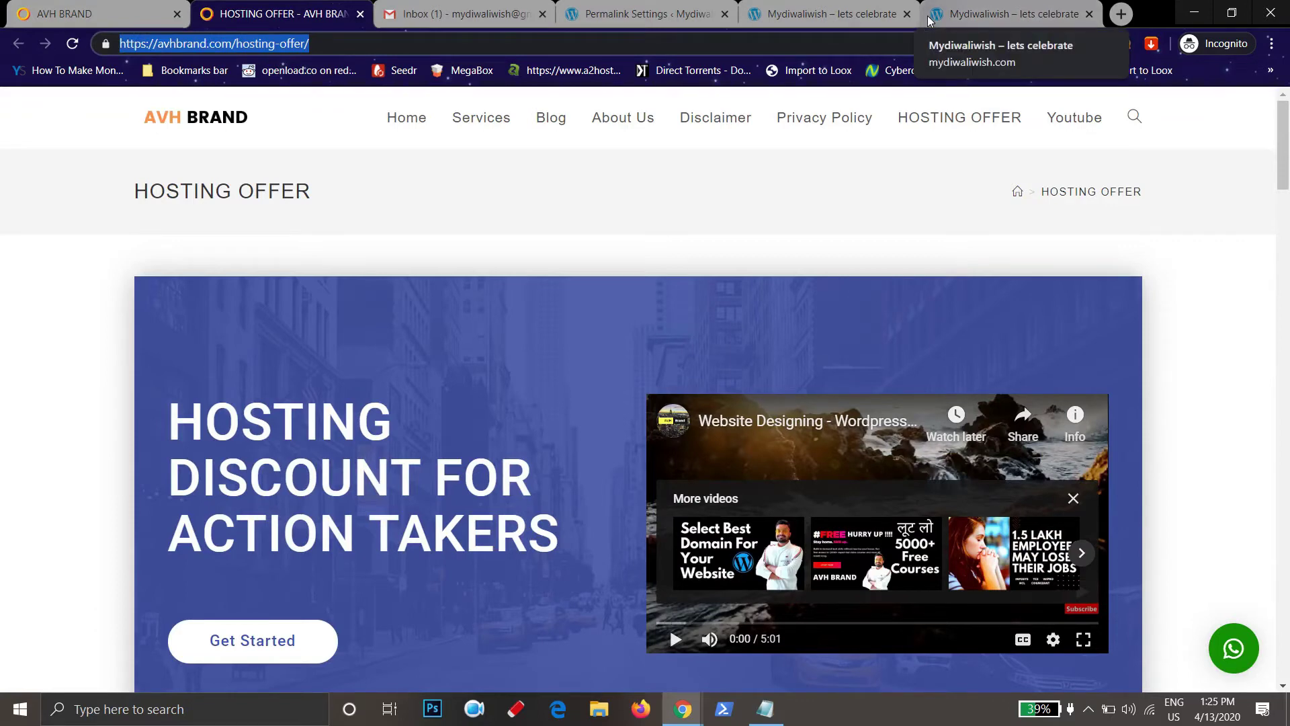
{"action": "left_click", "coordinate": [346, 47]}
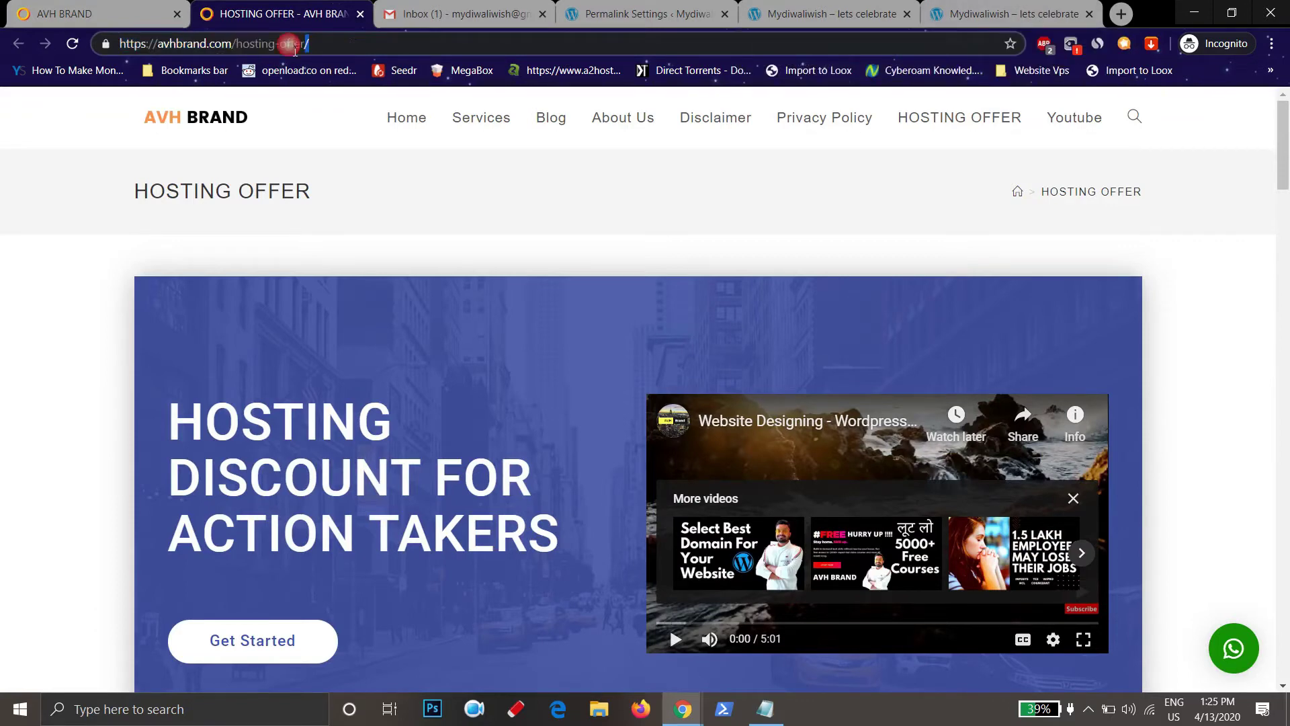
{"action": "left_click", "coordinate": [277, 44]}
{"action": "left_click", "coordinate": [1035, 13]}
{"action": "left_click", "coordinate": [833, 14]}
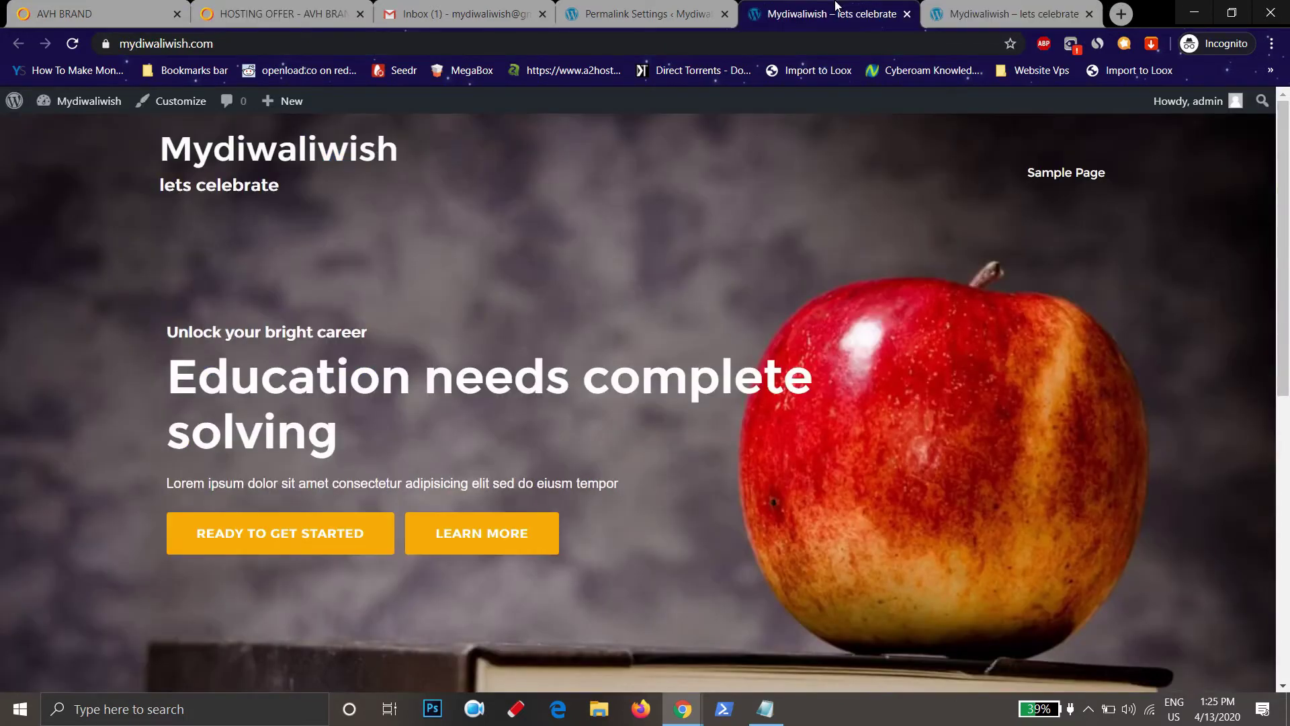
Choose the Post name permalink structure (/%postname%/) and save changes
{"action": "left_click", "coordinate": [645, 14]}
{"action": "scroll", "coordinate": [273, 431], "scroll_direction": "down", "scroll_amount": 3}
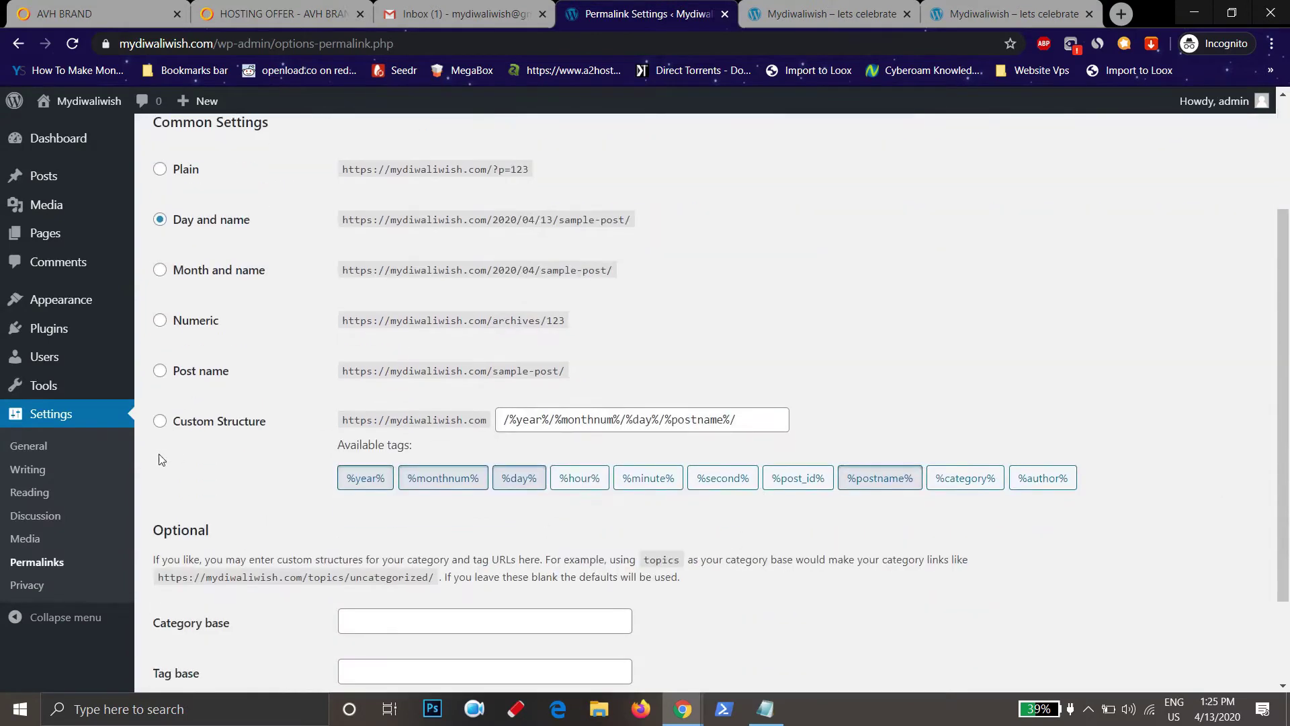
{"action": "left_click", "coordinate": [160, 372]}
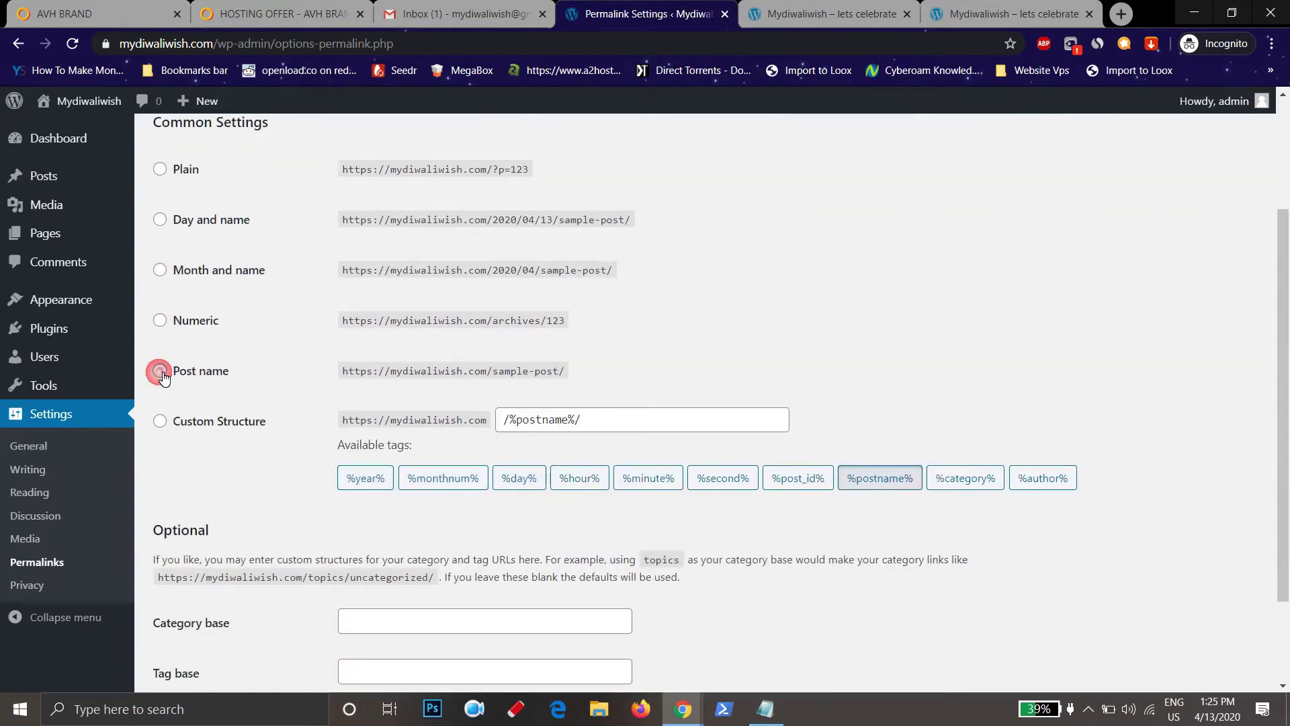
{"action": "scroll", "coordinate": [163, 378], "scroll_direction": "down", "scroll_amount": 2}
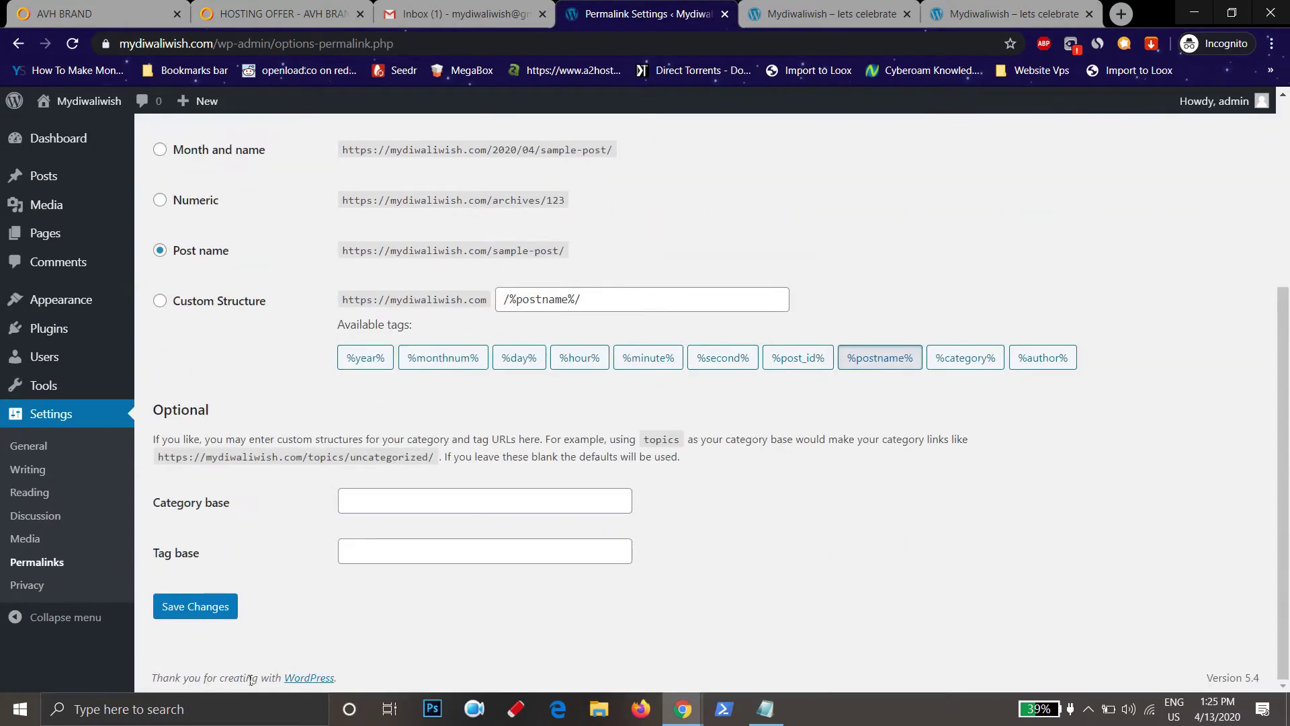
{"action": "left_click", "coordinate": [210, 613]}
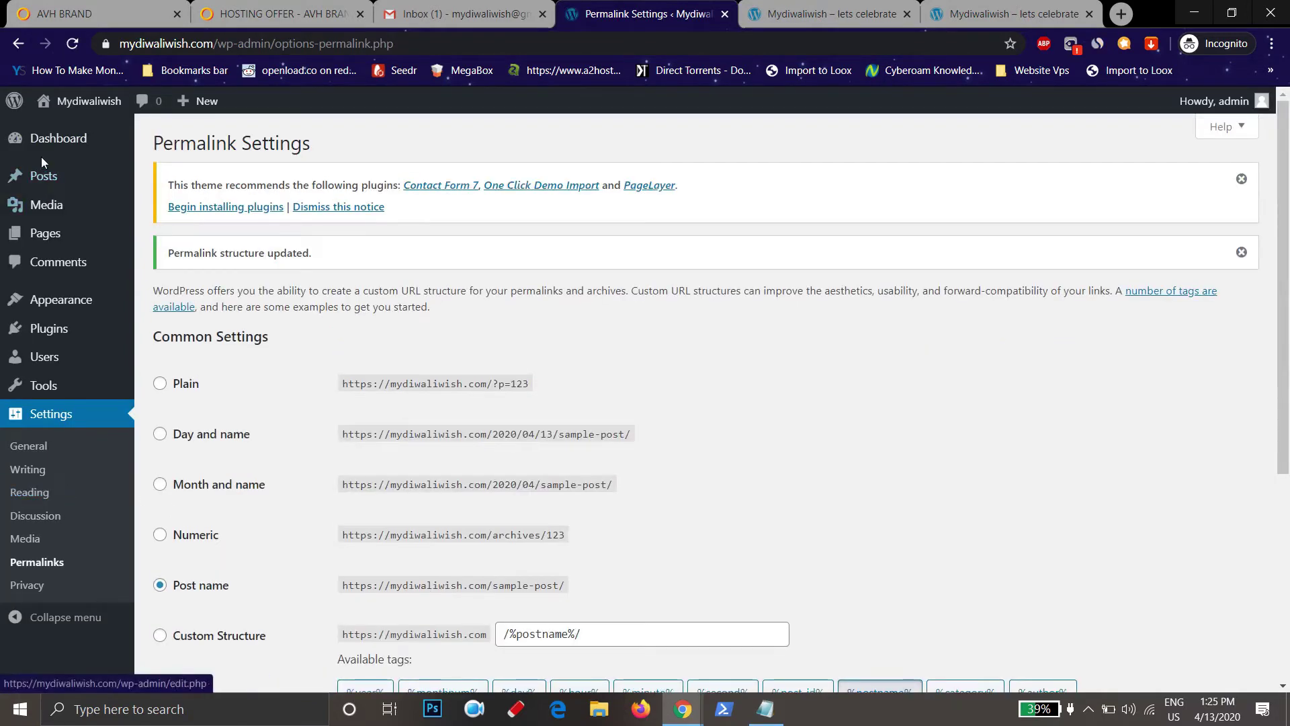
Hide Site Health, At a Glance, Activity, Quick Draft, Events and News, and Welcome boxes; dismiss plugin notice
{"action": "left_click", "coordinate": [86, 147]}
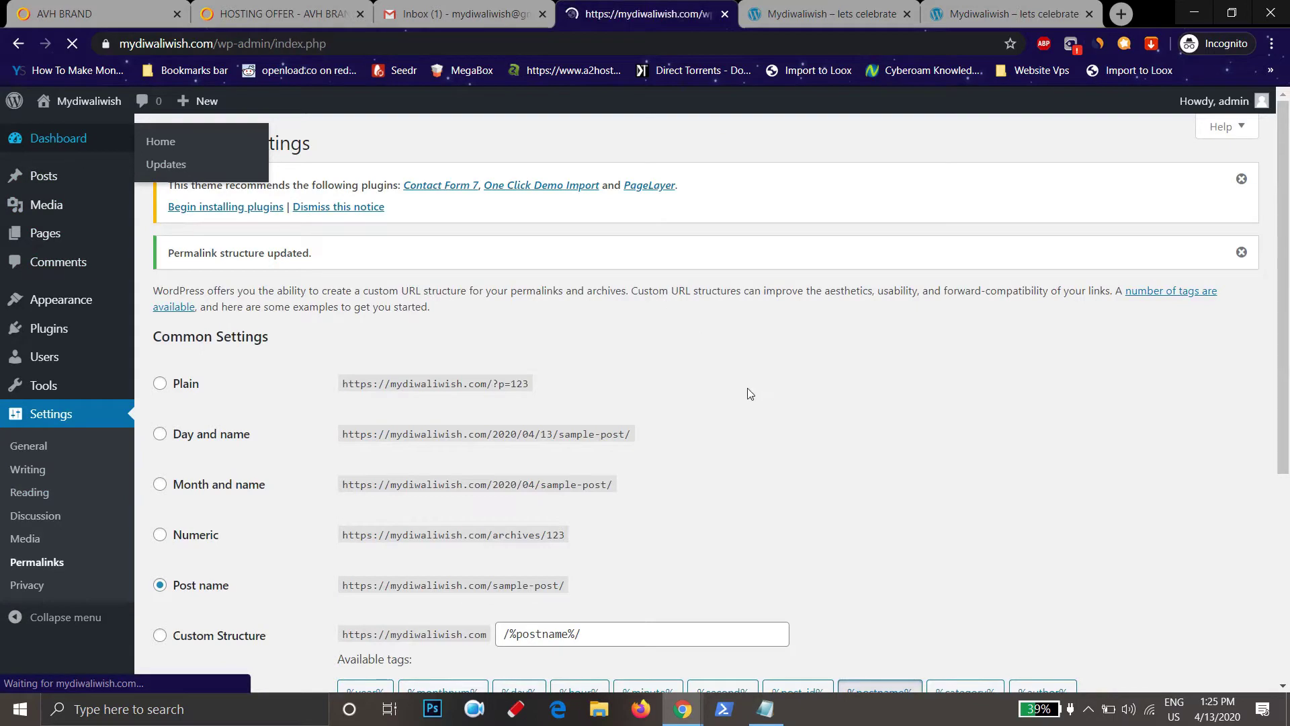
{"action": "scroll", "coordinate": [652, 463], "scroll_direction": "down", "scroll_amount": 8}
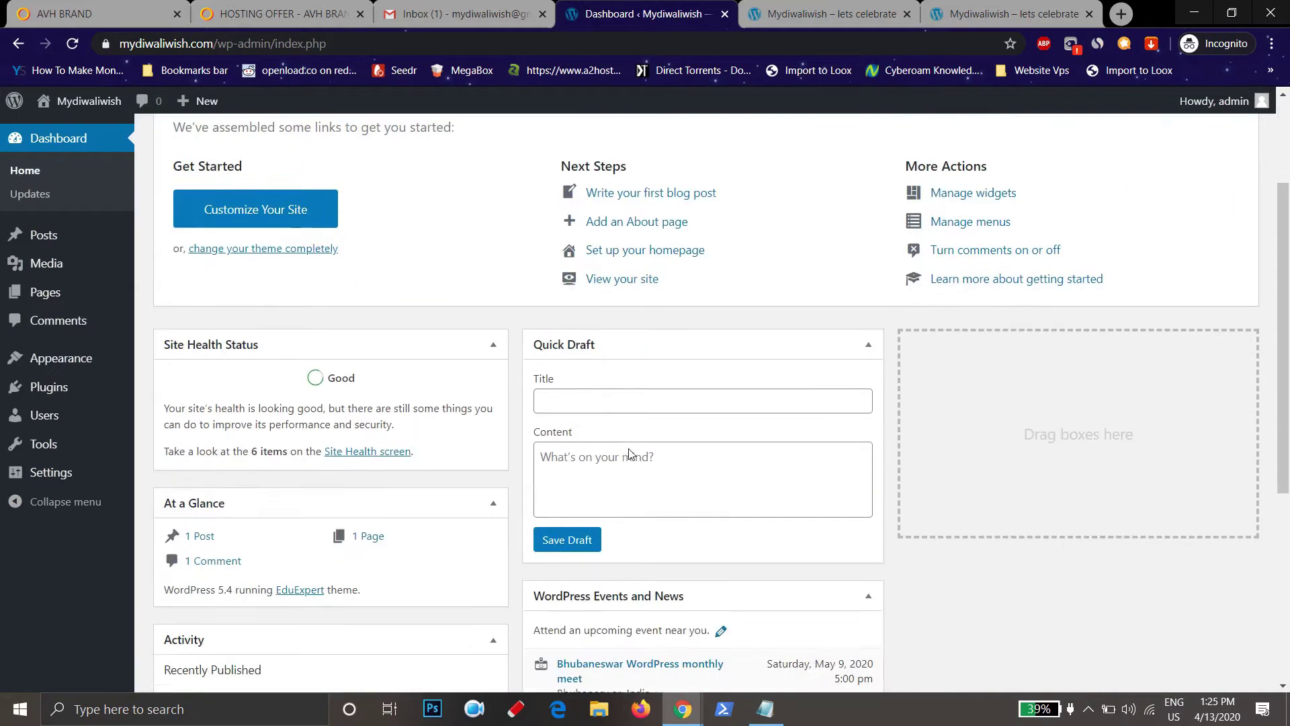
{"action": "scroll", "coordinate": [738, 582], "scroll_direction": "up", "scroll_amount": 8}
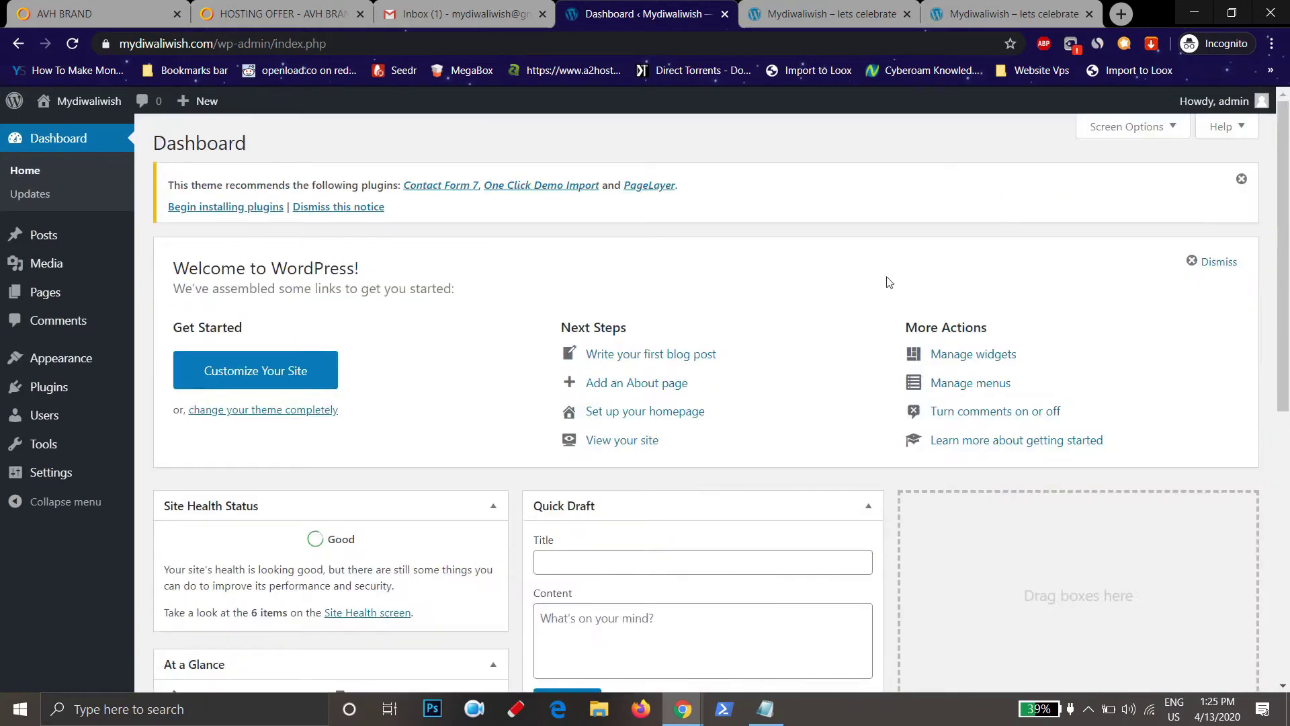
{"action": "left_click", "coordinate": [1135, 127]}
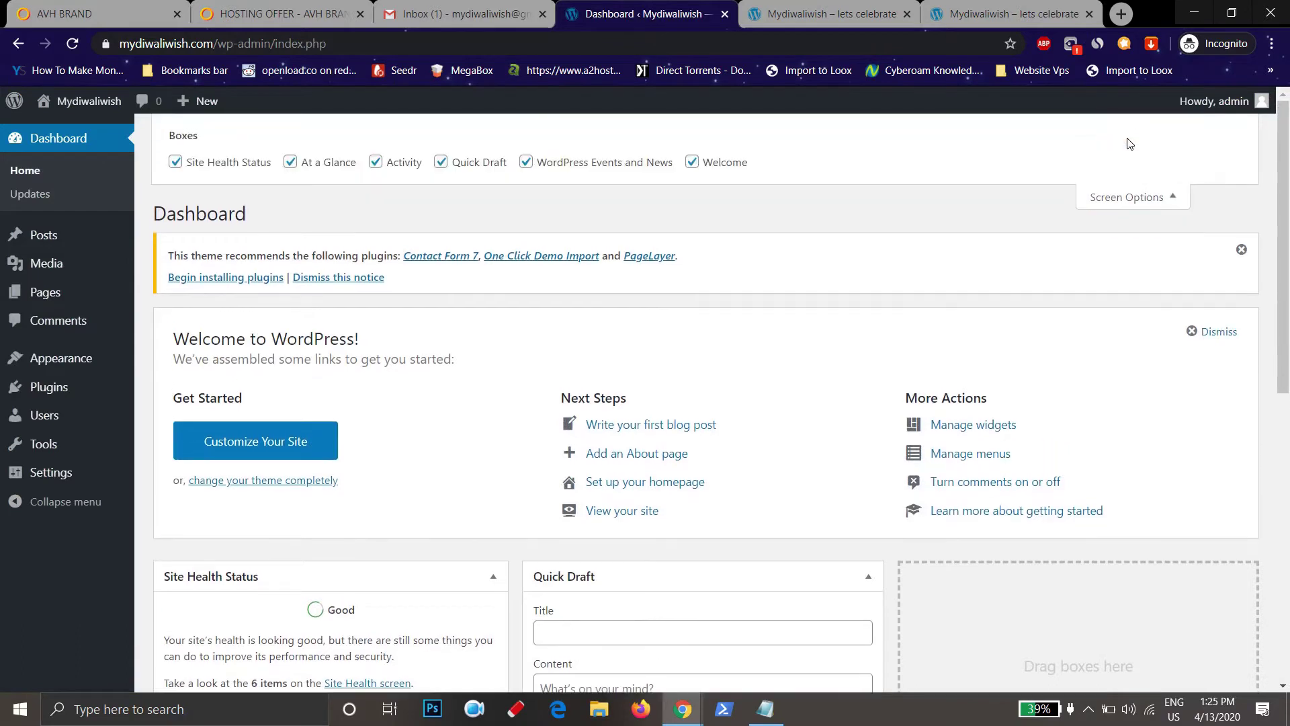
{"action": "left_click", "coordinate": [176, 163]}
{"action": "left_click", "coordinate": [290, 162]}
{"action": "left_click", "coordinate": [375, 163]}
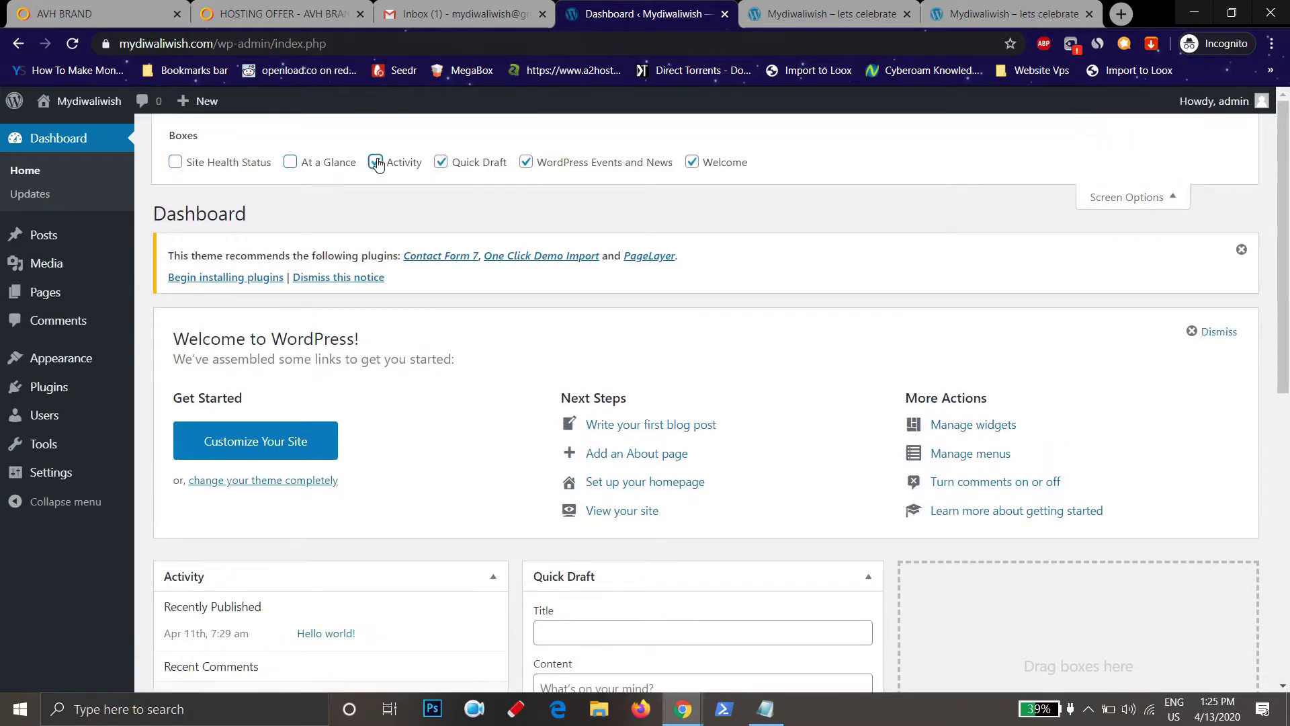
{"action": "left_click", "coordinate": [447, 167]}
{"action": "left_click", "coordinate": [526, 163]}
{"action": "left_click", "coordinate": [692, 165]}
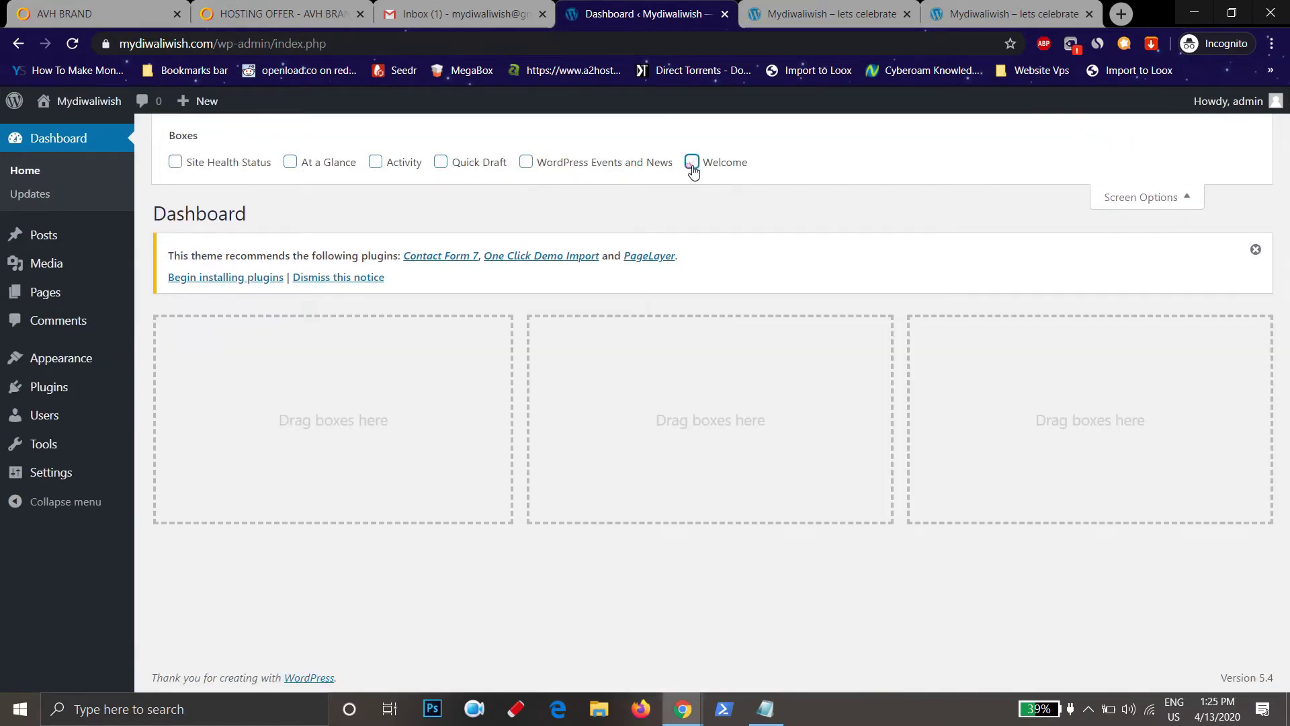
{"action": "left_click", "coordinate": [1145, 197]}
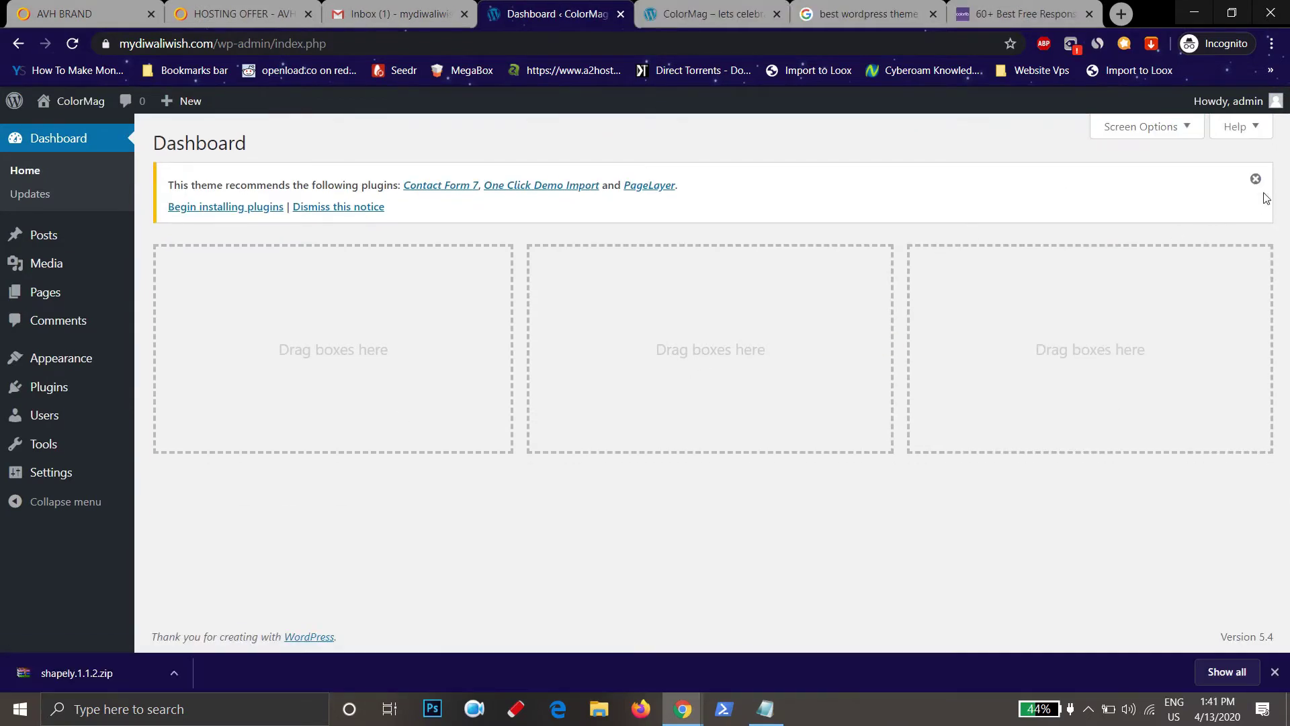
{"action": "left_click", "coordinate": [1255, 179]}
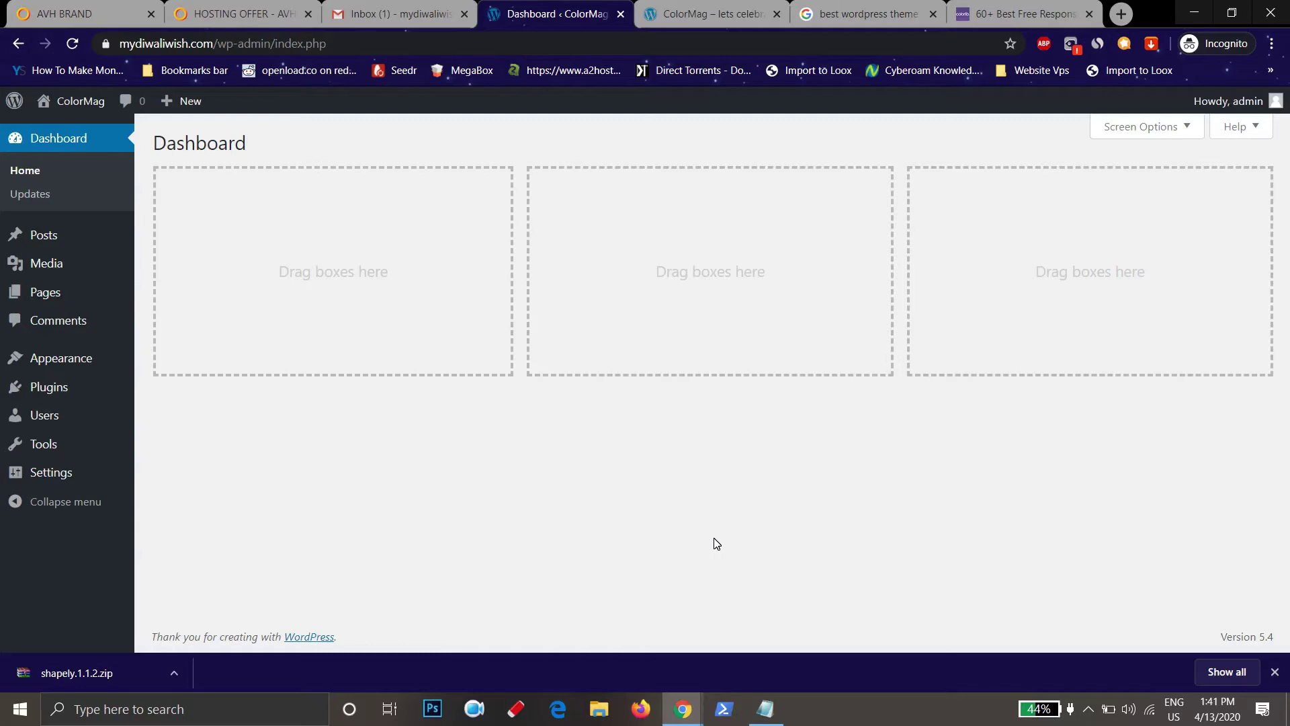
Glance at the ColorMag site tab, then go to Appearance > Themes in WordPress
{"action": "left_click", "coordinate": [637, 8]}
{"action": "scroll", "coordinate": [700, 405], "scroll_direction": "down", "scroll_amount": 6}
{"action": "scroll", "coordinate": [707, 420], "scroll_direction": "up", "scroll_amount": 6}
{"action": "left_click", "coordinate": [547, 14]}
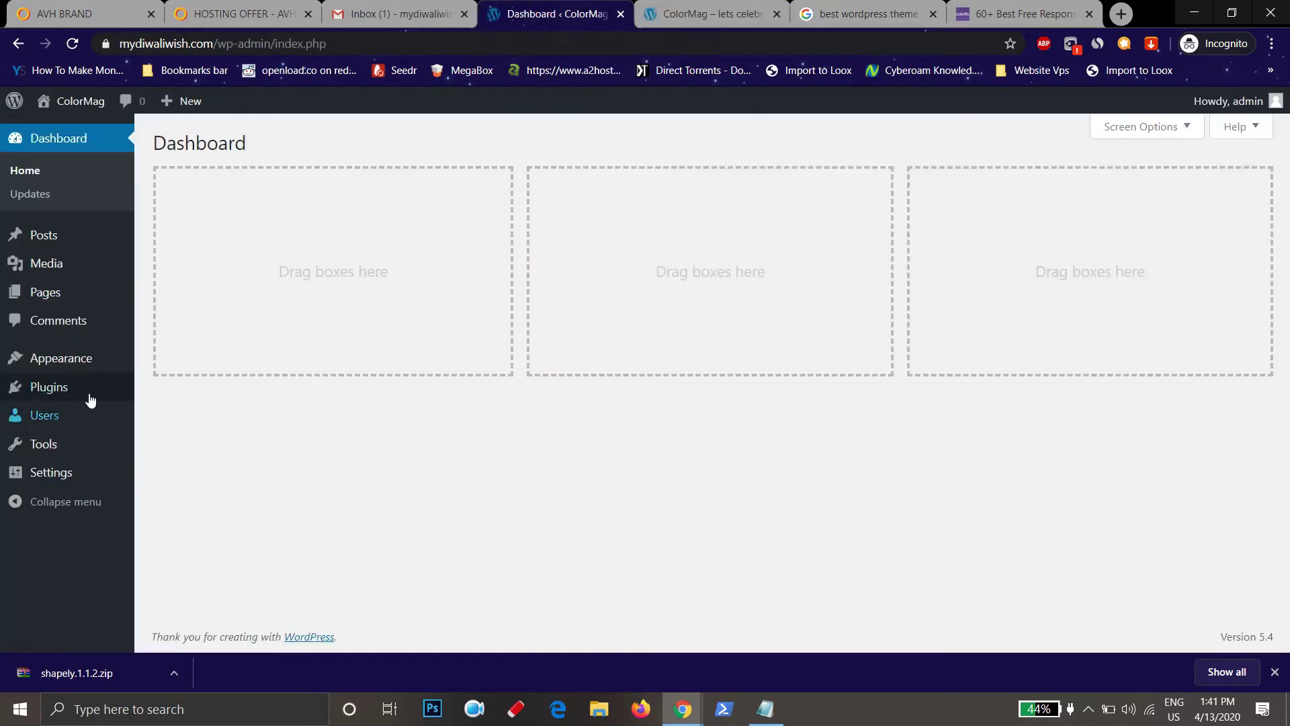
{"action": "mouse_move", "coordinate": [78, 362]}
{"action": "left_click", "coordinate": [168, 365]}
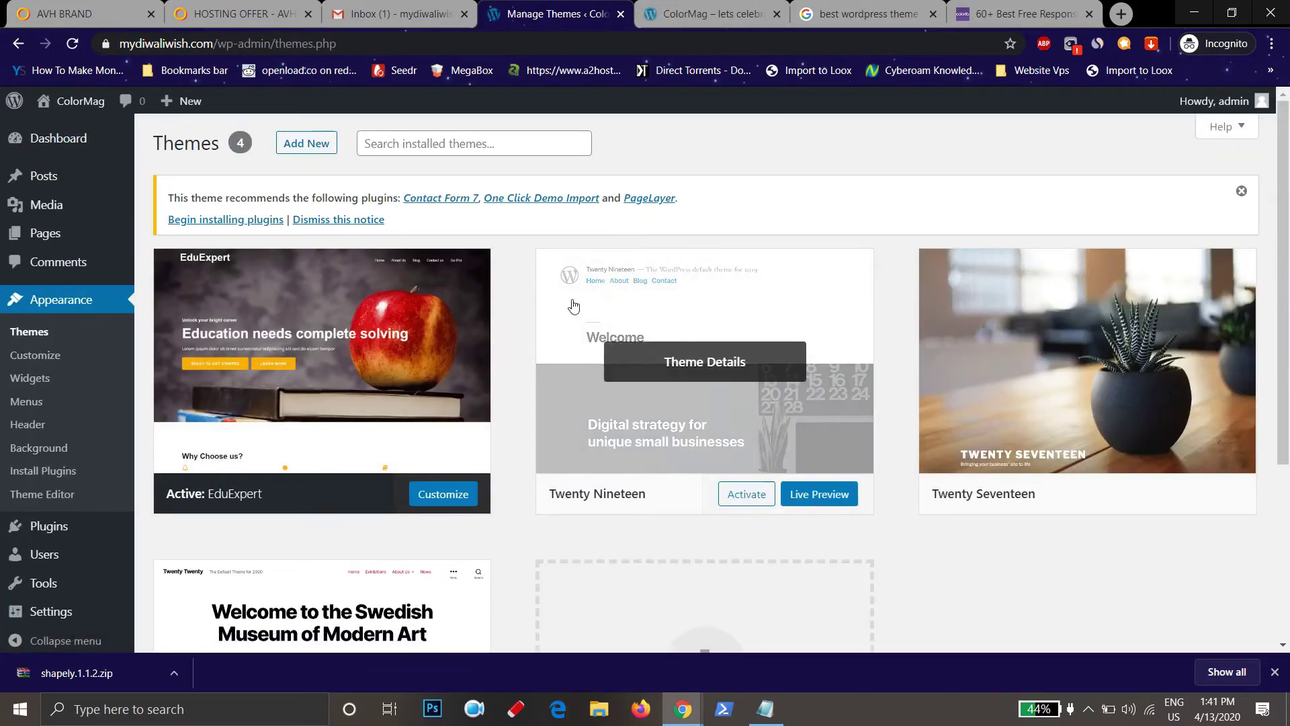
Reveal the Add Themes zip upload panel, then return to the 'best wordpress theme' results
{"action": "left_click", "coordinate": [308, 147]}
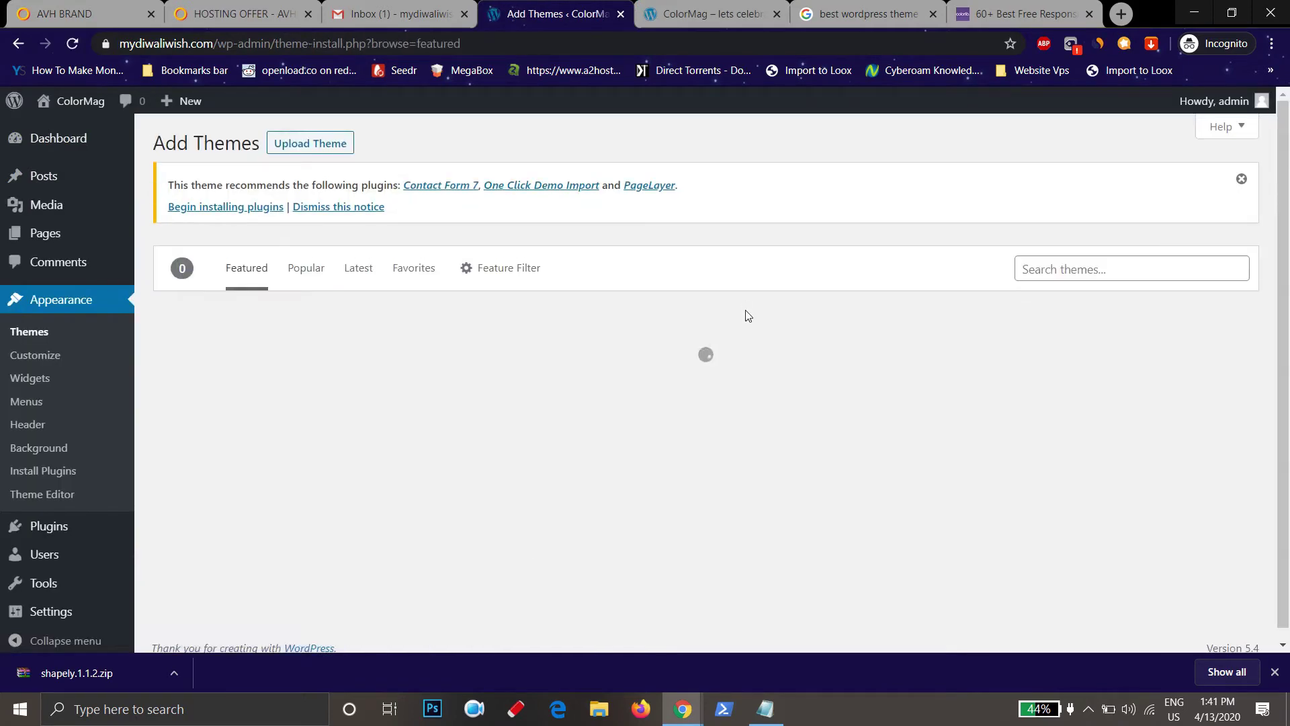
{"action": "left_click", "coordinate": [297, 143]}
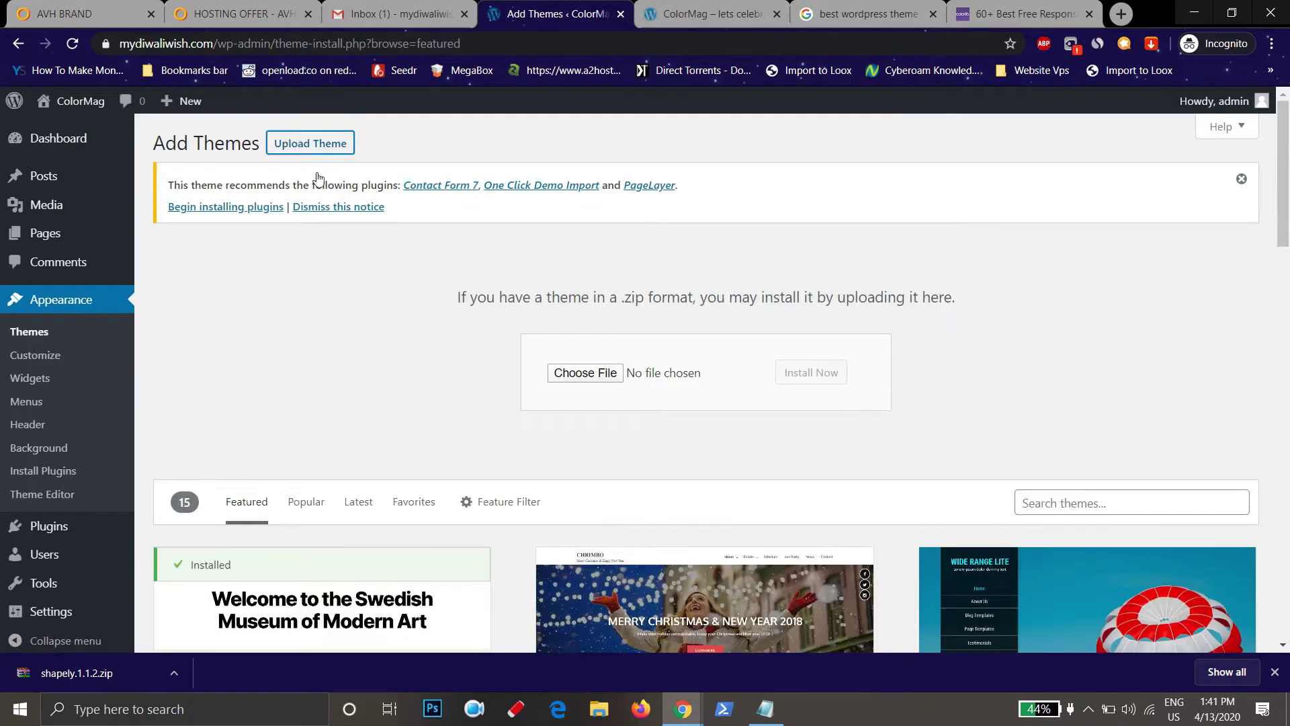
{"action": "left_click_drag", "start_coordinate": [533, 297], "coordinate": [729, 297]}
{"action": "left_click", "coordinate": [857, 298]}
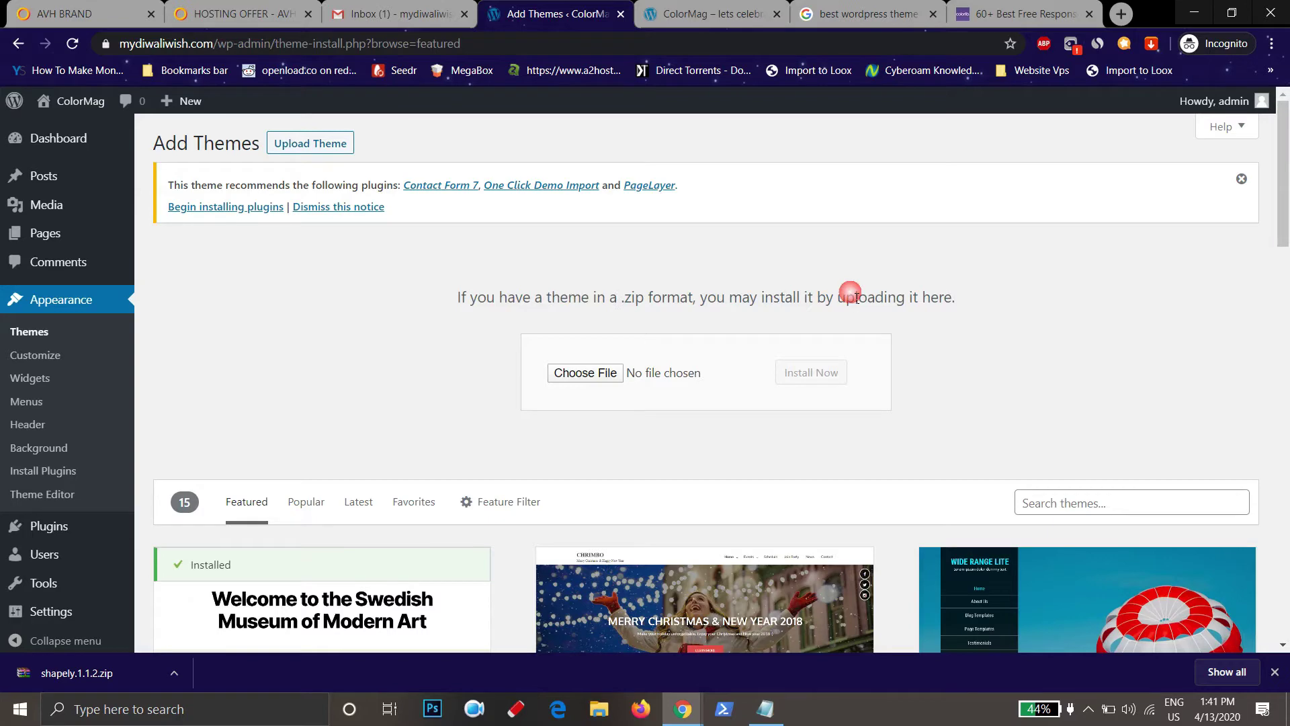
{"action": "left_click", "coordinate": [871, 7]}
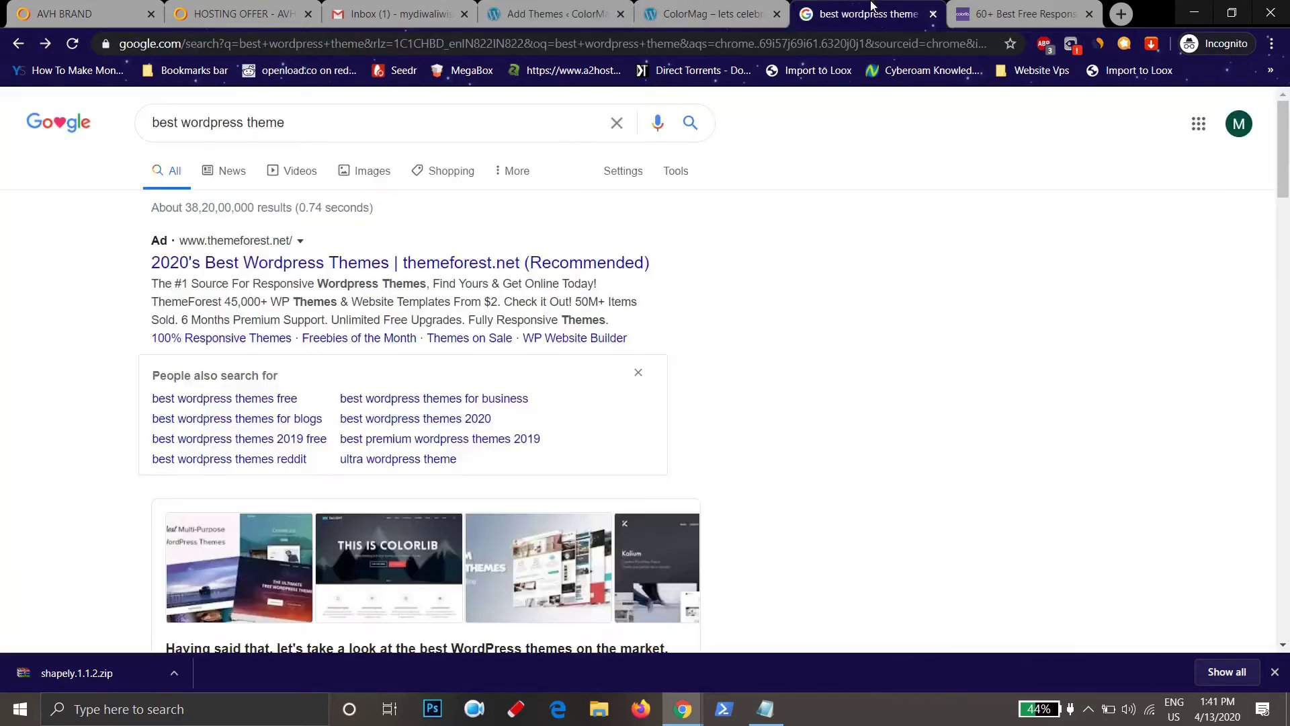
Find Shapely in the Colorlib free themes article and open its download page
{"action": "scroll", "coordinate": [394, 279], "scroll_direction": "down", "scroll_amount": 12}
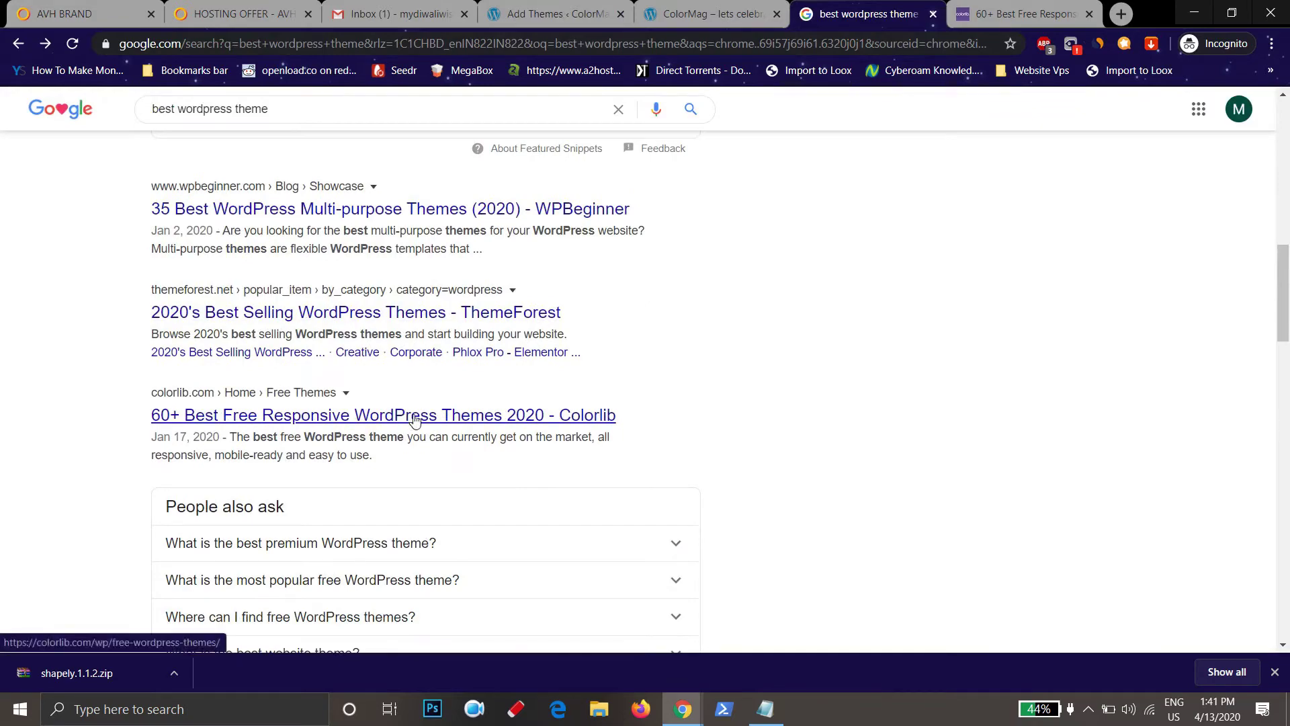
{"action": "left_click", "coordinate": [1019, 14]}
{"action": "scroll", "coordinate": [341, 384], "scroll_direction": "up", "scroll_amount": 4}
{"action": "scroll", "coordinate": [342, 384], "scroll_direction": "down", "scroll_amount": 9}
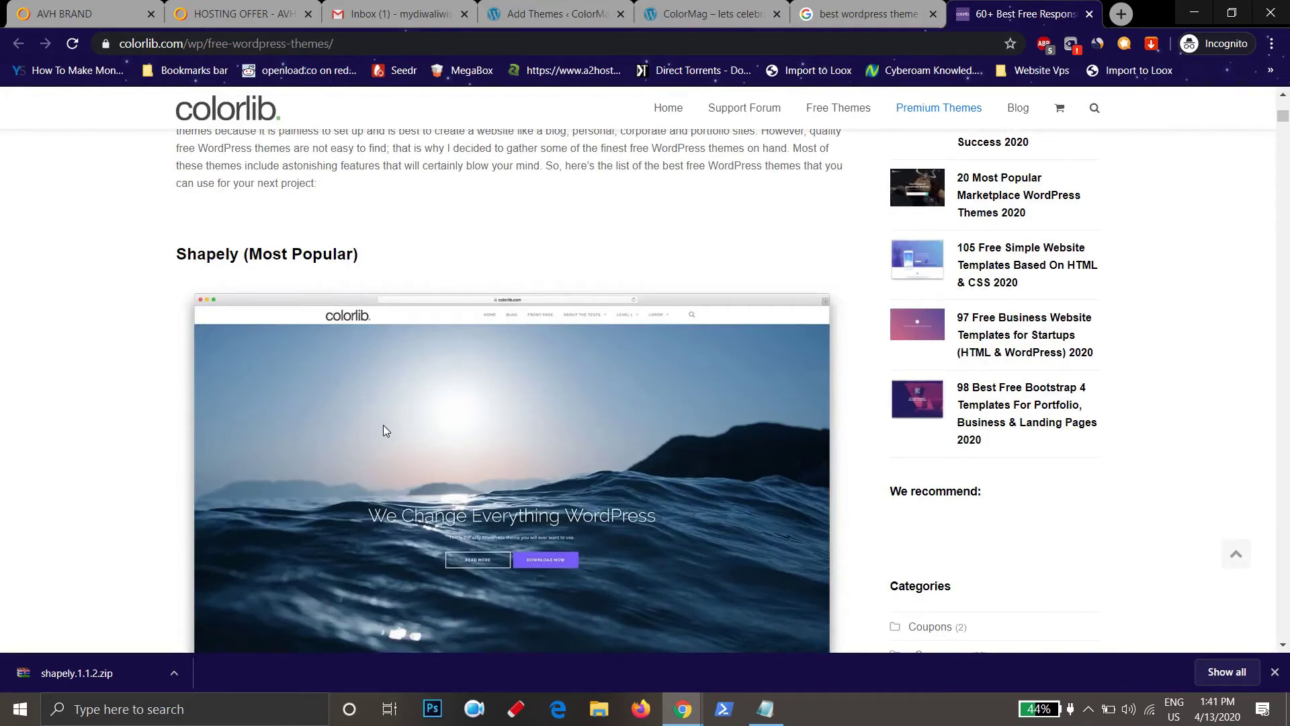
{"action": "scroll", "coordinate": [383, 429], "scroll_direction": "down", "scroll_amount": 5}
{"action": "scroll", "coordinate": [384, 430], "scroll_direction": "down", "scroll_amount": 5}
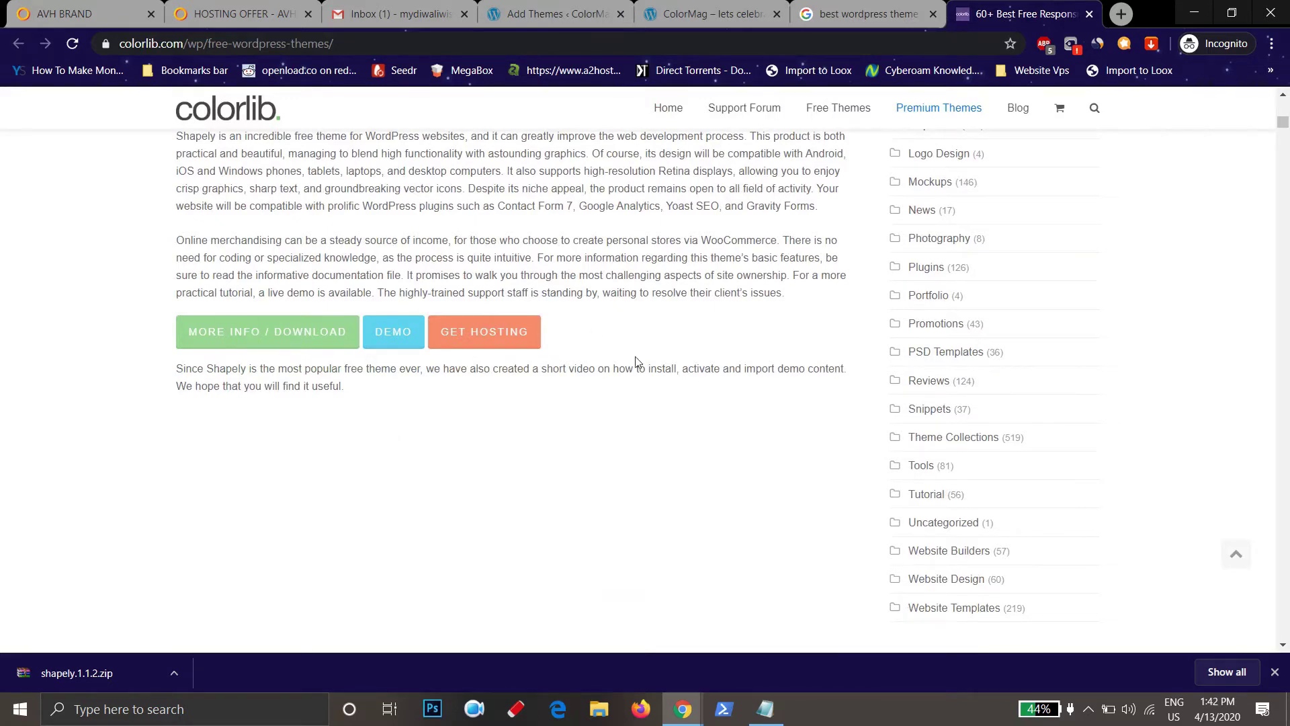
{"action": "scroll", "coordinate": [658, 377], "scroll_direction": "up", "scroll_amount": 3}
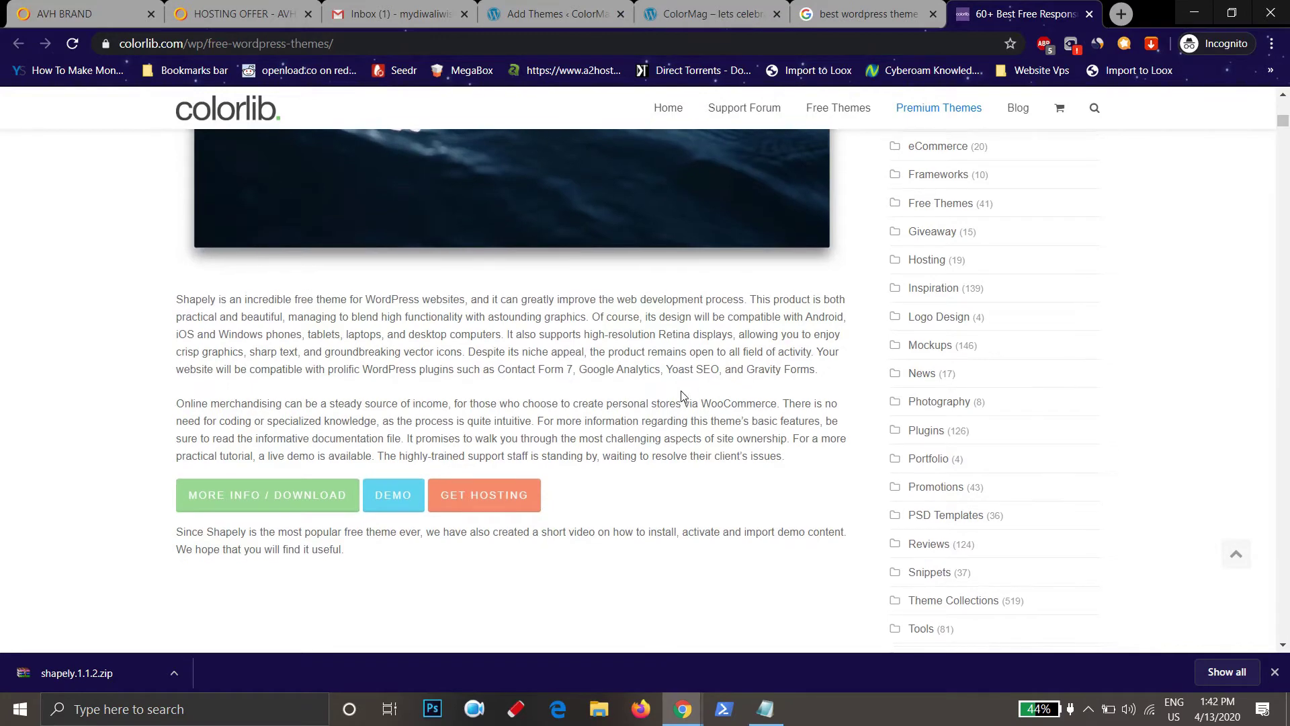
{"action": "scroll", "coordinate": [683, 396], "scroll_direction": "down", "scroll_amount": 3}
{"action": "left_click", "coordinate": [303, 336]}
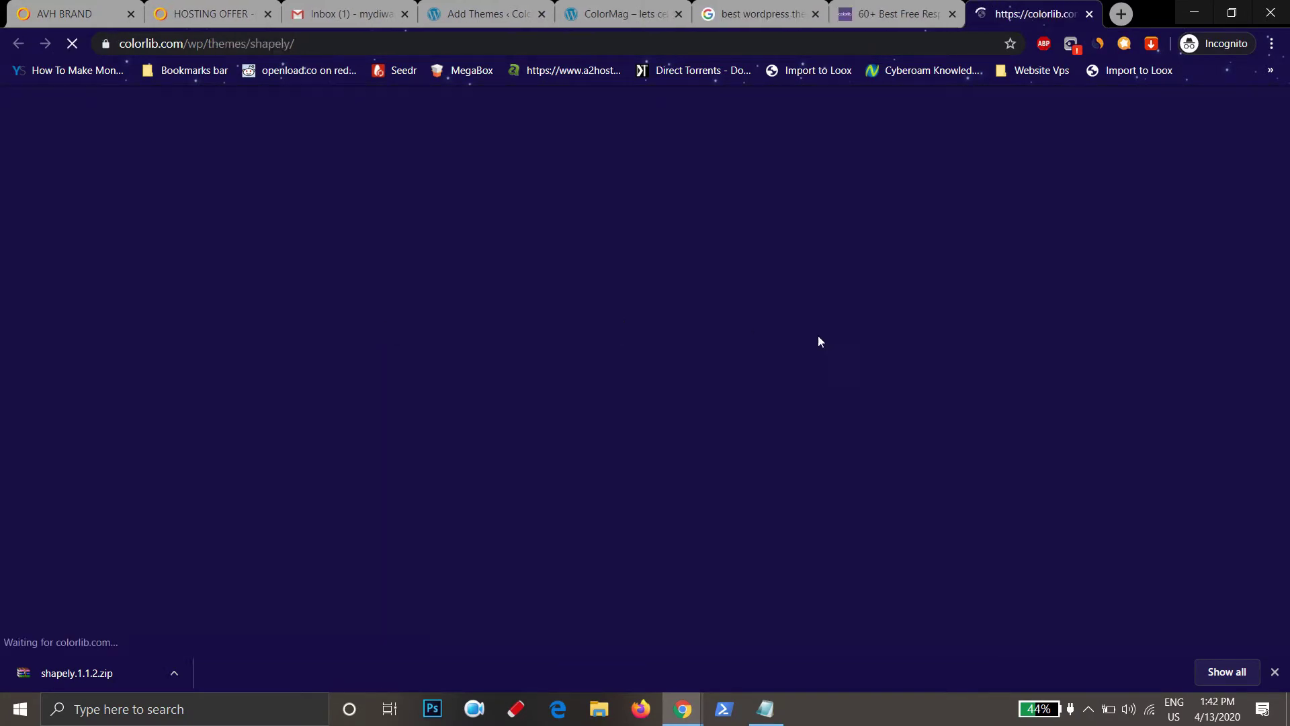
Download shapely.1.1.2.zip to the Desktop, replacing the existing copy
{"action": "scroll", "coordinate": [516, 390], "scroll_direction": "down", "scroll_amount": 5}
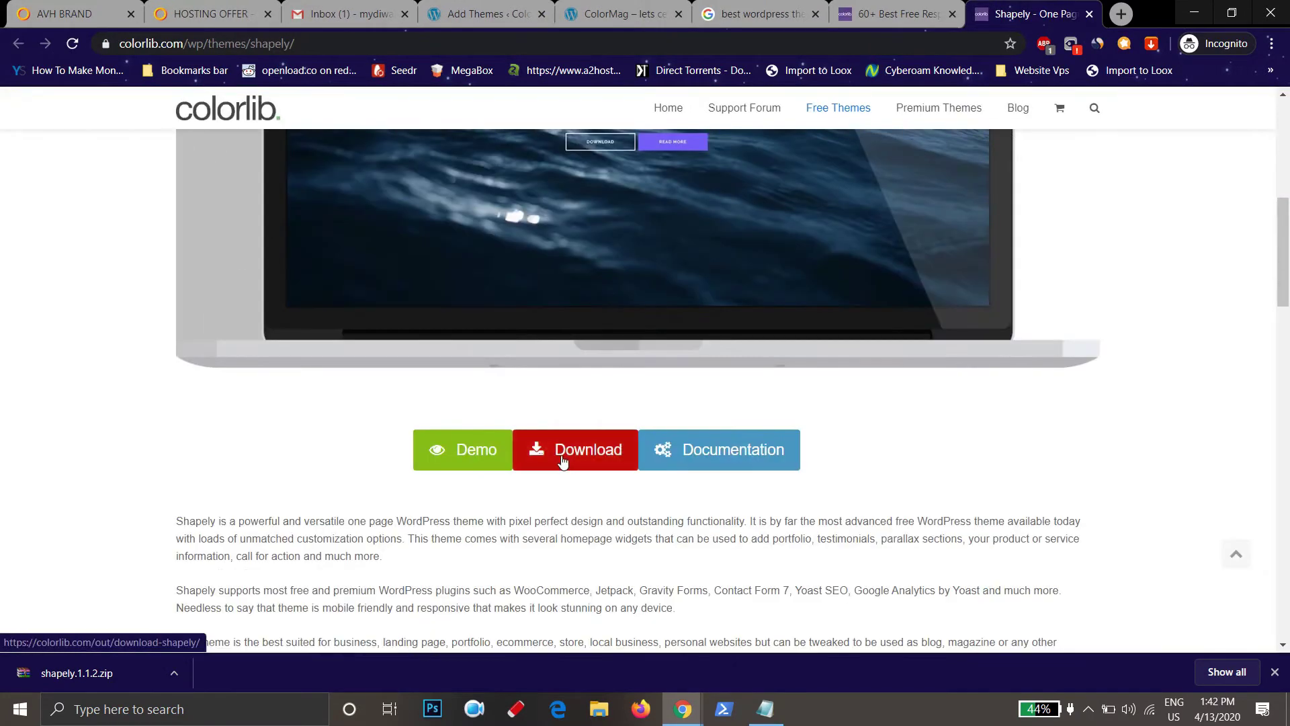
{"action": "left_click", "coordinate": [587, 446]}
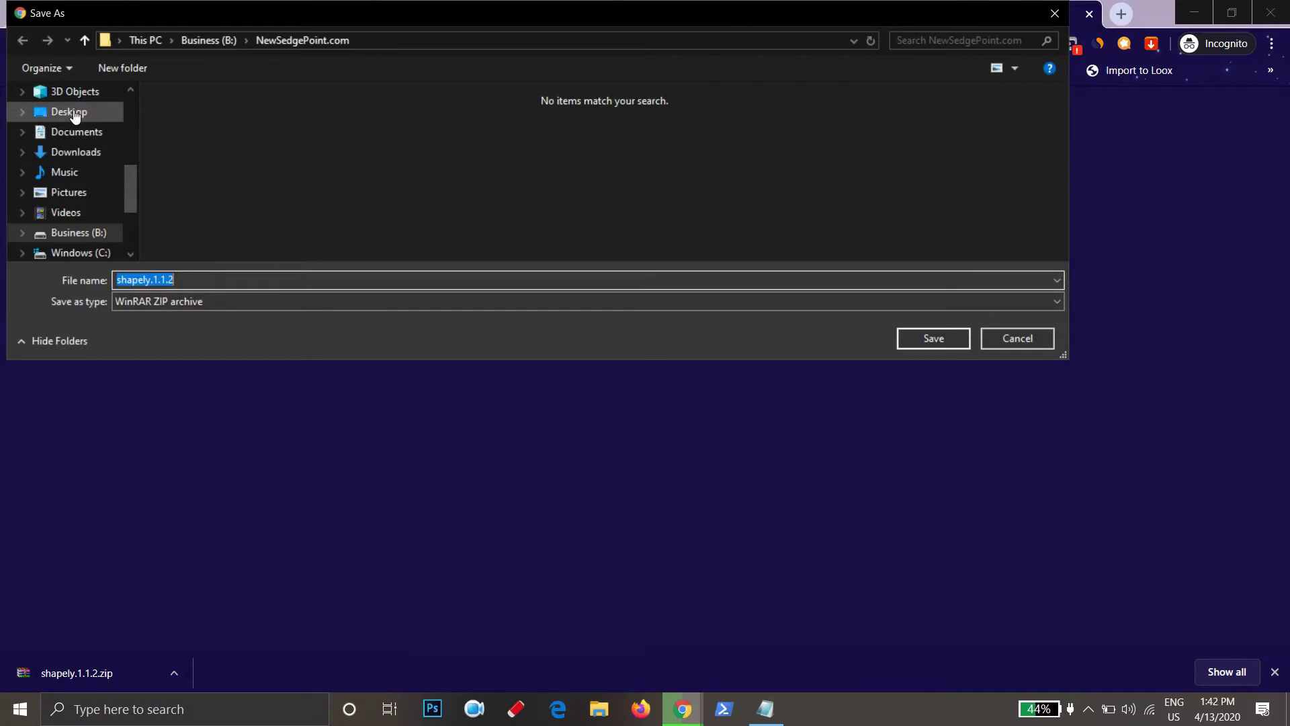
{"action": "left_click", "coordinate": [70, 113]}
{"action": "left_click", "coordinate": [930, 342]}
{"action": "left_click", "coordinate": [692, 360]}
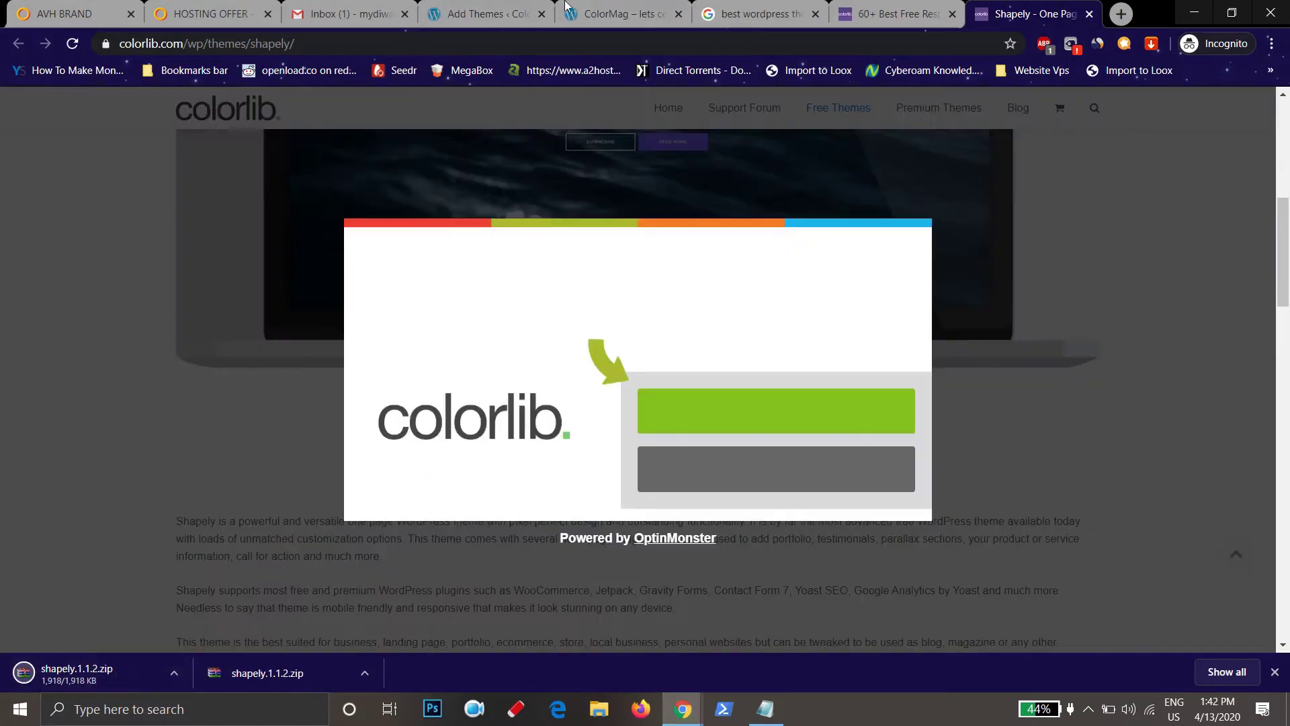
Choose shapely.1.1.2.zip from the Desktop in the Add Themes upload panel
{"action": "left_click", "coordinate": [494, 8]}
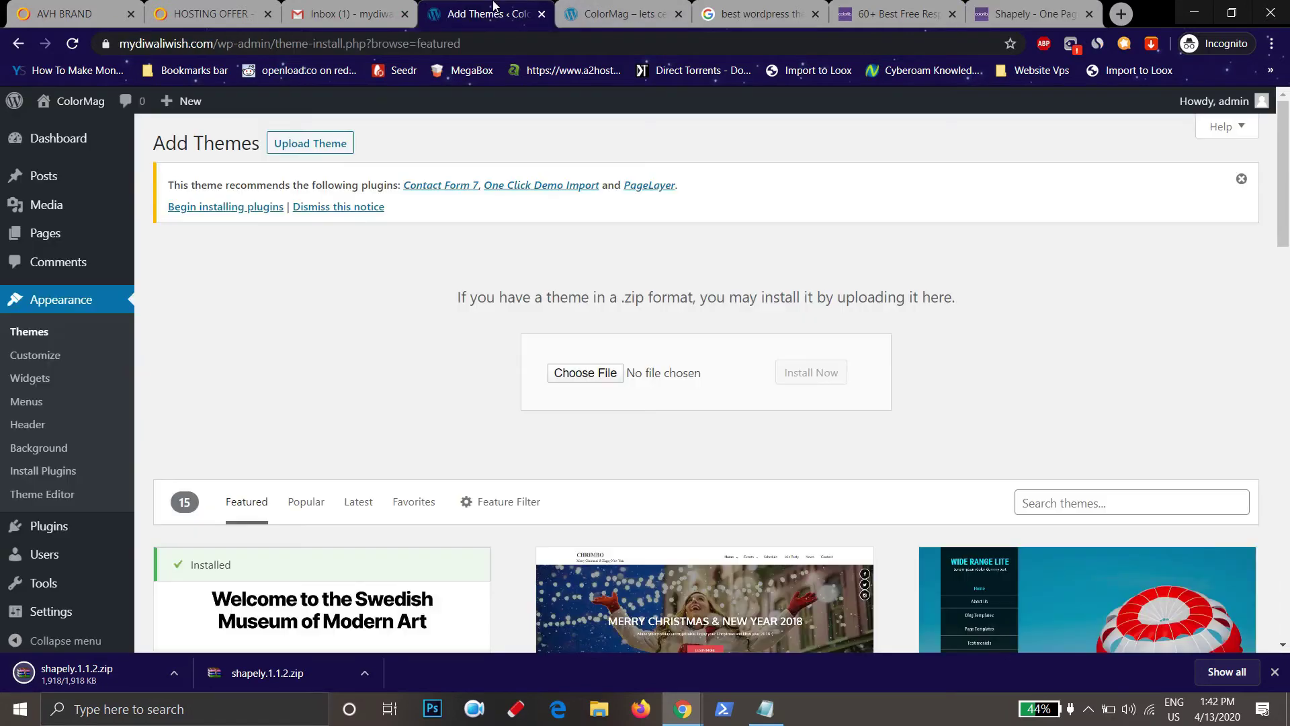
{"action": "left_click", "coordinate": [572, 372]}
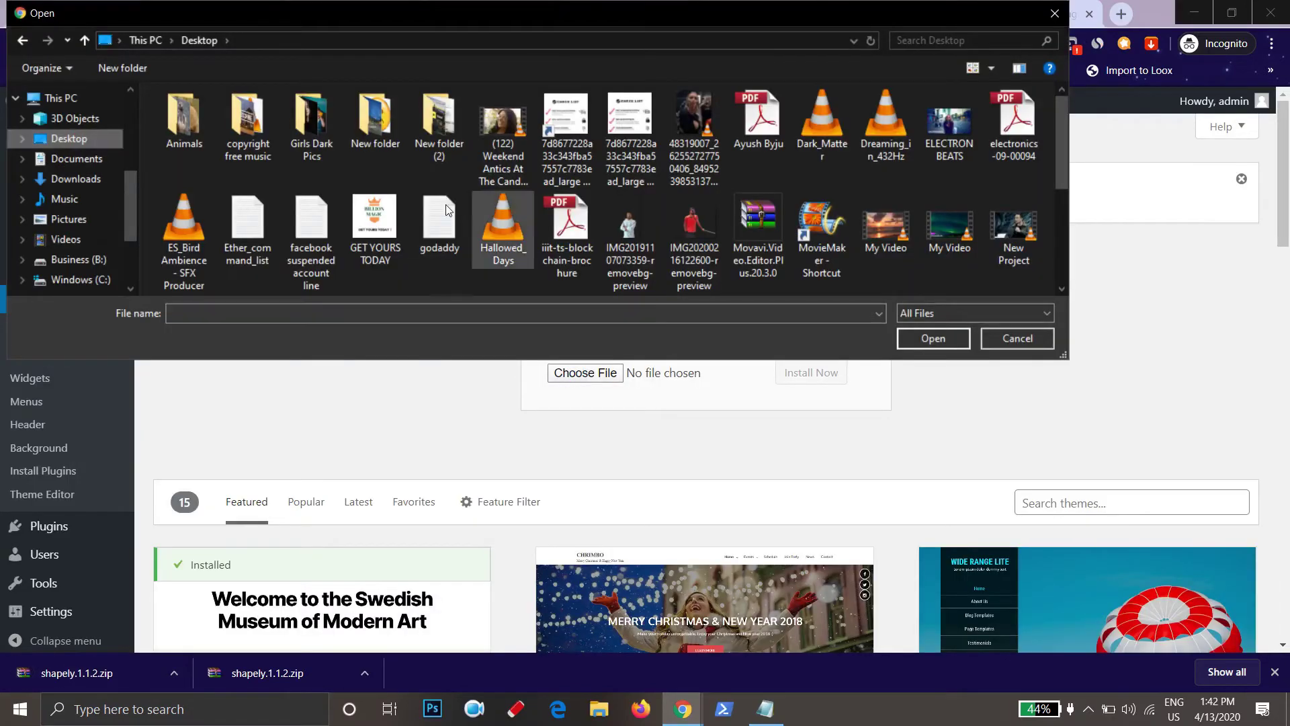
{"action": "left_click", "coordinate": [370, 235]}
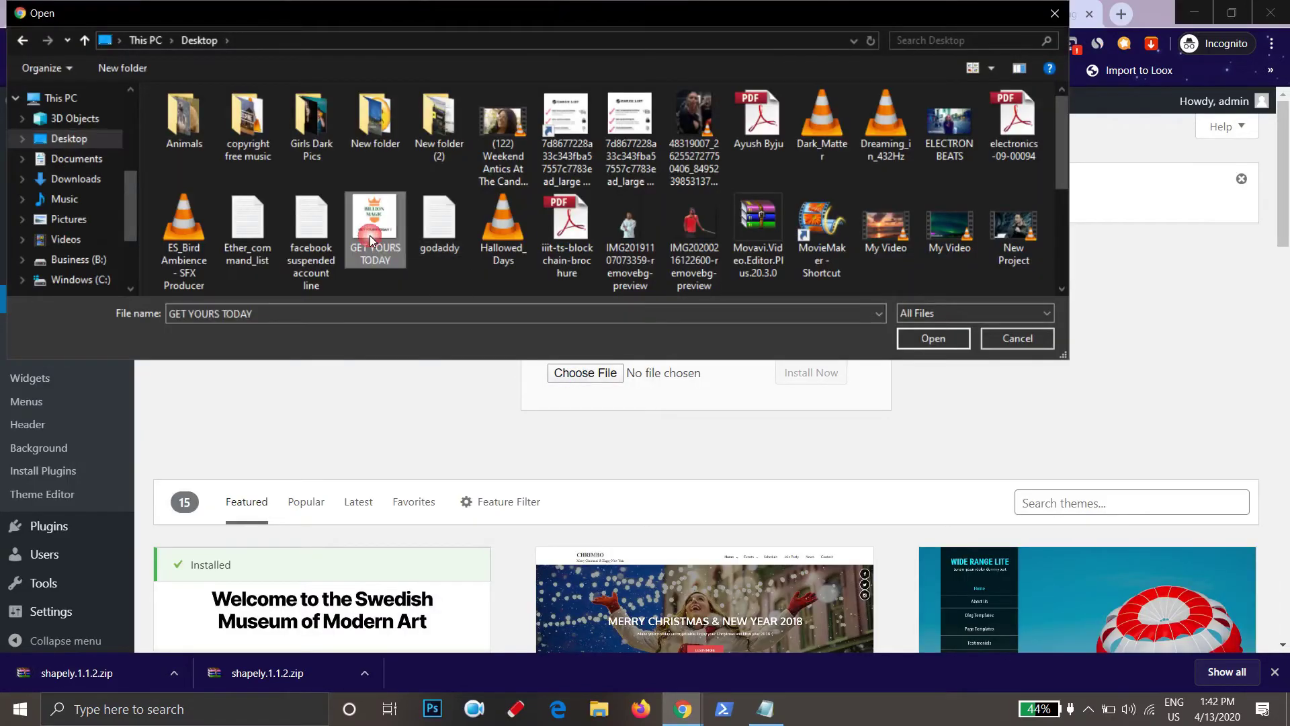
{"action": "scroll", "coordinate": [370, 235], "scroll_direction": "down", "scroll_amount": 5}
{"action": "key", "text": "Escape"}
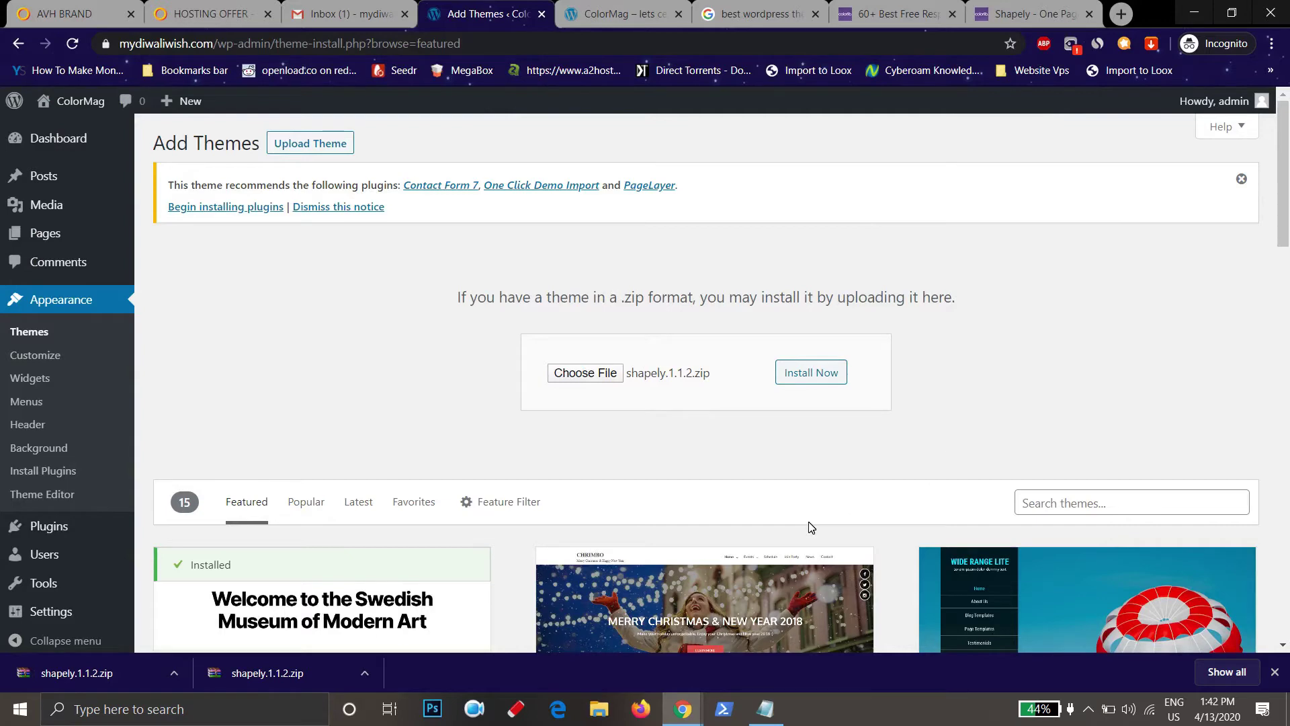
Search the theme directory for 'color mag'
{"action": "scroll", "coordinate": [819, 522], "scroll_direction": "down", "scroll_amount": 3}
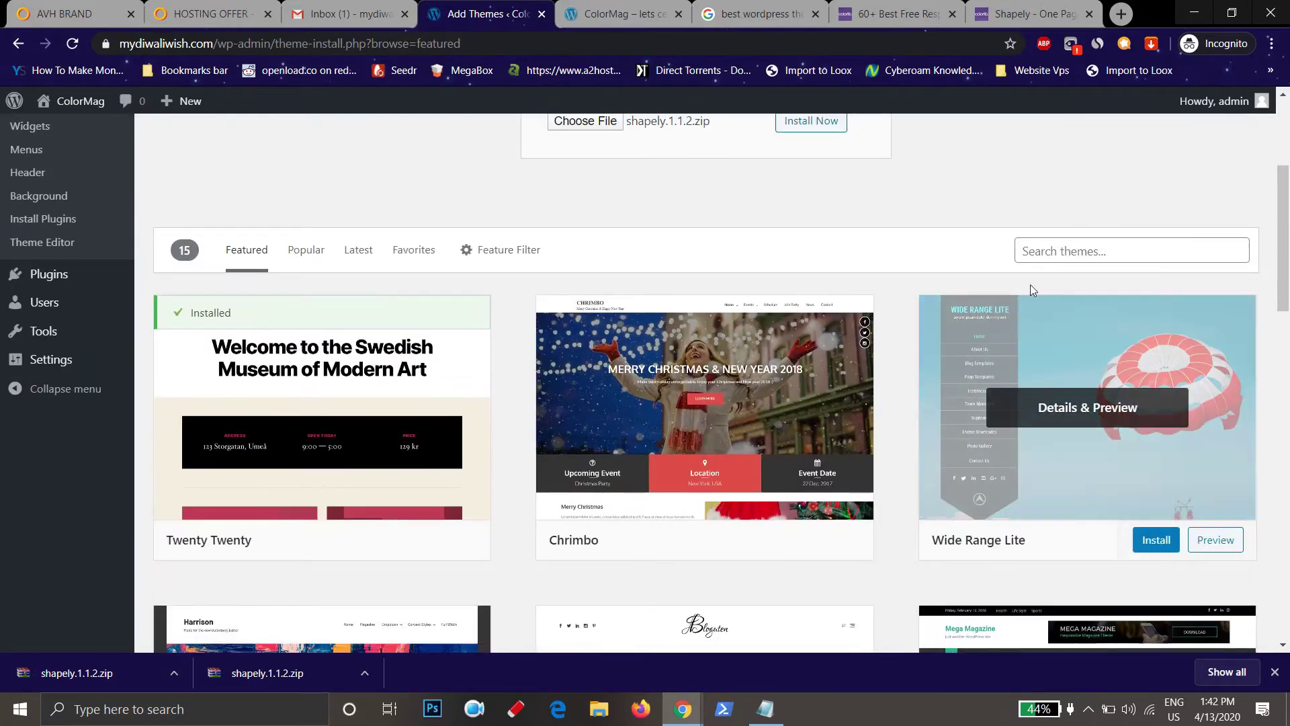
{"action": "left_click", "coordinate": [1058, 251]}
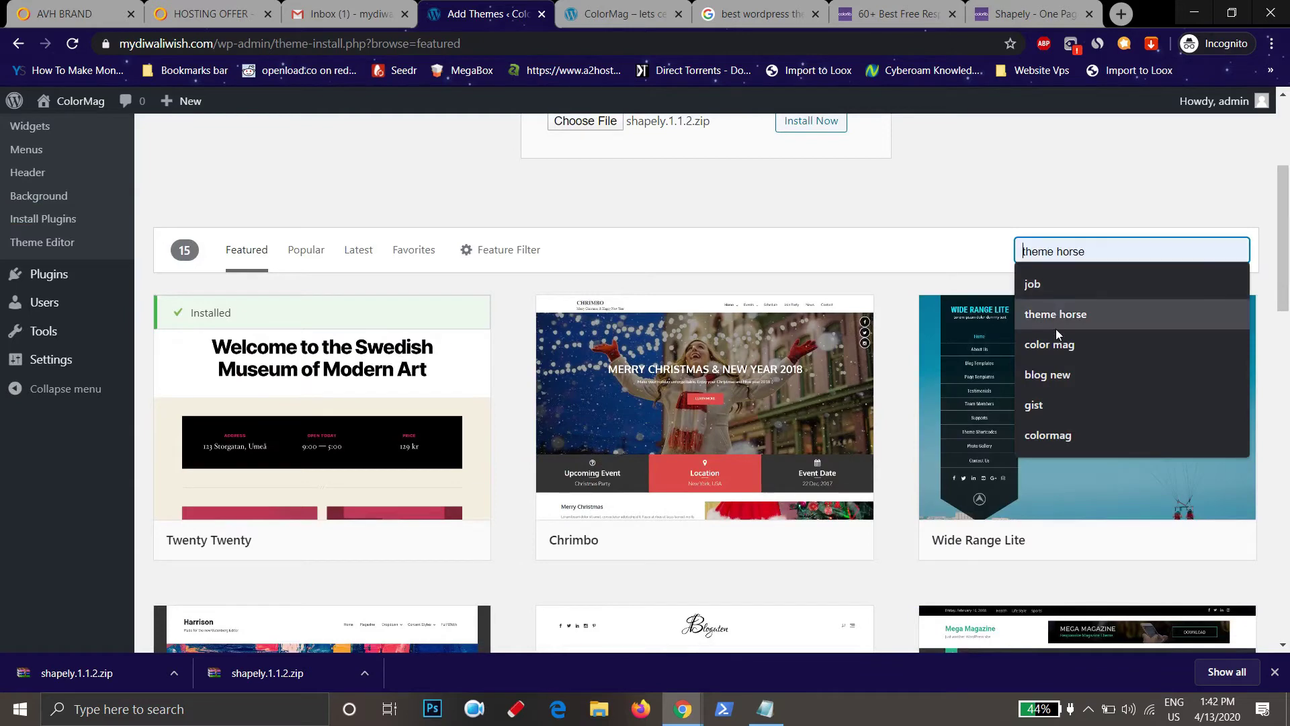
{"action": "left_click", "coordinate": [1063, 344]}
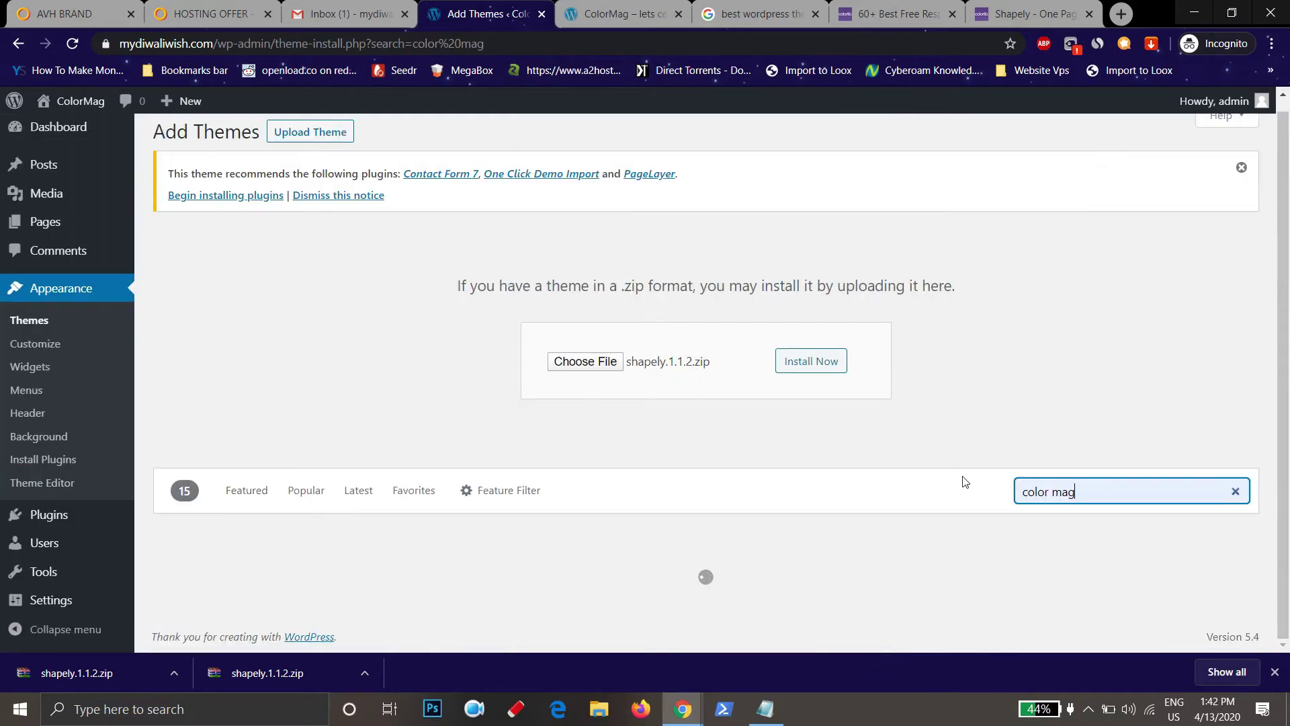
Open ColorMag's Details & Preview from the results, then install and activate it
{"action": "scroll", "coordinate": [1086, 376], "scroll_direction": "down", "scroll_amount": 3}
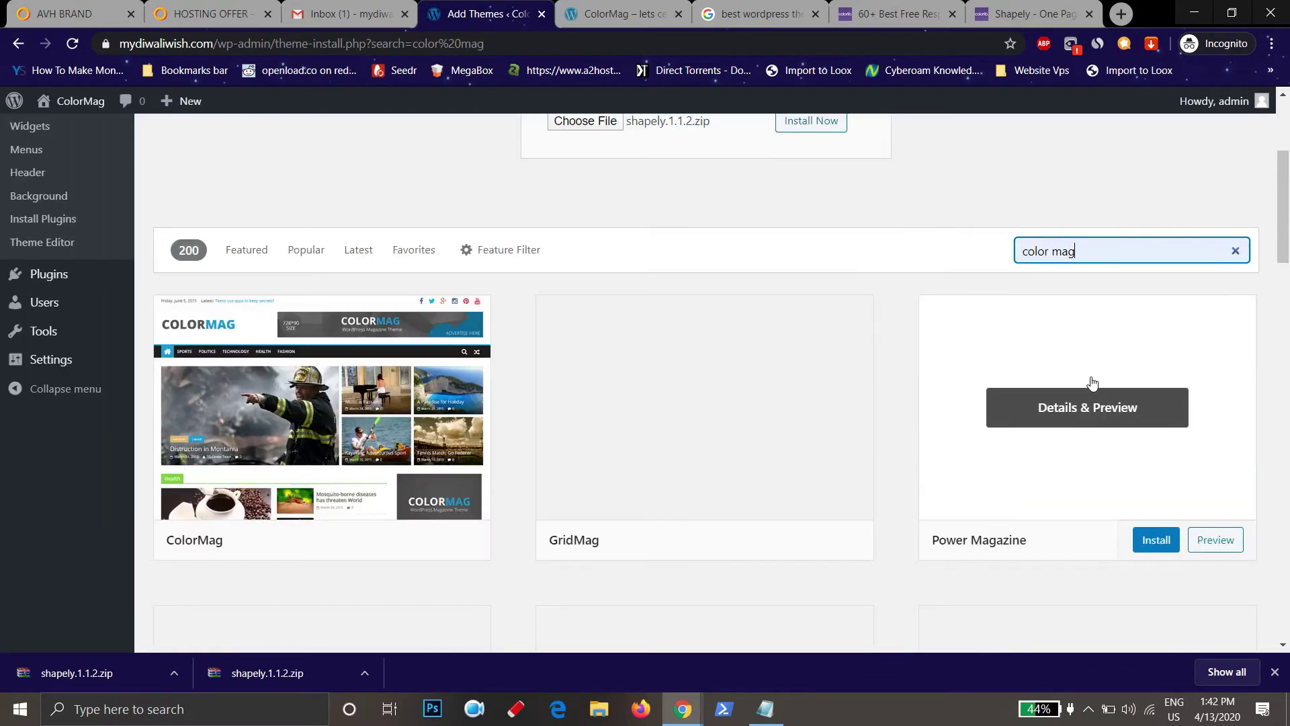
{"action": "scroll", "coordinate": [672, 255], "scroll_direction": "down", "scroll_amount": 1}
{"action": "scroll", "coordinate": [470, 222], "scroll_direction": "down", "scroll_amount": 2}
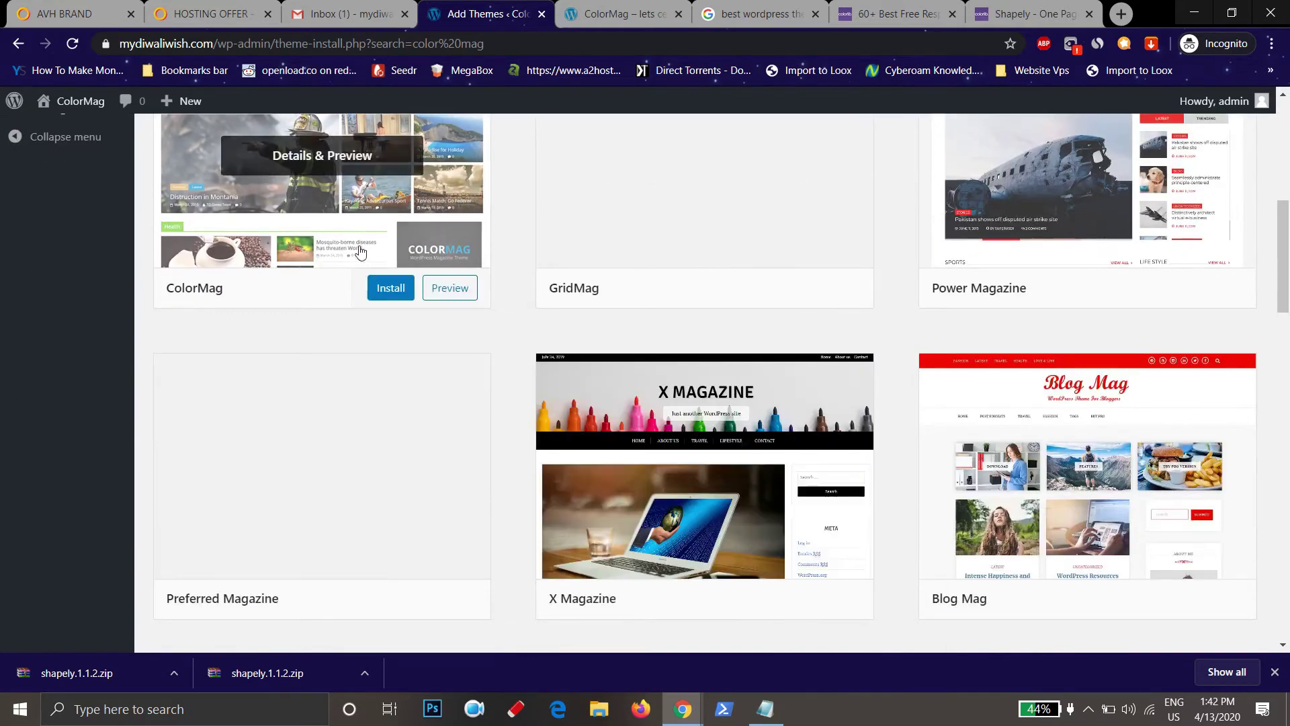
{"action": "left_click", "coordinate": [342, 228]}
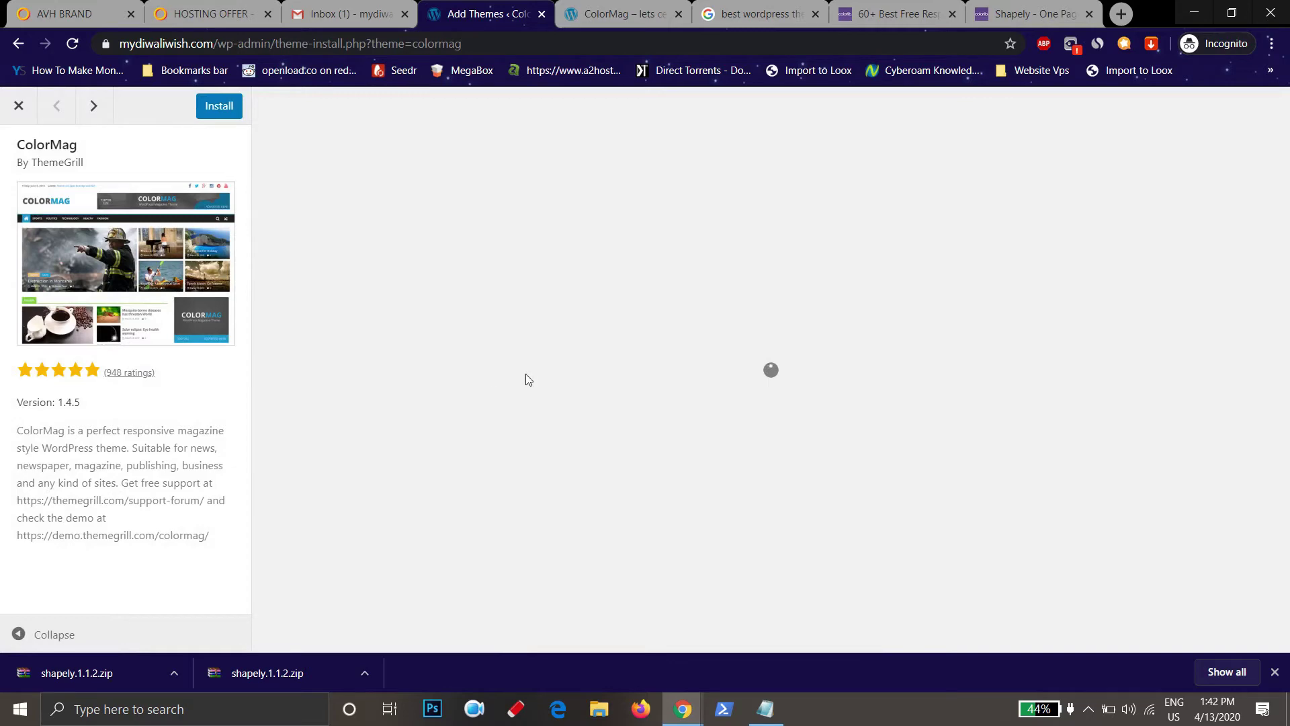
{"action": "scroll", "coordinate": [616, 429], "scroll_direction": "down", "scroll_amount": 5}
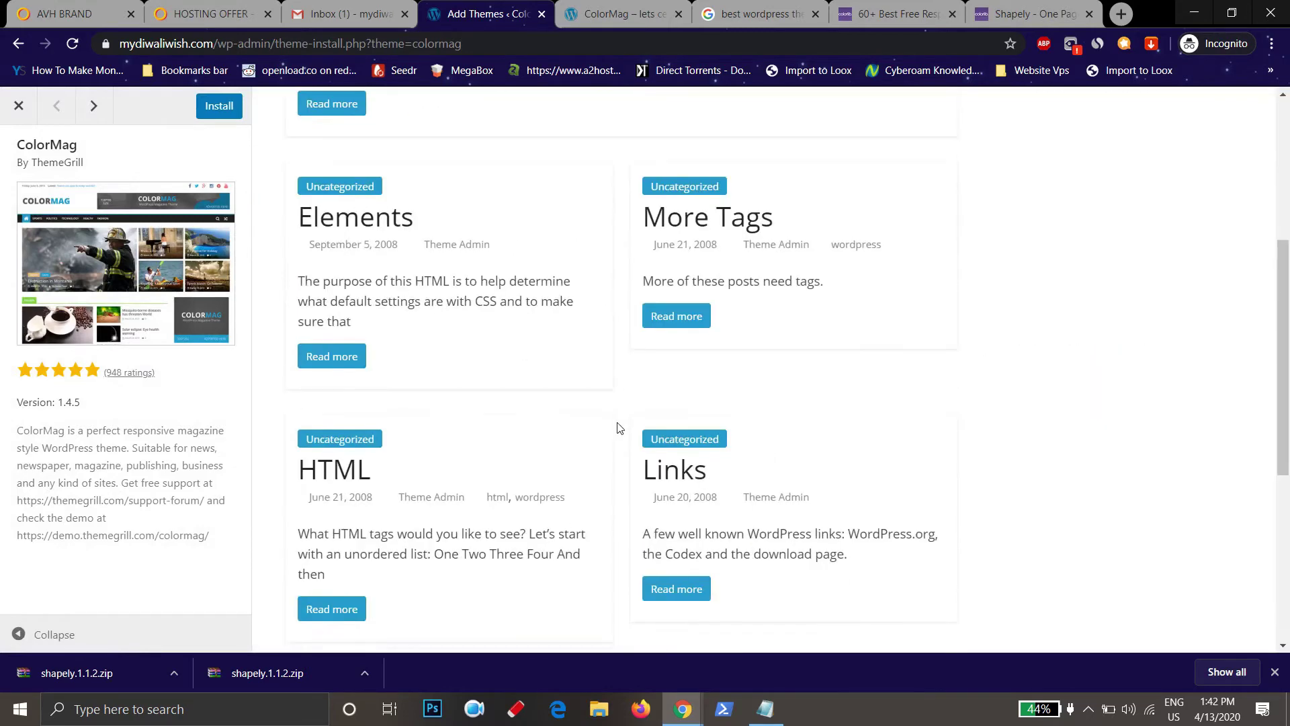
{"action": "scroll", "coordinate": [616, 429], "scroll_direction": "down", "scroll_amount": 7}
{"action": "scroll", "coordinate": [616, 429], "scroll_direction": "up", "scroll_amount": 7}
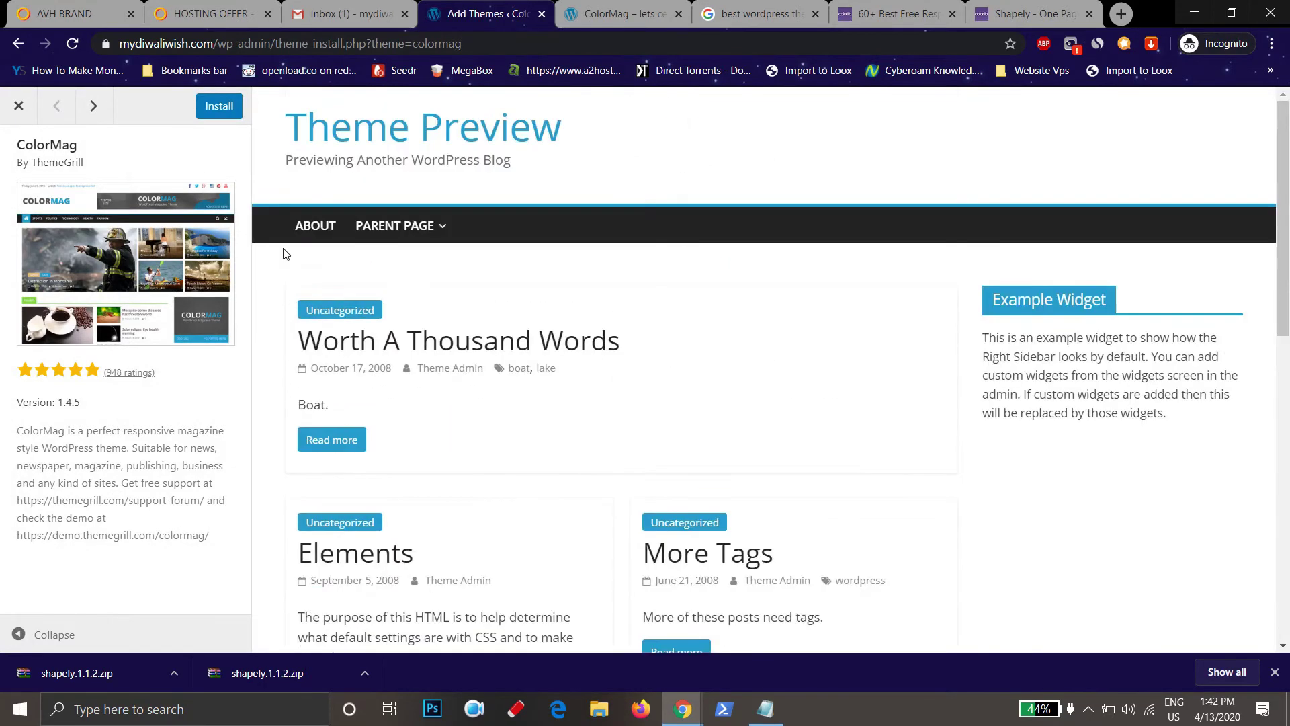
{"action": "left_click", "coordinate": [219, 106]}
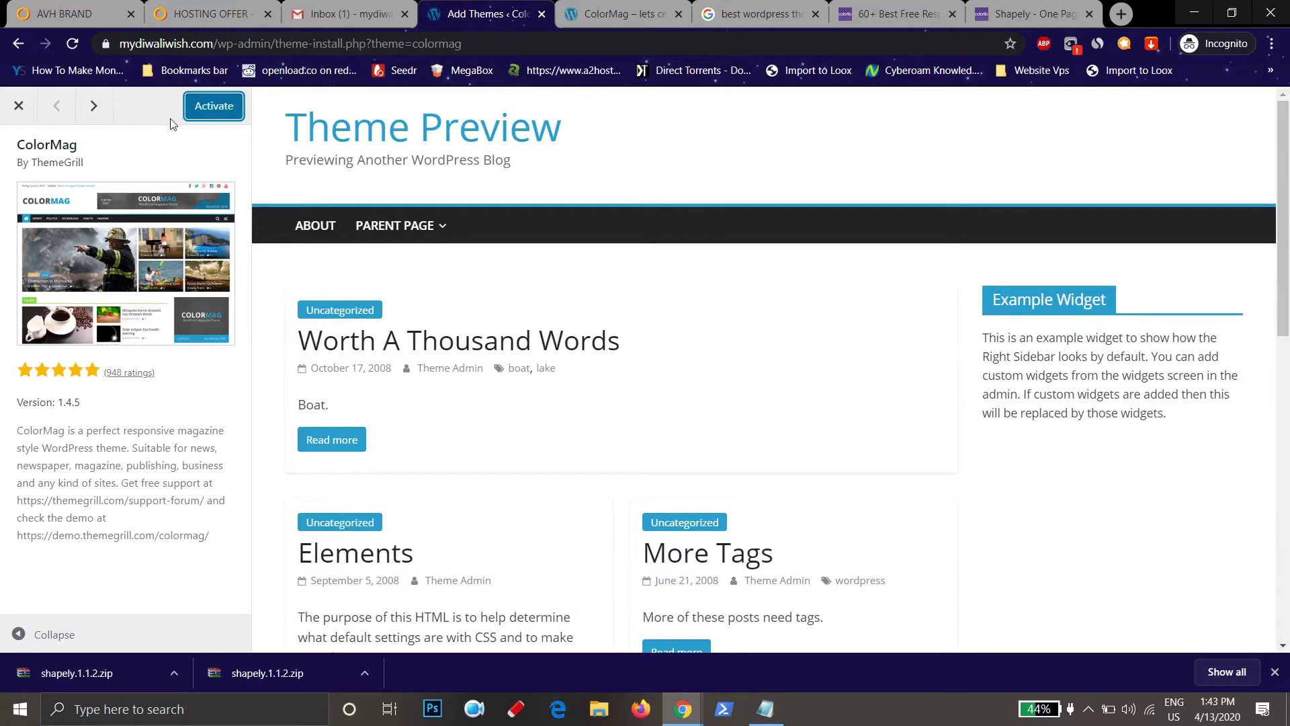
{"action": "left_click", "coordinate": [219, 112]}
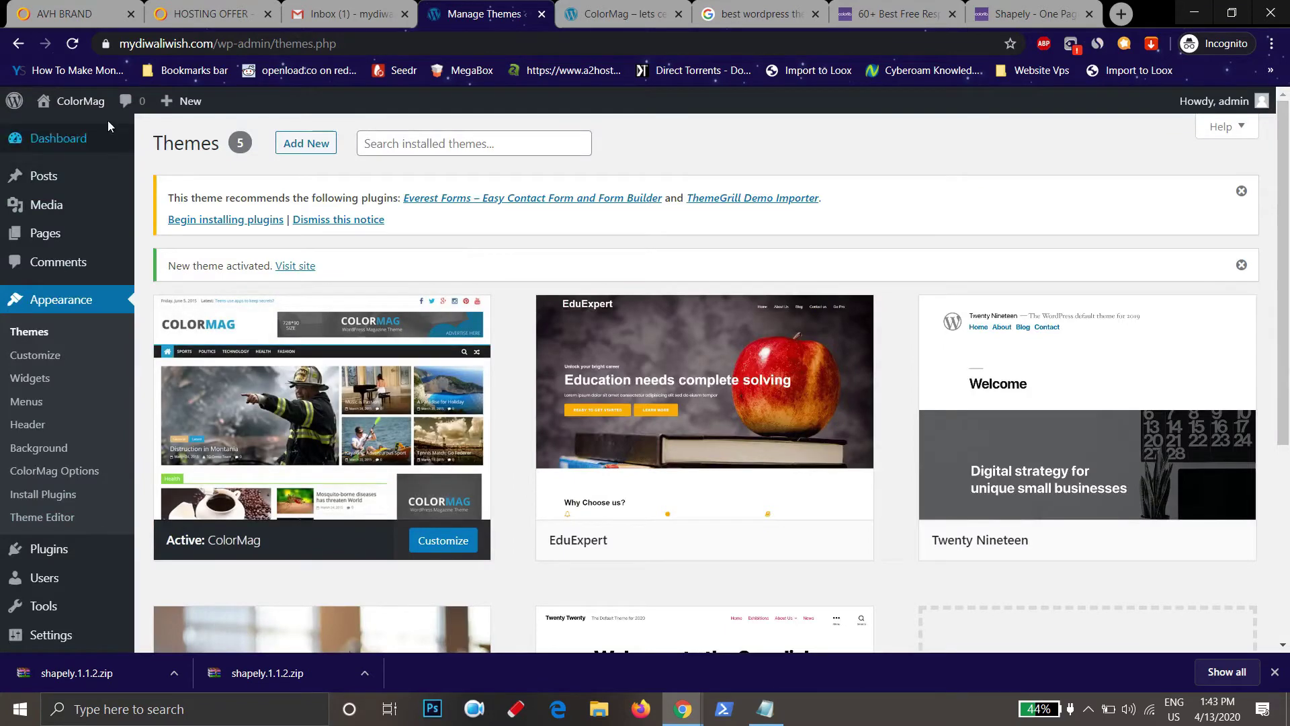
Open the live ColorMag site in a new tab and look it over
{"action": "mouse_move", "coordinate": [78, 101]}
{"action": "middle_click", "coordinate": [111, 133]}
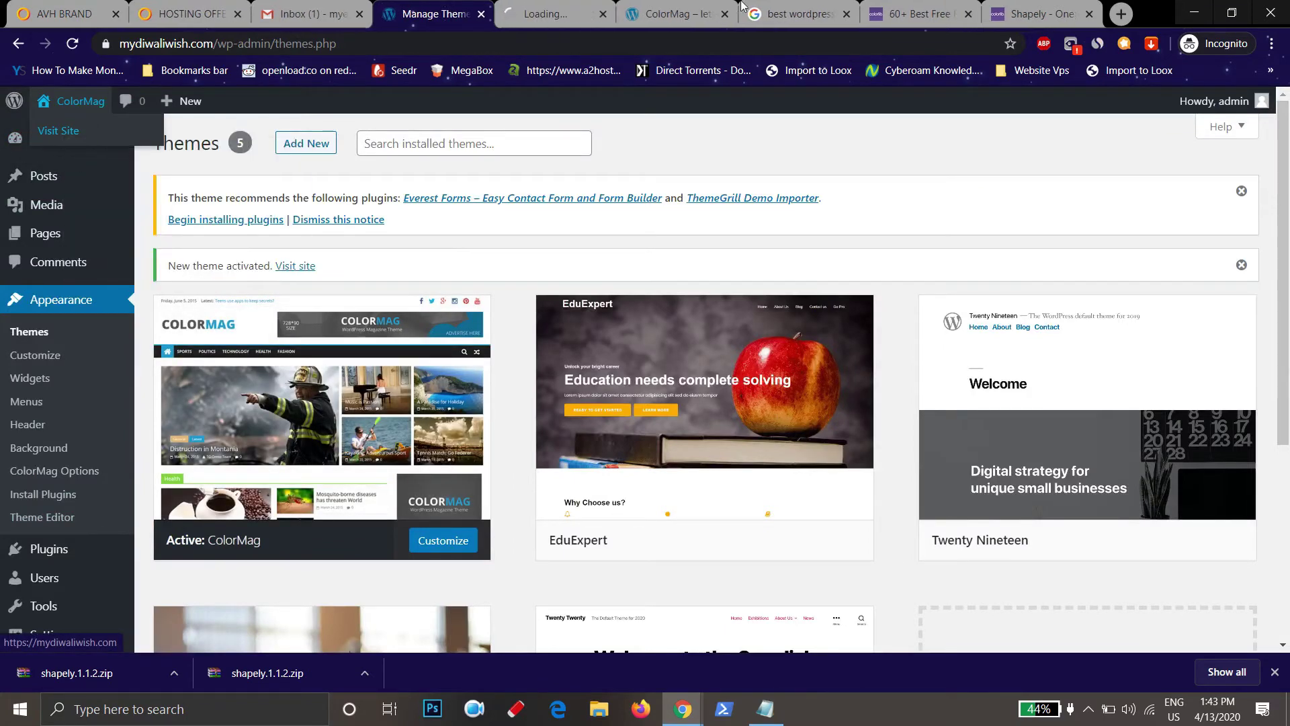
{"action": "left_click", "coordinate": [554, 13]}
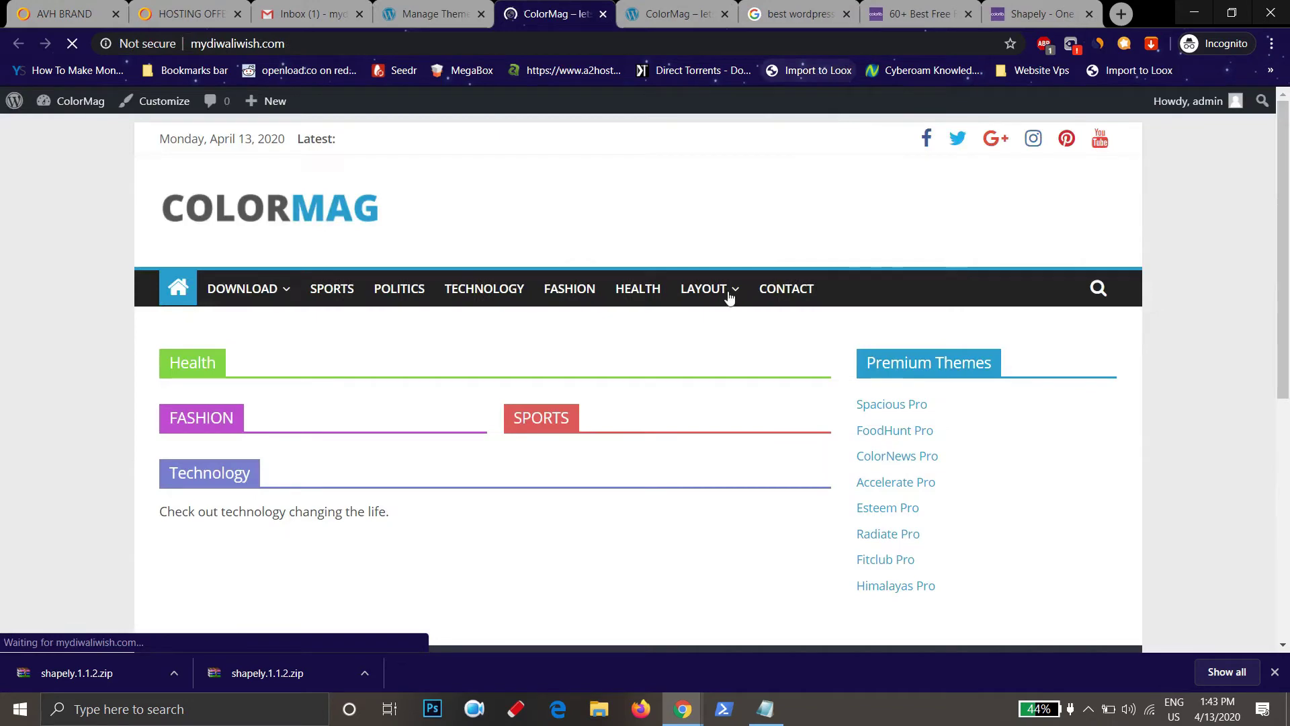
{"action": "scroll", "coordinate": [725, 437], "scroll_direction": "down", "scroll_amount": 4}
{"action": "scroll", "coordinate": [749, 473], "scroll_direction": "up", "scroll_amount": 2}
{"action": "scroll", "coordinate": [755, 478], "scroll_direction": "up", "scroll_amount": 2}
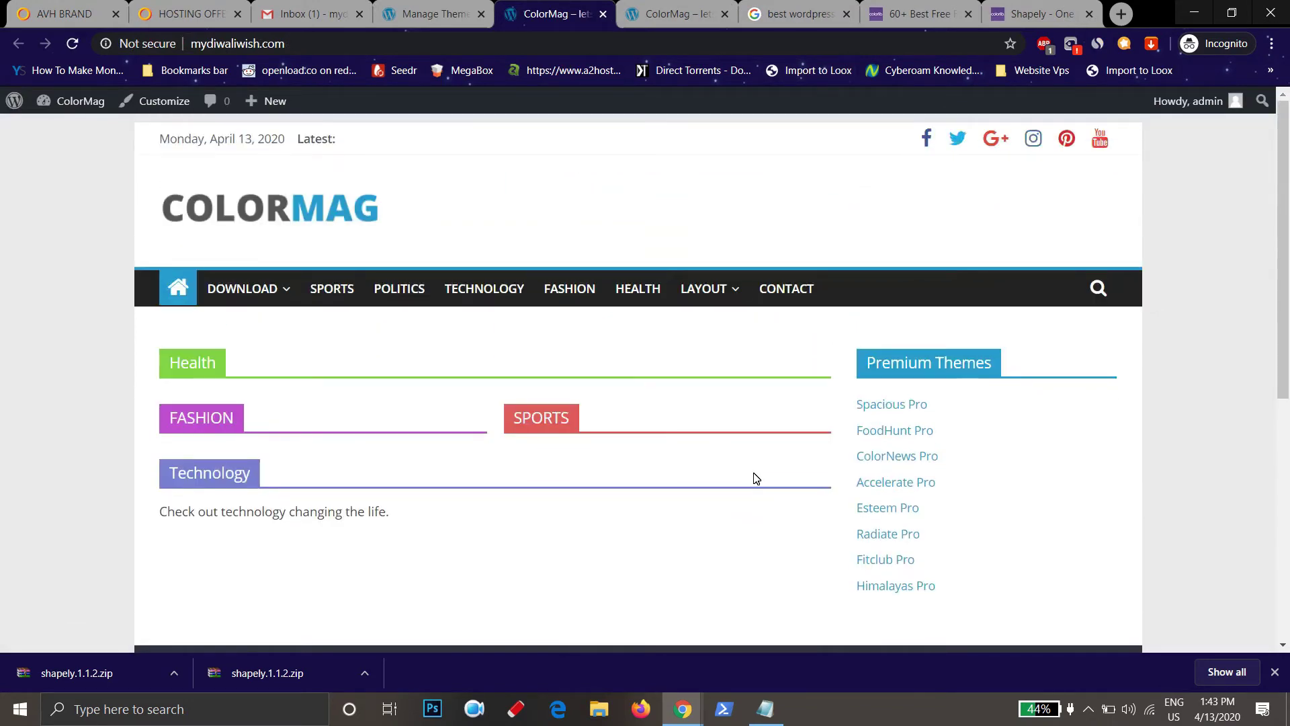
Close the theme search, free themes article and Shapely tabs, then go to the Dashboard
{"action": "left_click", "coordinate": [846, 14]}
{"action": "left_click", "coordinate": [847, 13]}
{"action": "left_click", "coordinate": [846, 14]}
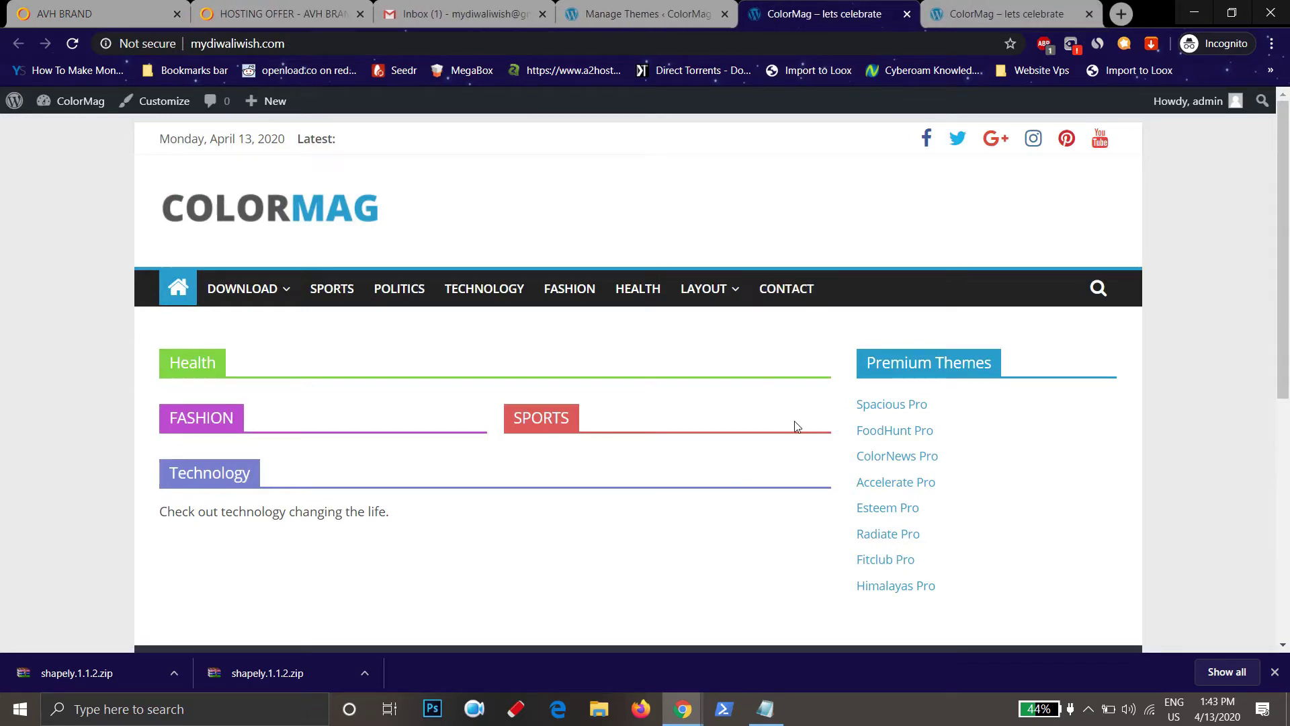
{"action": "left_click", "coordinate": [599, 6]}
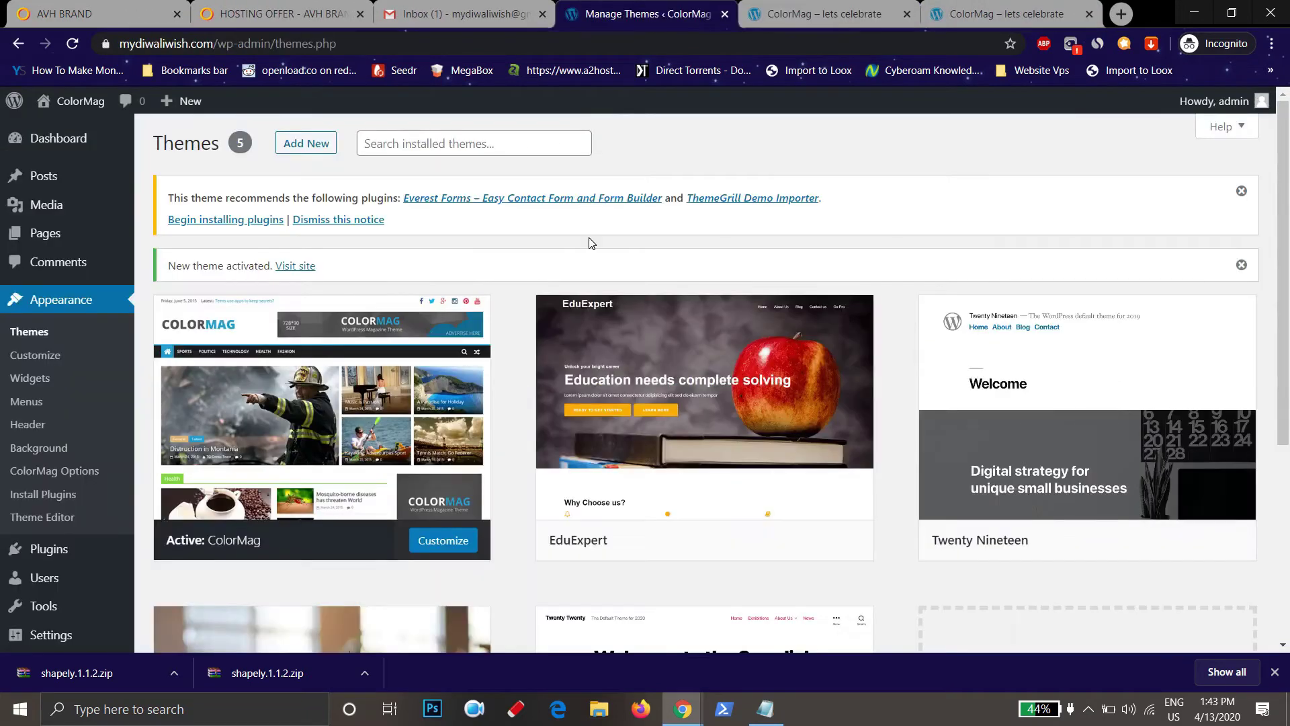
{"action": "left_click", "coordinate": [75, 138]}
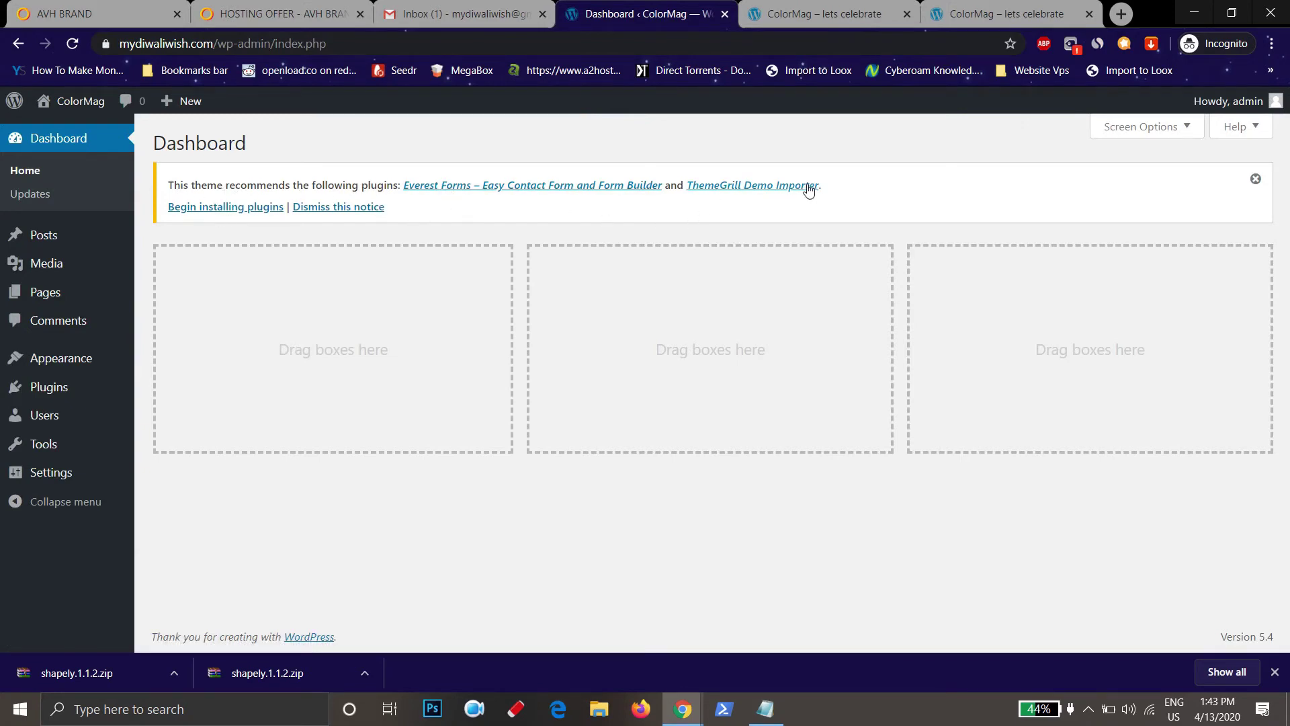
Bulk-install the recommended Everest Forms and ThemeGrill Demo Importer plugins
{"action": "left_click", "coordinate": [243, 209]}
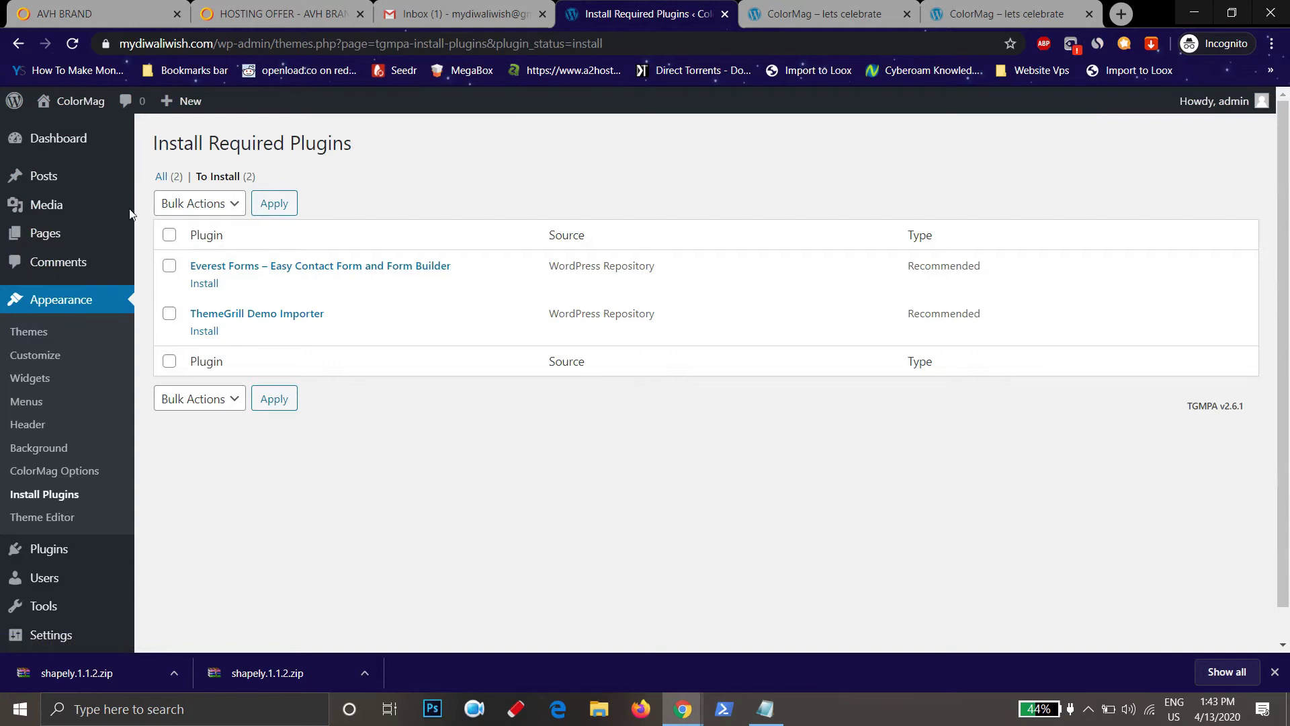
{"action": "left_click", "coordinate": [172, 237]}
{"action": "left_click", "coordinate": [227, 206]}
{"action": "left_click", "coordinate": [203, 249]}
{"action": "left_click", "coordinate": [271, 213]}
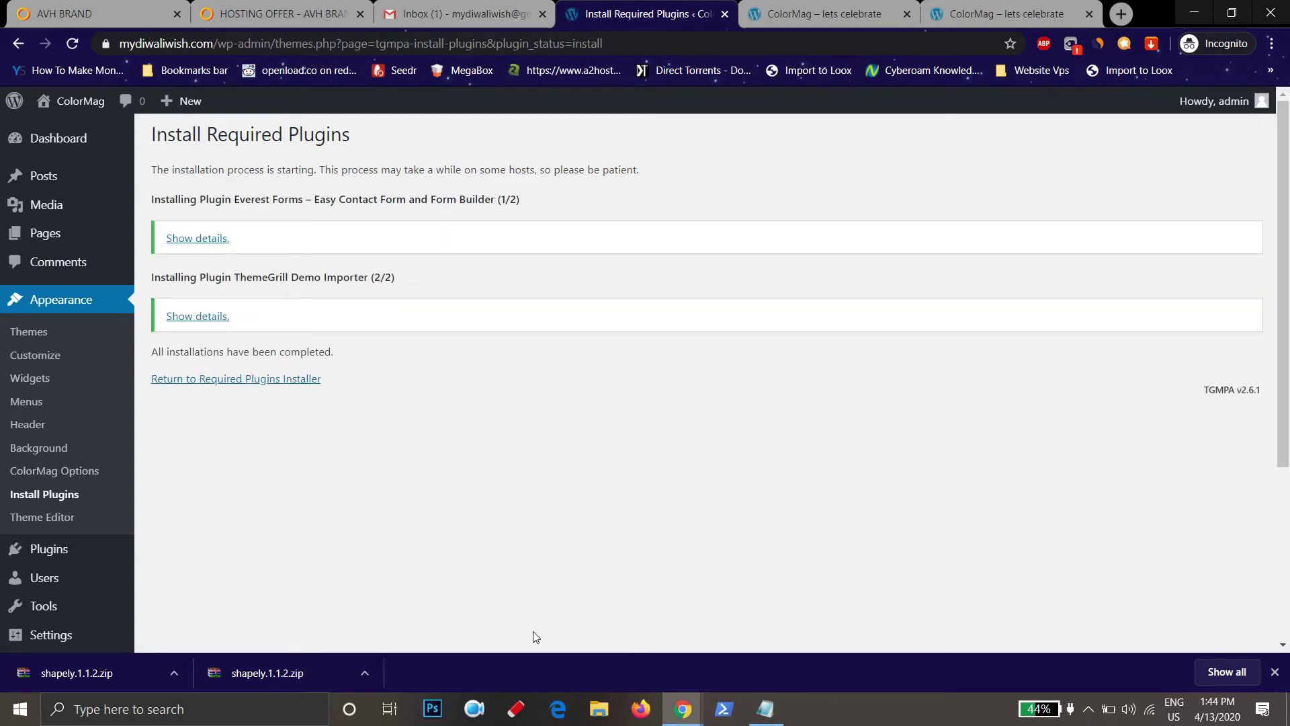
Bulk-activate both plugins on the Plugins page, then open the Demo Importer
{"action": "left_click", "coordinate": [50, 549]}
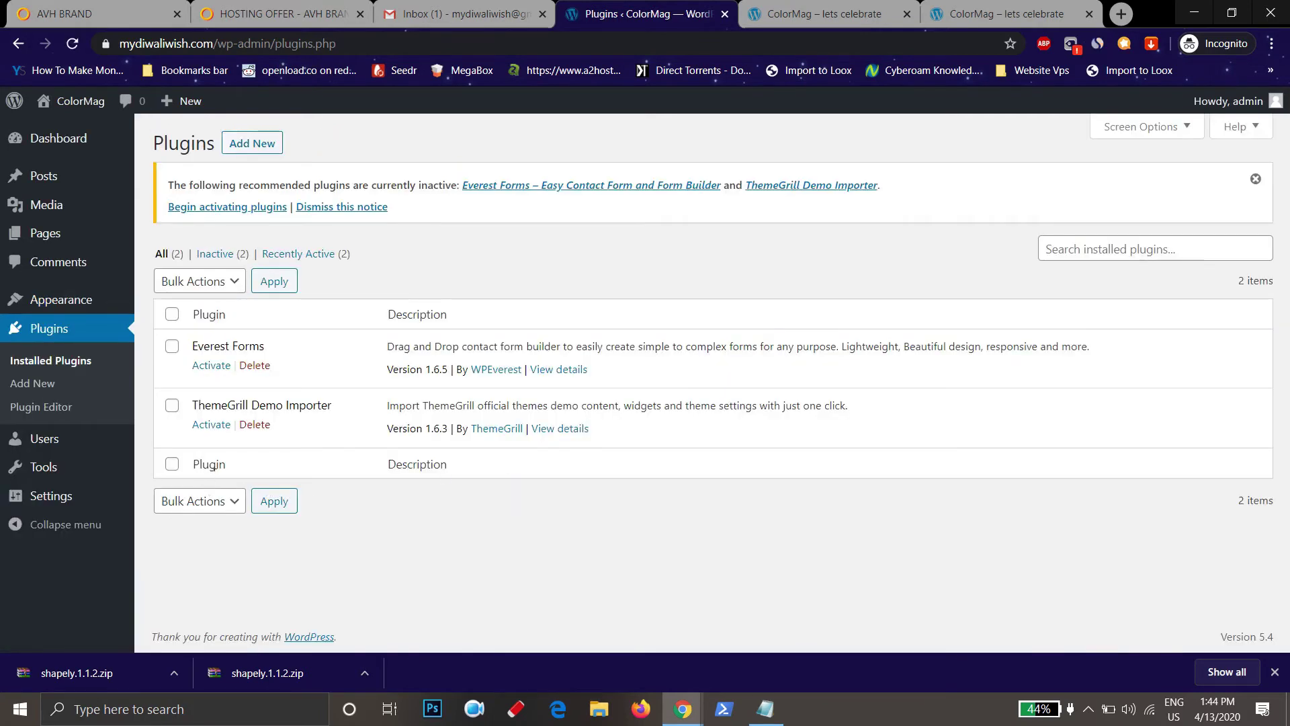
{"action": "left_click", "coordinate": [173, 314]}
{"action": "left_click", "coordinate": [208, 281]}
{"action": "left_click", "coordinate": [200, 319]}
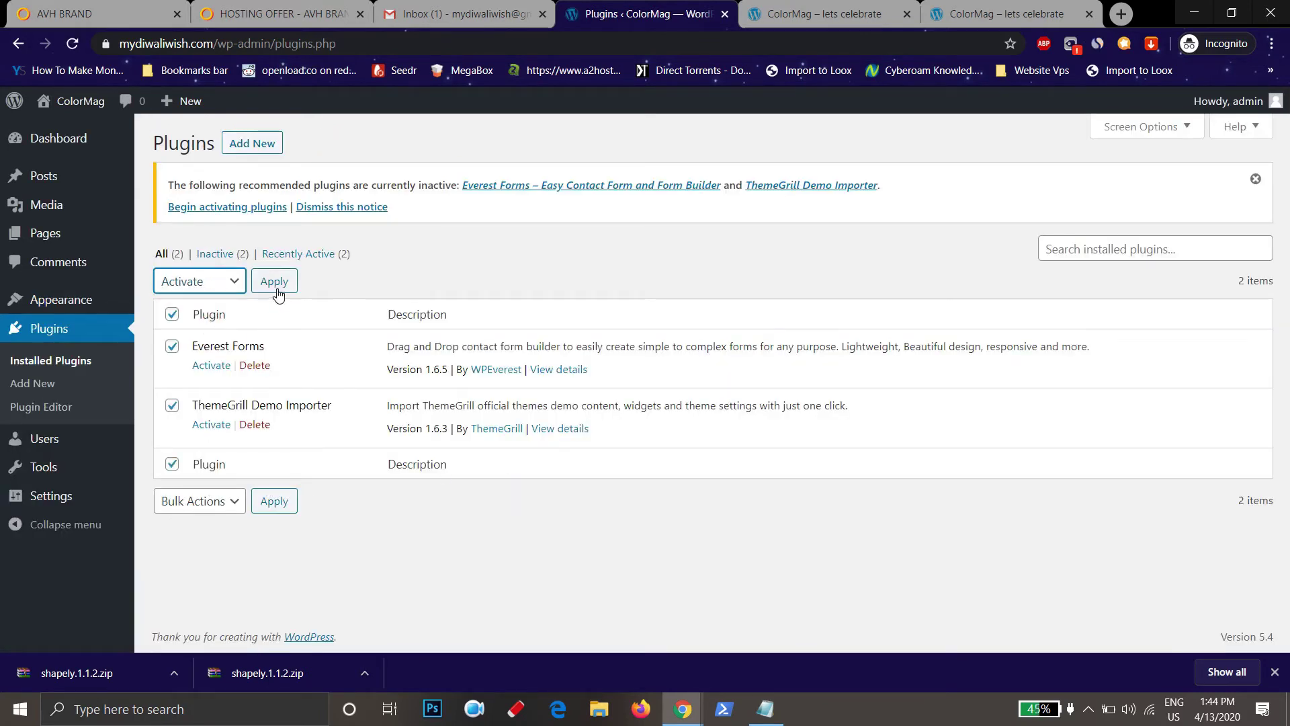
{"action": "left_click", "coordinate": [274, 281]}
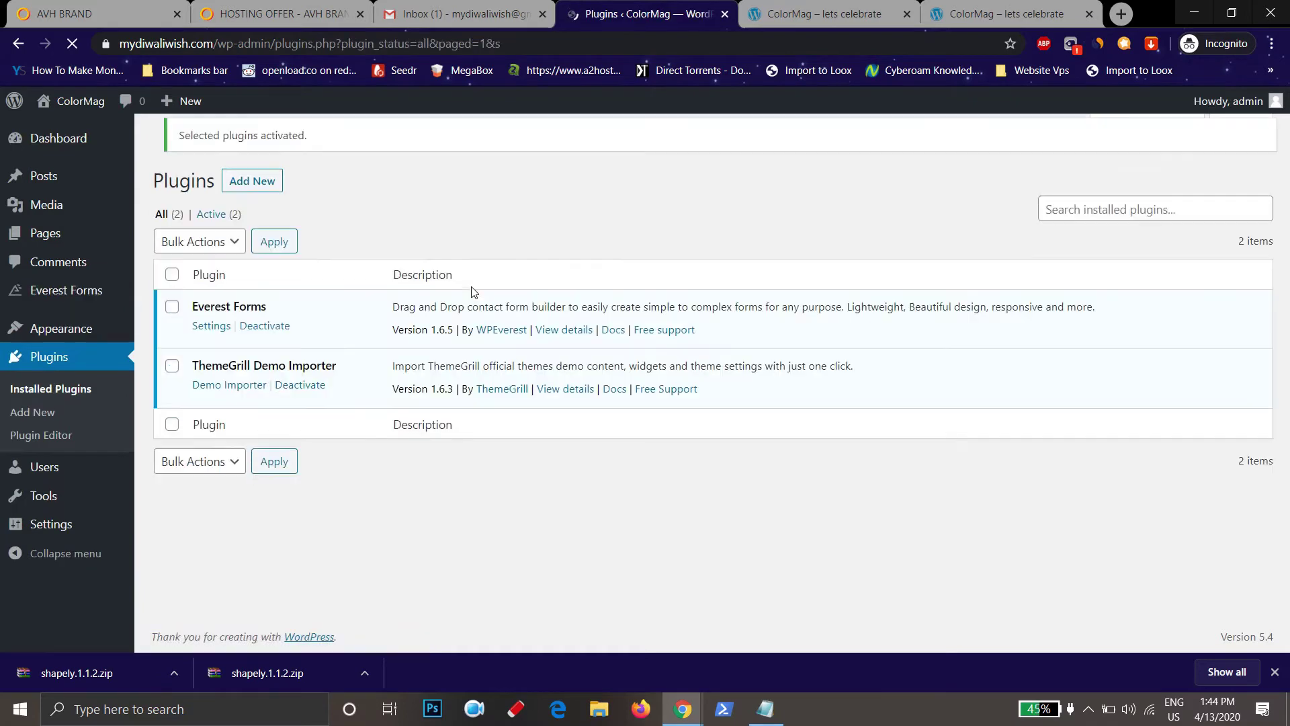
{"action": "left_click", "coordinate": [230, 398]}
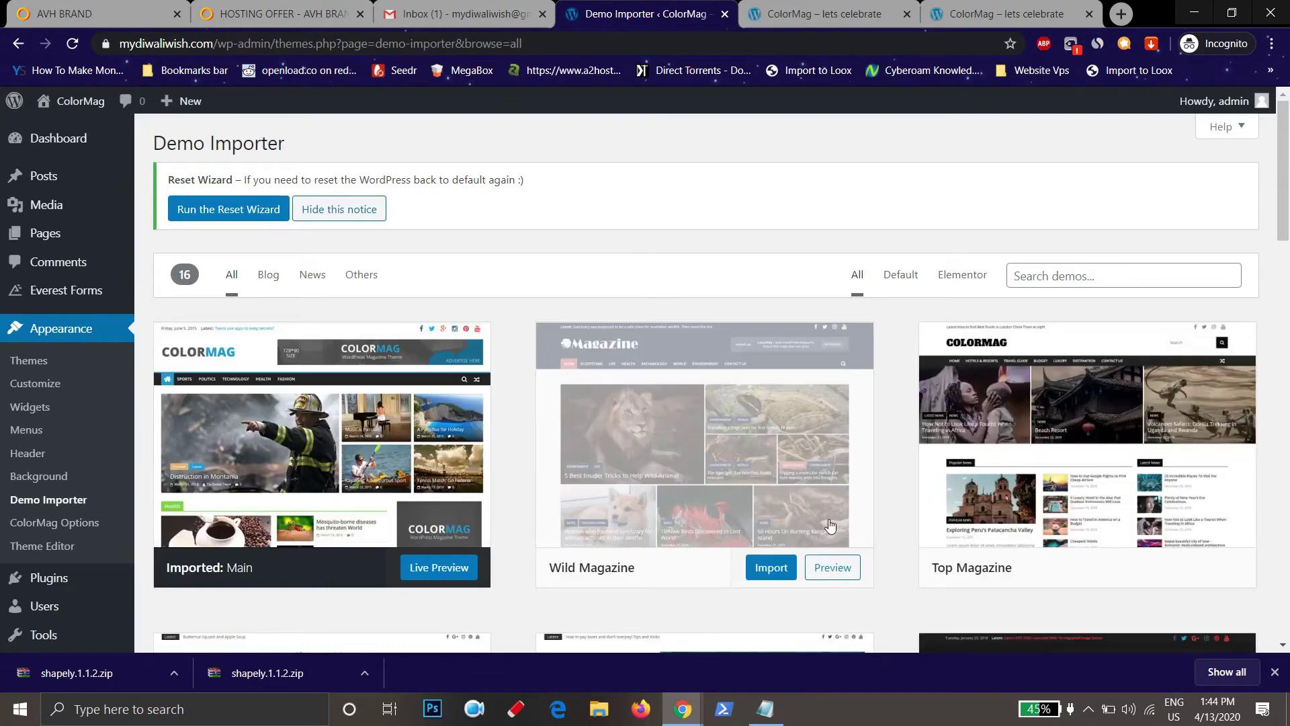
Find the Dark demo in the Demo Importer, import it and confirm
{"action": "scroll", "coordinate": [807, 471], "scroll_direction": "down", "scroll_amount": 1}
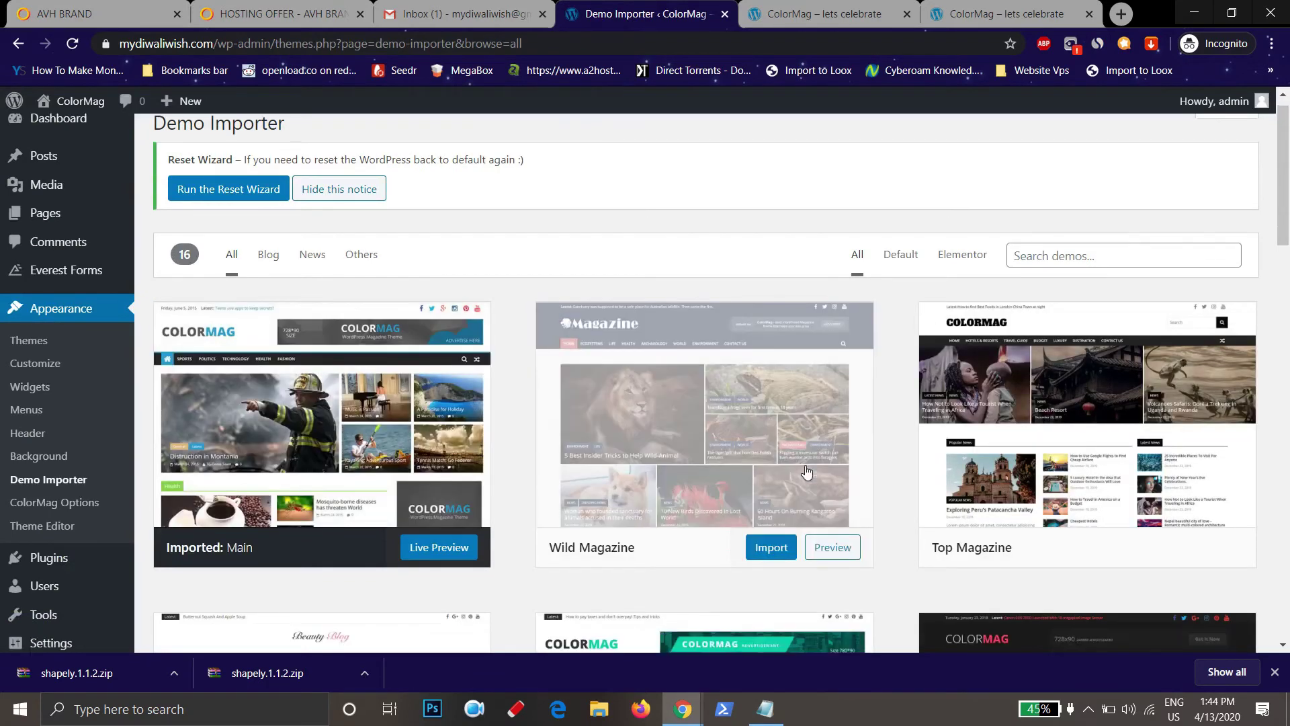
{"action": "scroll", "coordinate": [564, 437], "scroll_direction": "down", "scroll_amount": 2}
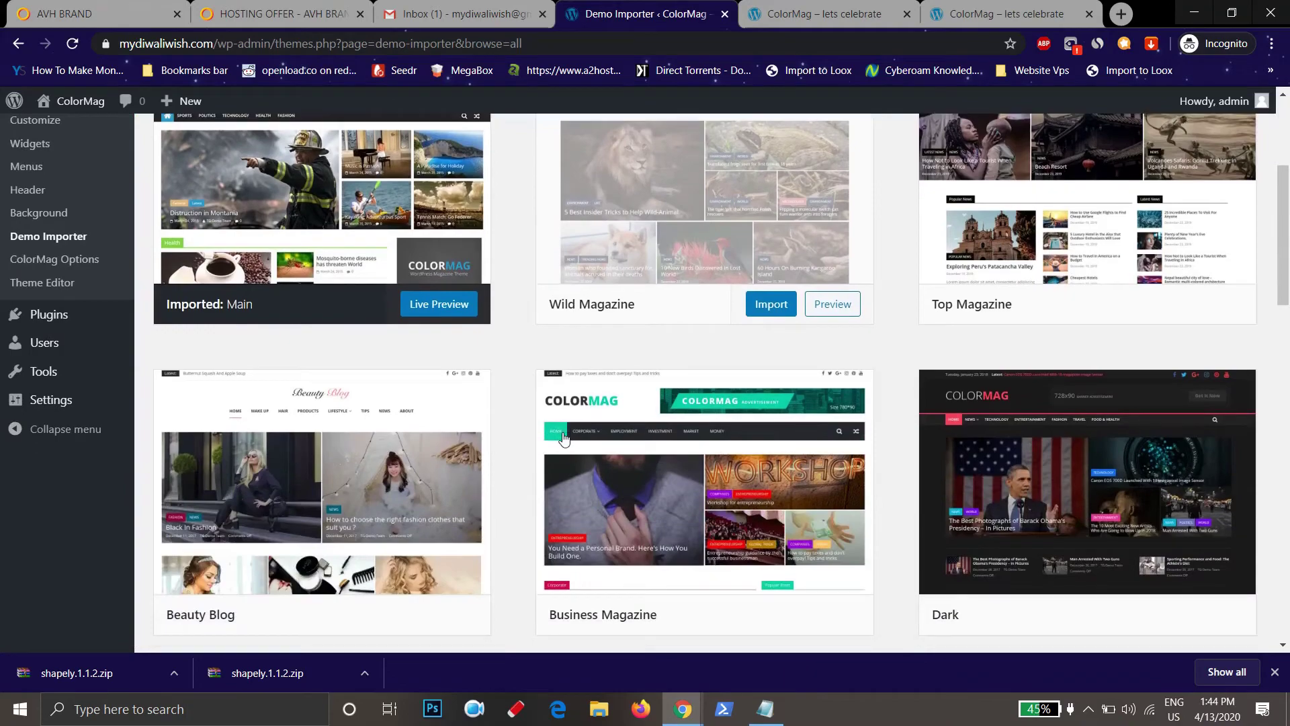
{"action": "scroll", "coordinate": [564, 437], "scroll_direction": "down", "scroll_amount": 3}
{"action": "scroll", "coordinate": [655, 504], "scroll_direction": "up", "scroll_amount": 1}
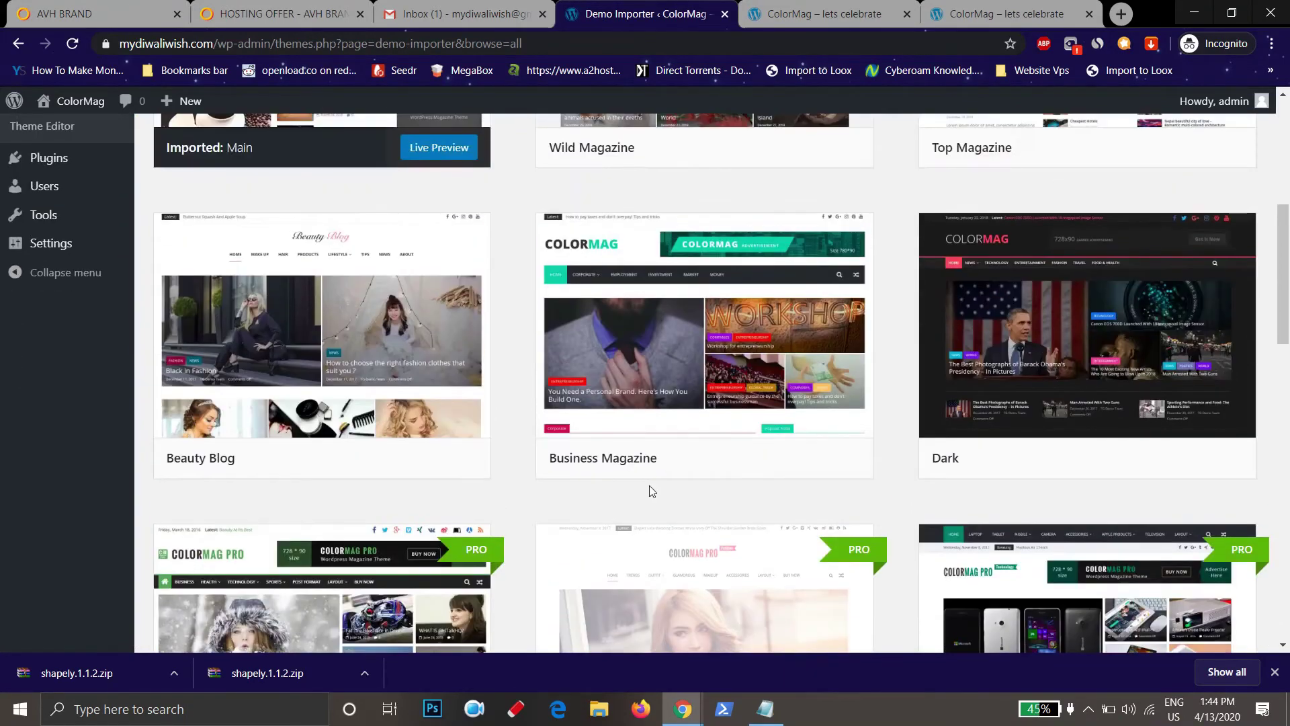
{"action": "scroll", "coordinate": [650, 491], "scroll_direction": "up", "scroll_amount": 5}
{"action": "scroll", "coordinate": [654, 483], "scroll_direction": "down", "scroll_amount": 3}
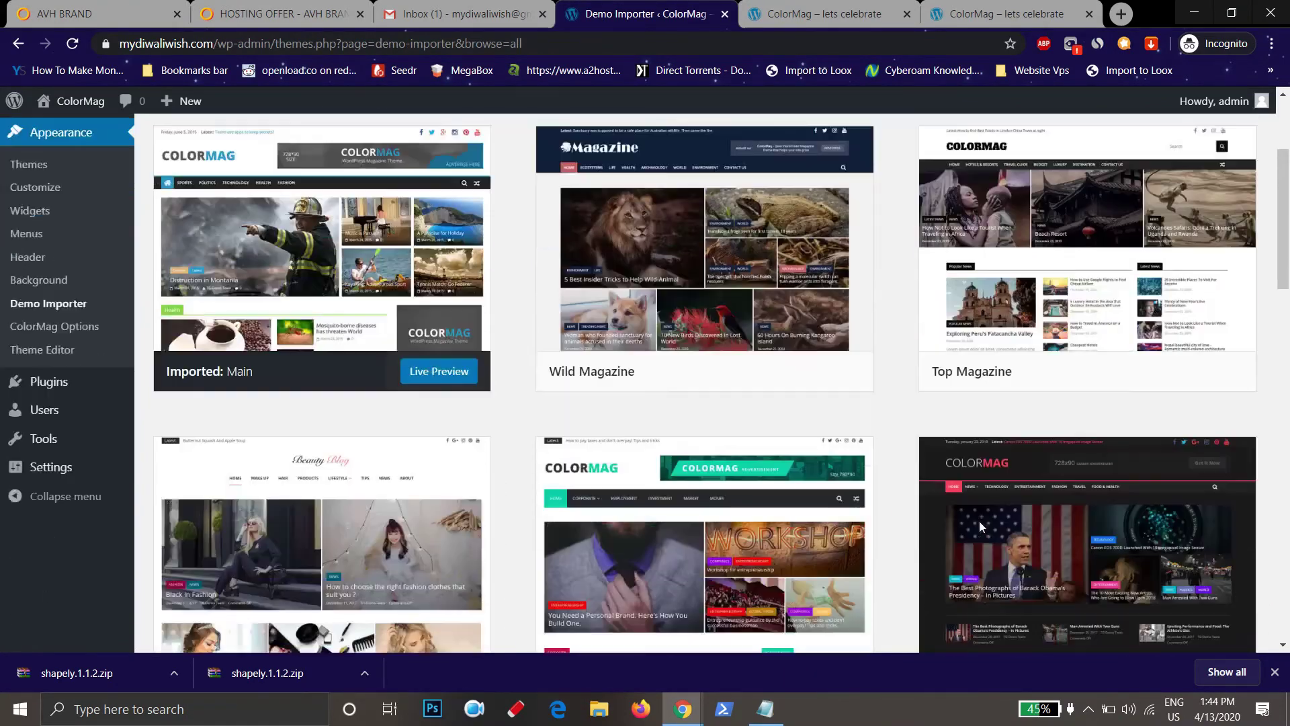
{"action": "scroll", "coordinate": [978, 520], "scroll_direction": "down", "scroll_amount": 3}
{"action": "left_click", "coordinate": [1151, 455]}
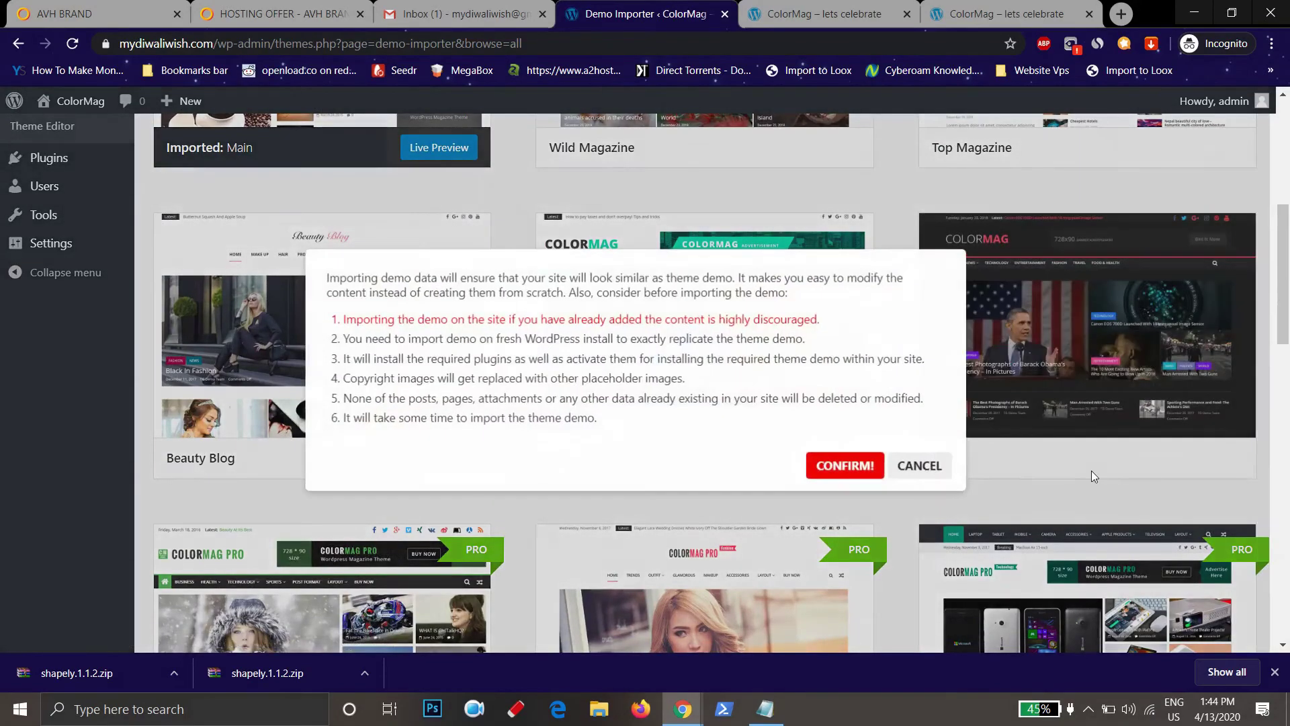
{"action": "left_click", "coordinate": [858, 472]}
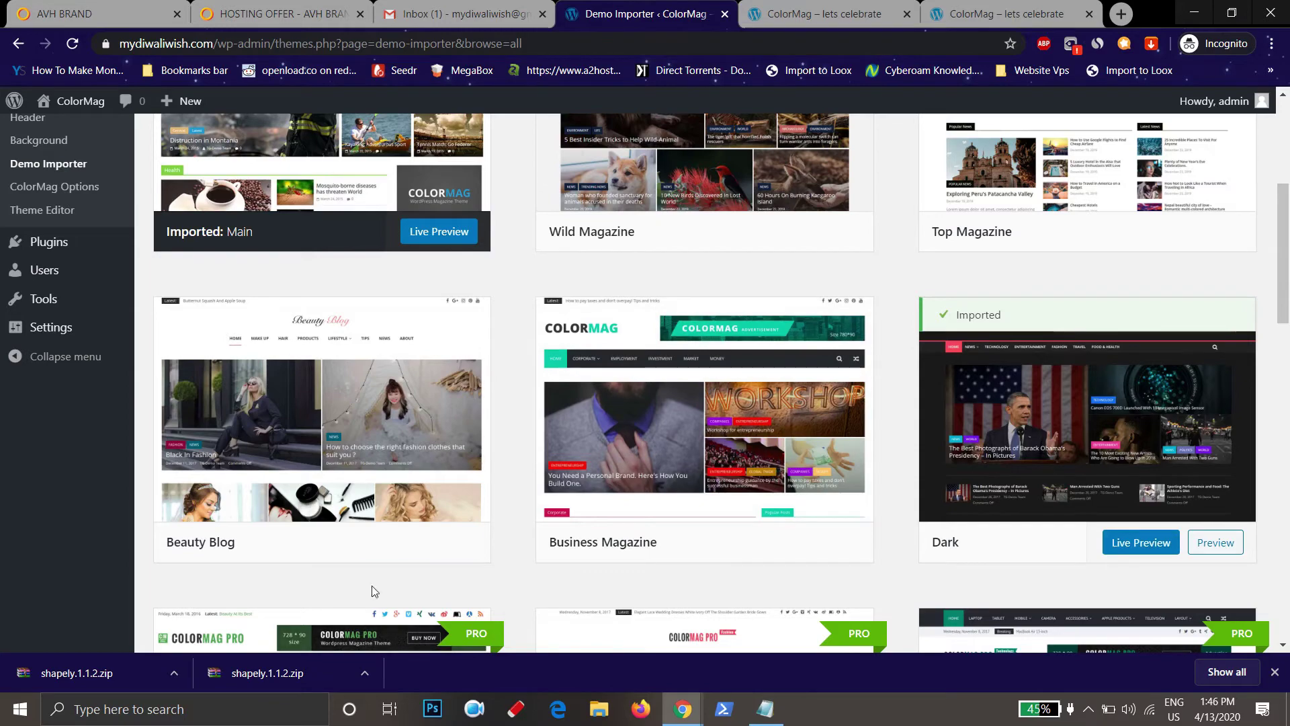
{"action": "mouse_move", "coordinate": [63, 115]}
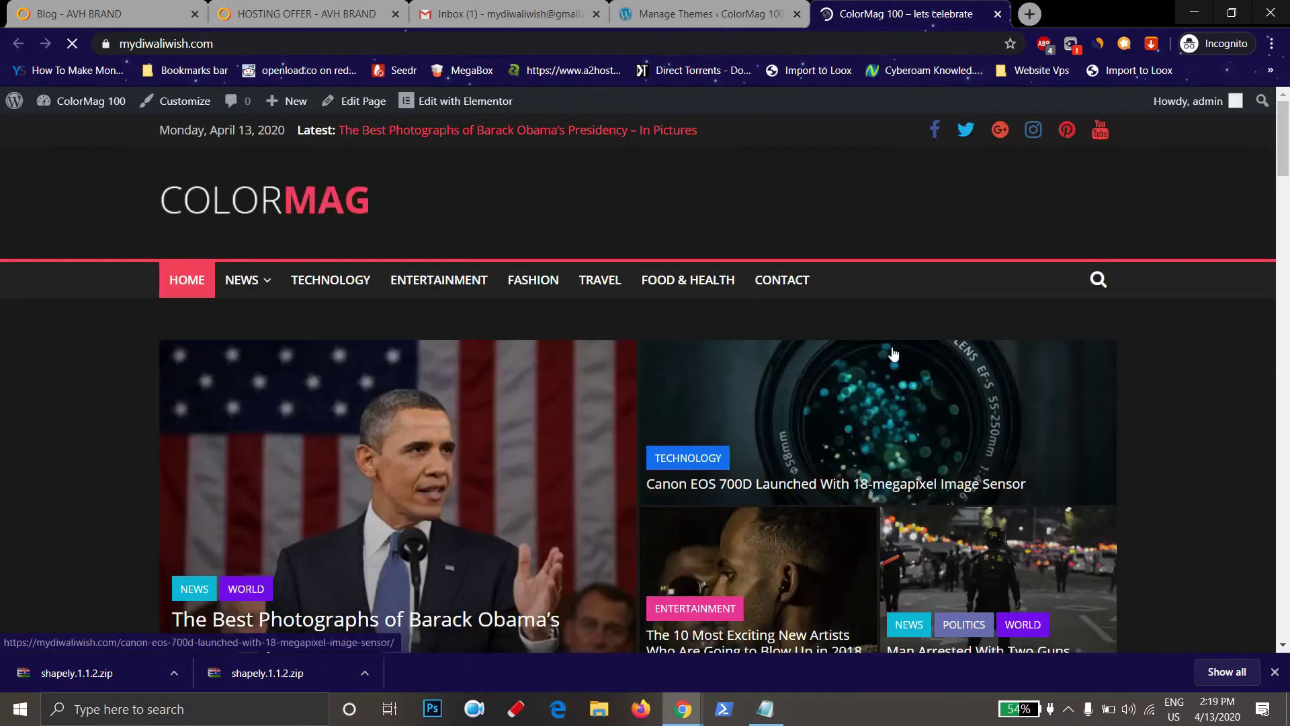
Scroll over the dark-styled front page, then switch back to the Manage Themes tab
{"action": "scroll", "coordinate": [954, 509], "scroll_direction": "down", "scroll_amount": 14}
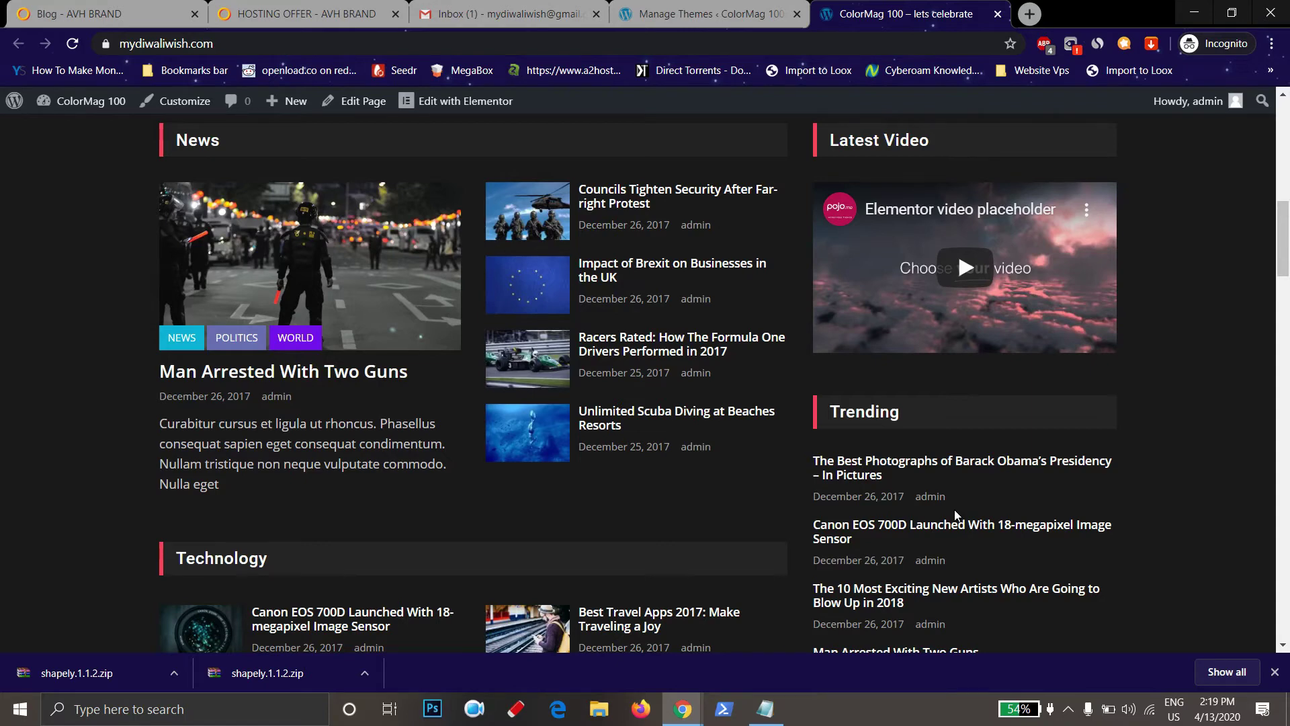
{"action": "scroll", "coordinate": [956, 515], "scroll_direction": "up", "scroll_amount": 10}
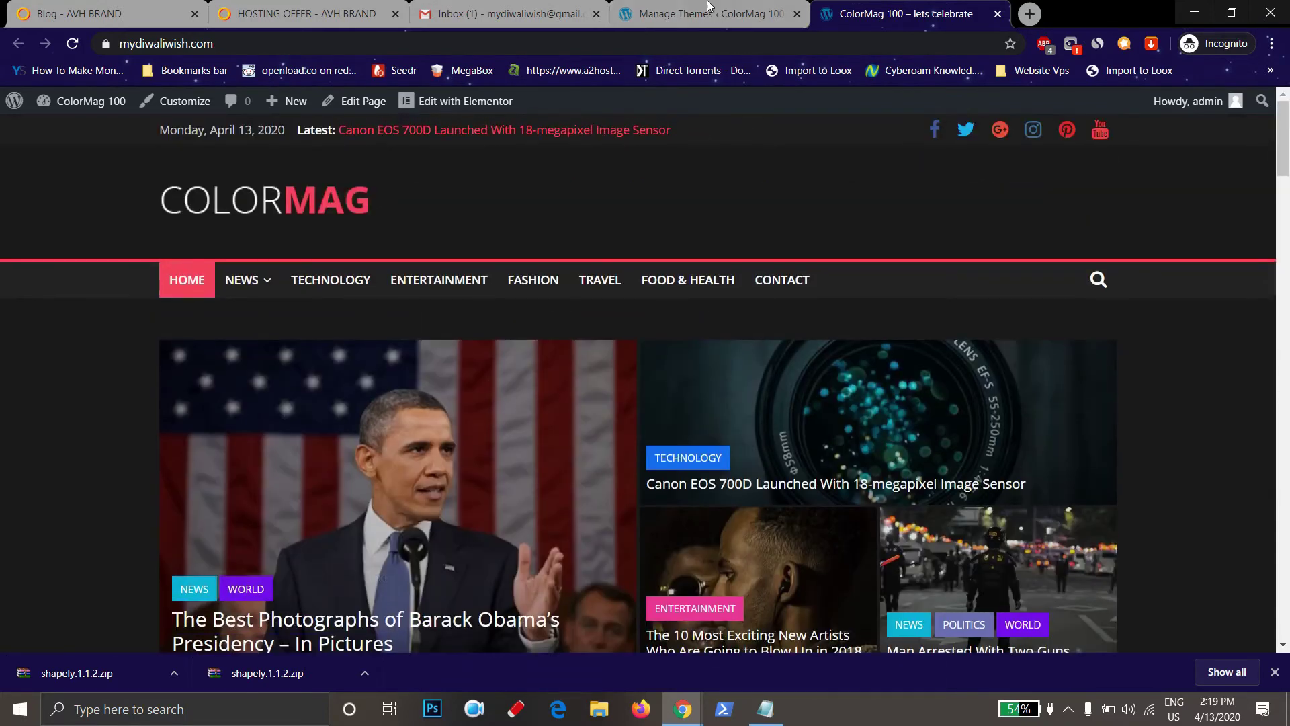
{"action": "left_click", "coordinate": [708, 6]}
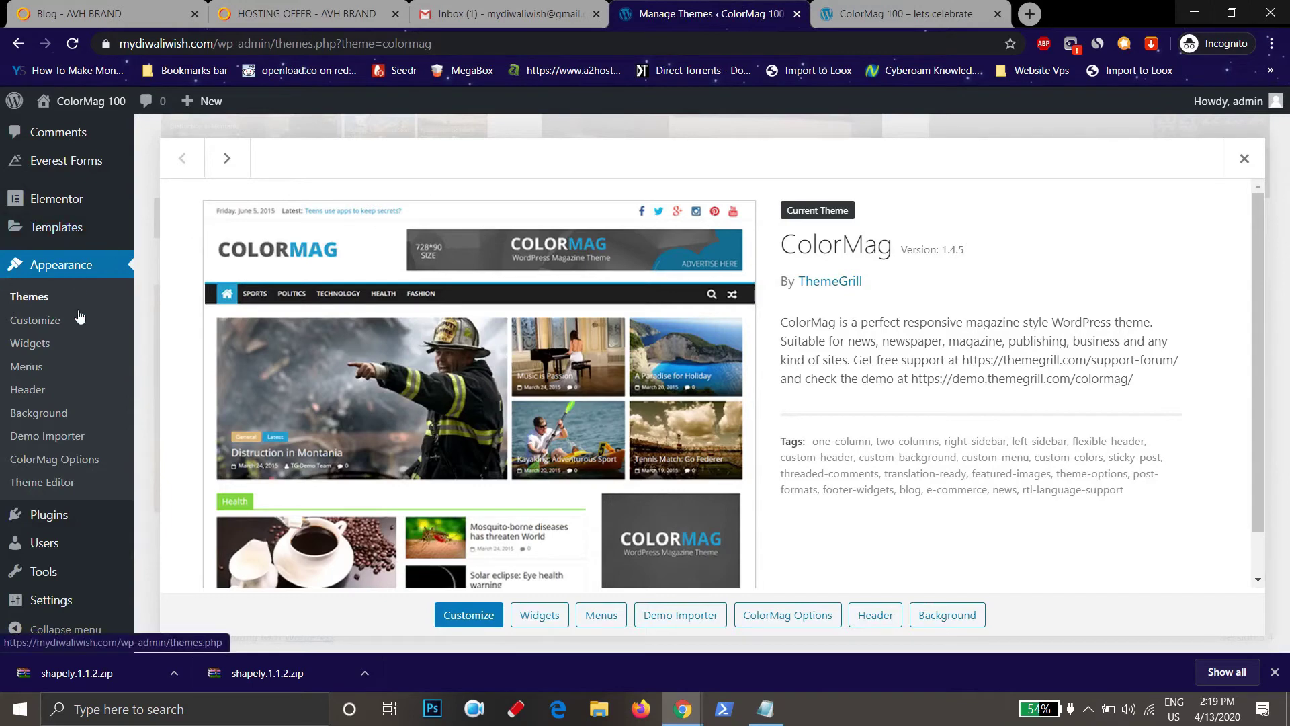
Open the Customizer for ColorMag 100 and scroll through its live site preview
{"action": "left_click", "coordinate": [45, 327]}
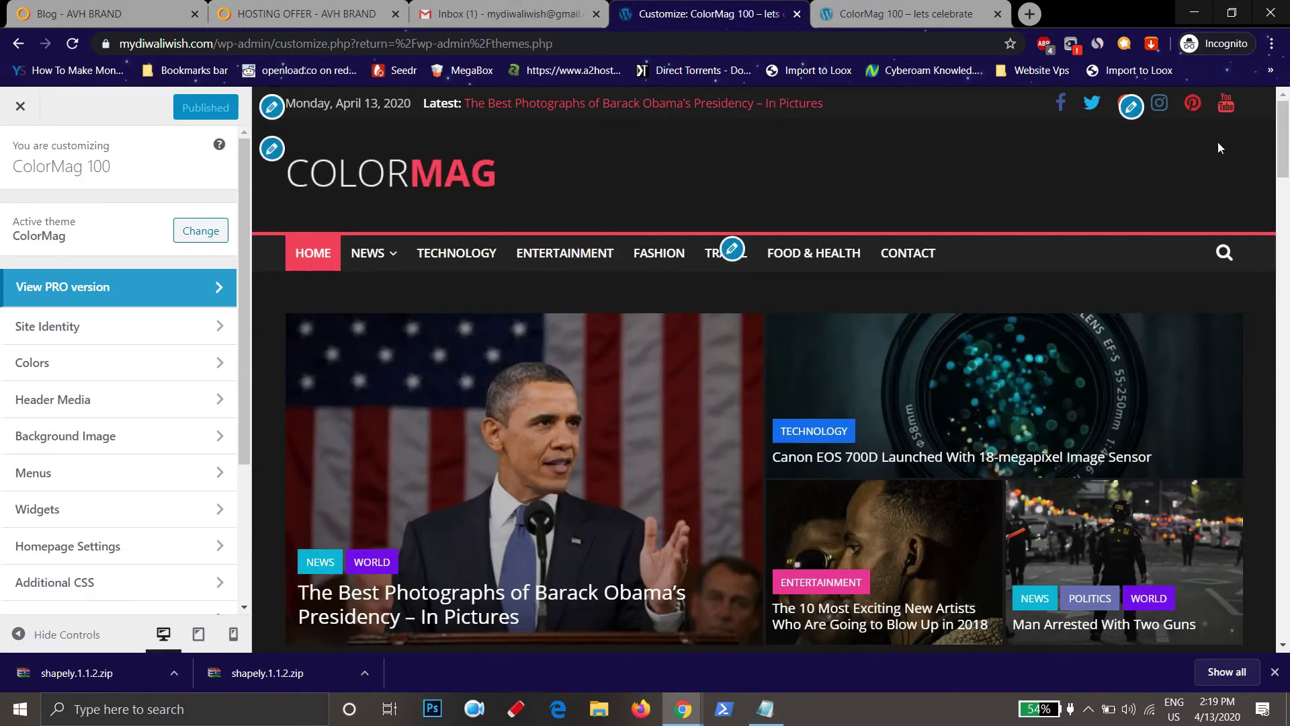
{"action": "mouse_move", "coordinate": [361, 273]}
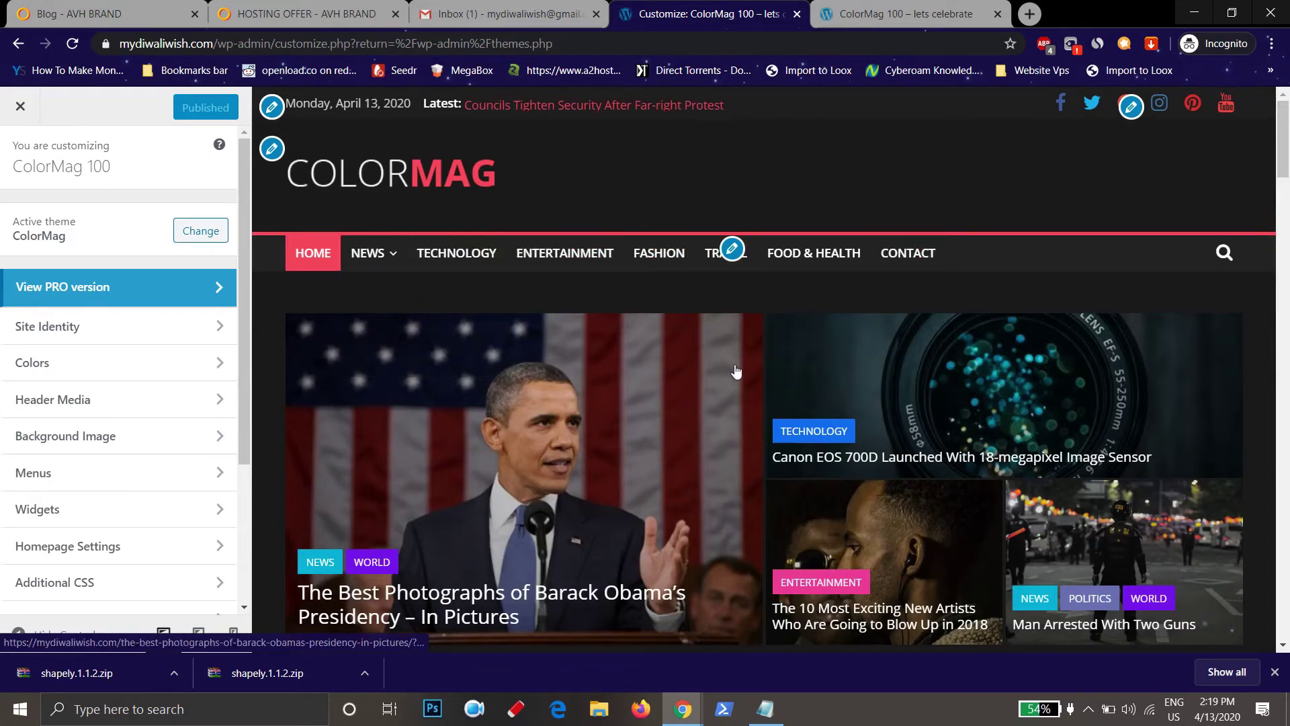
{"action": "scroll", "coordinate": [735, 371], "scroll_direction": "down", "scroll_amount": 3}
{"action": "scroll", "coordinate": [736, 370], "scroll_direction": "down", "scroll_amount": 15}
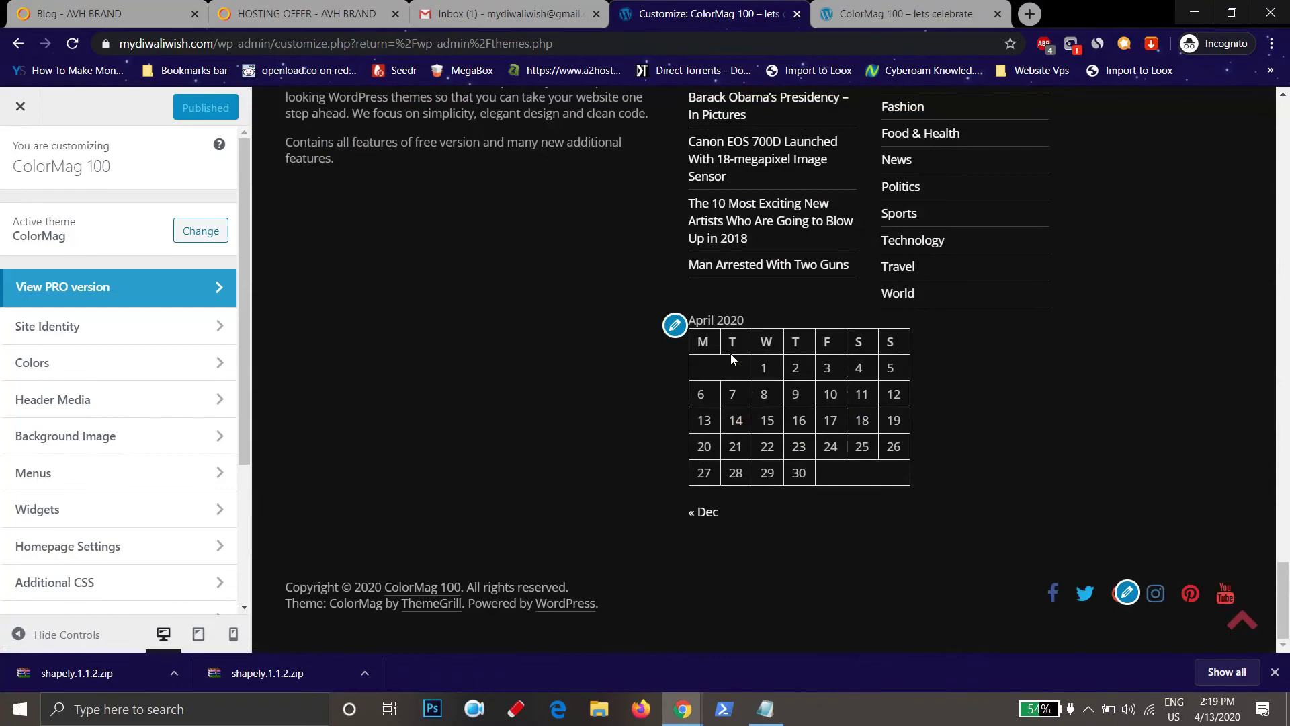
{"action": "scroll", "coordinate": [731, 357], "scroll_direction": "up", "scroll_amount": 5}
{"action": "scroll", "coordinate": [980, 511], "scroll_direction": "down", "scroll_amount": 3}
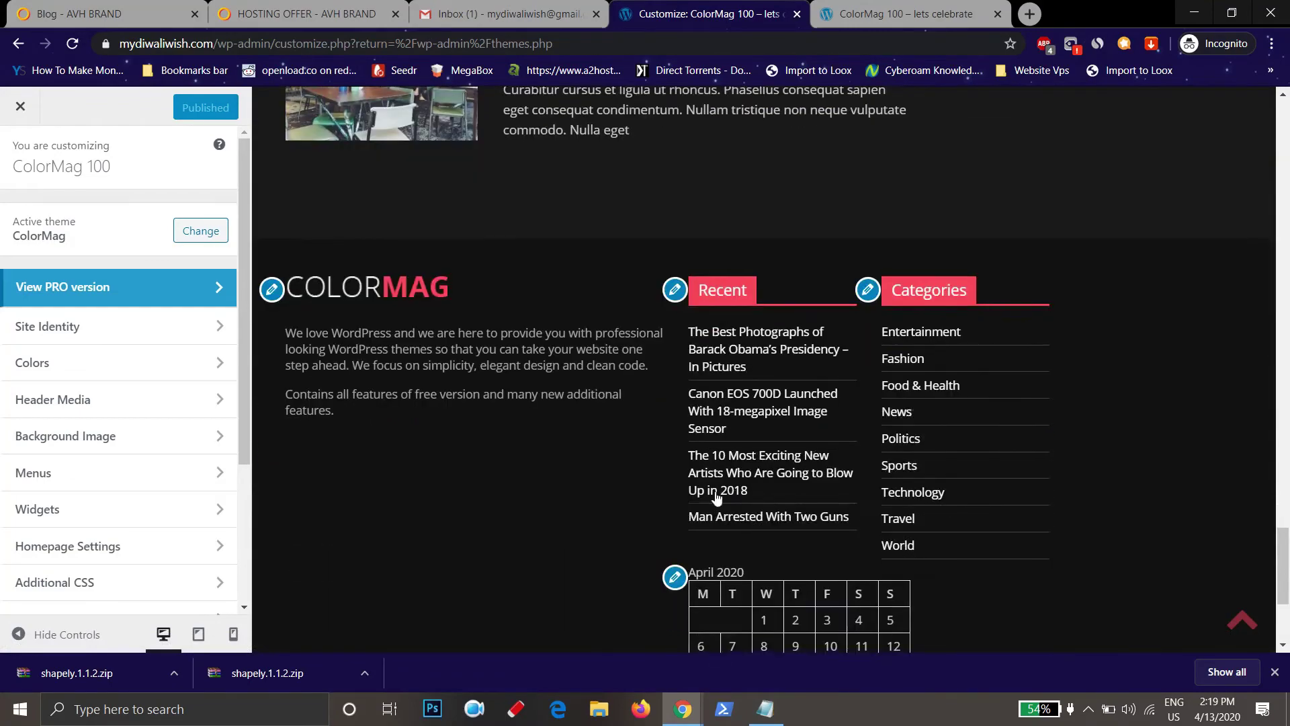
{"action": "scroll", "coordinate": [971, 411], "scroll_direction": "up", "scroll_amount": 10}
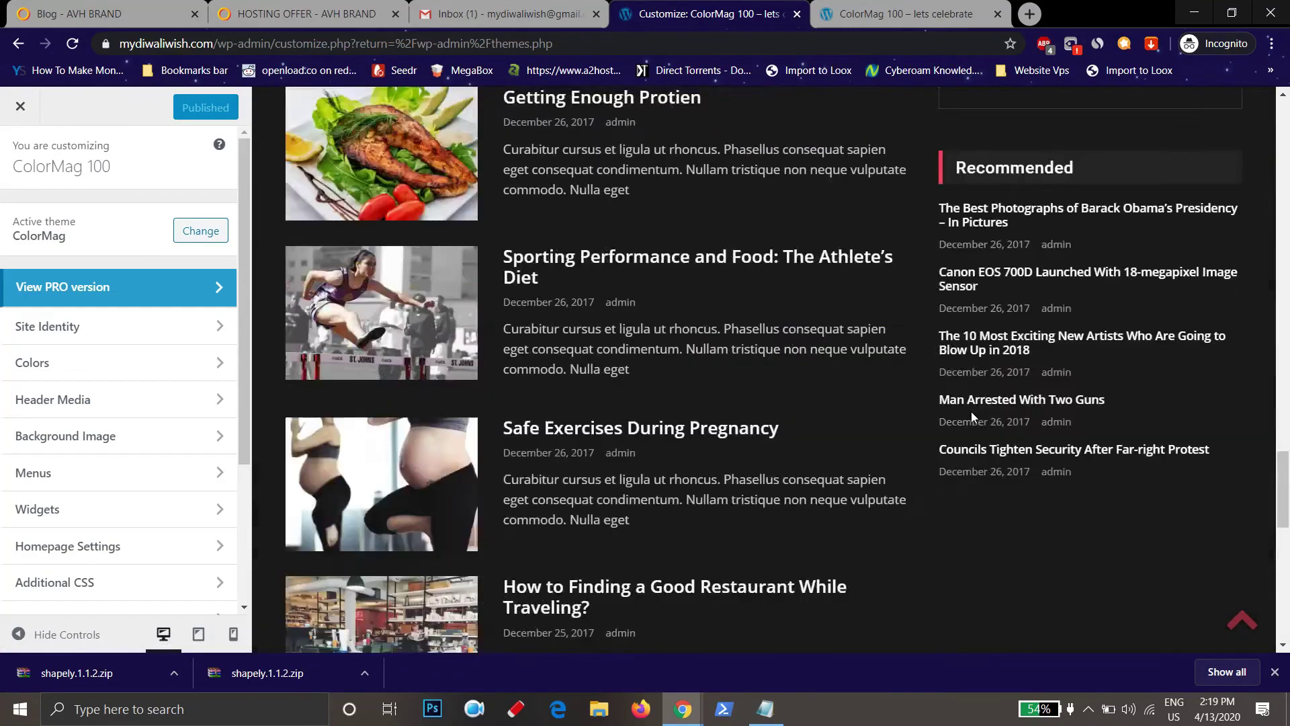
Open the 'Social Media is Changing the Beauty Industry' post in the preview and scroll through it
{"action": "left_click", "coordinate": [426, 509]}
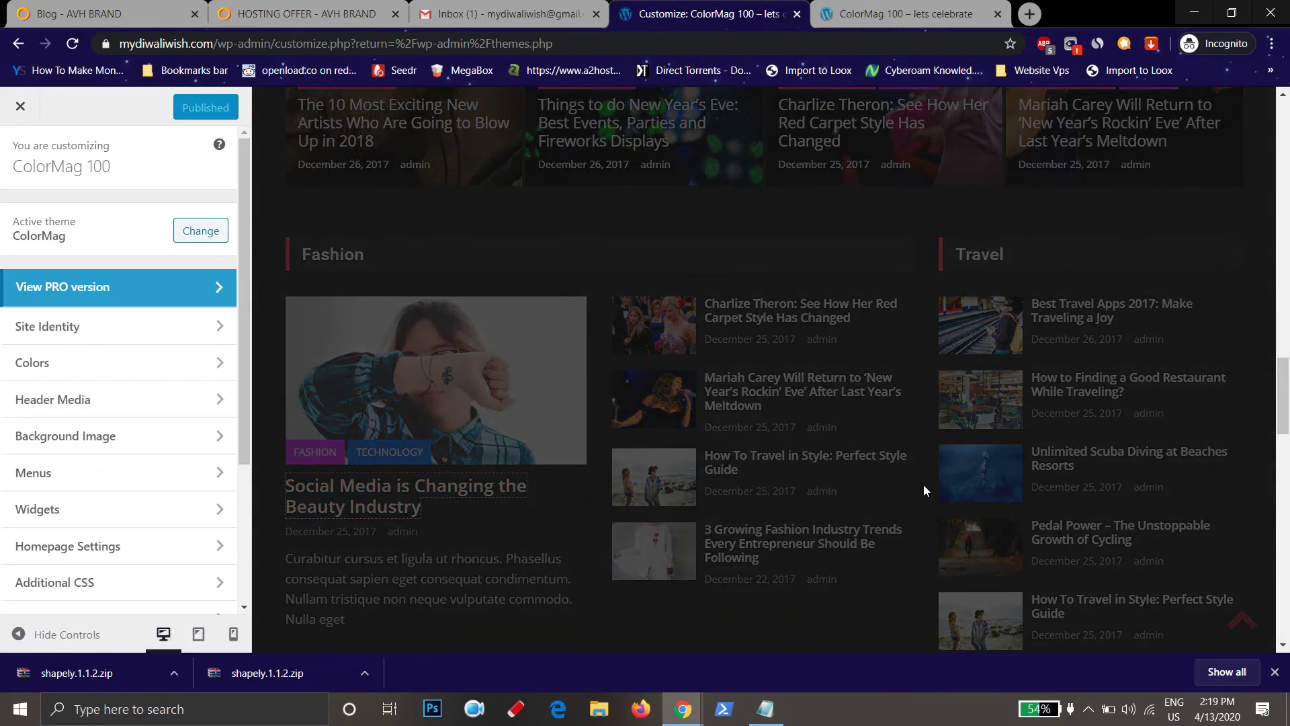
{"action": "scroll", "coordinate": [1126, 343], "scroll_direction": "down", "scroll_amount": 8}
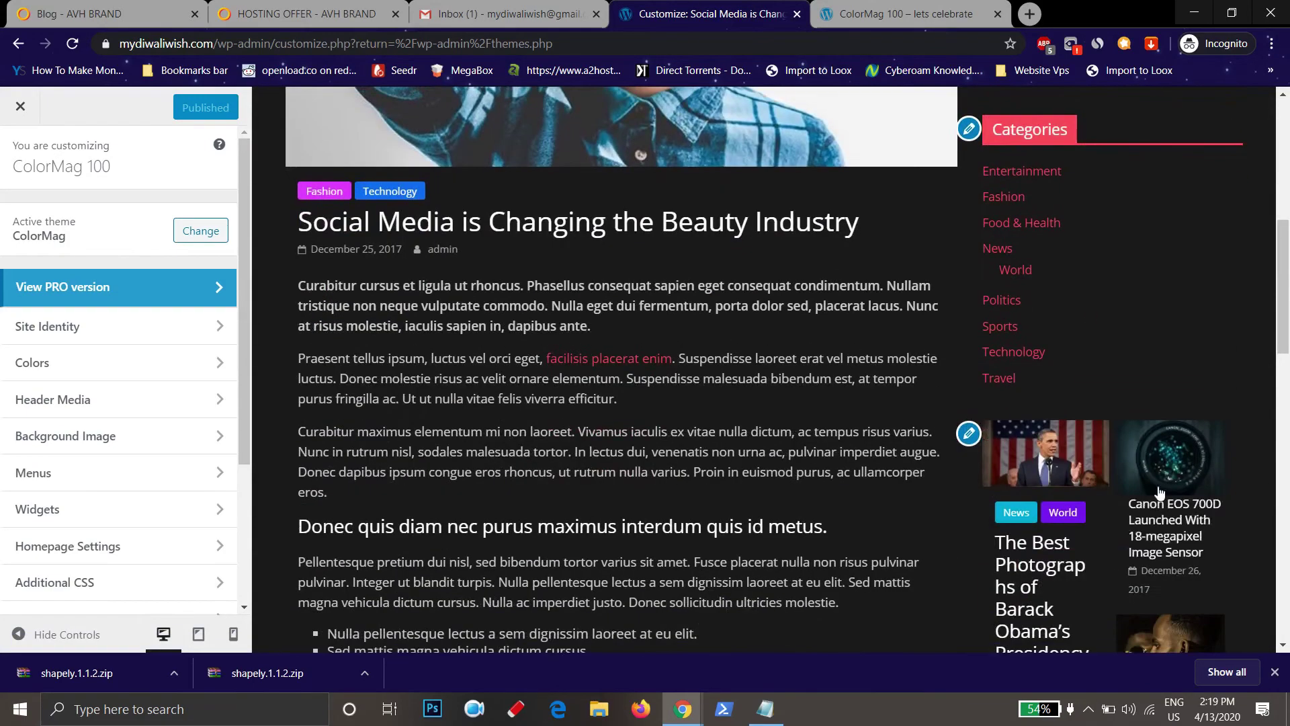
{"action": "scroll", "coordinate": [1158, 493], "scroll_direction": "down", "scroll_amount": 4}
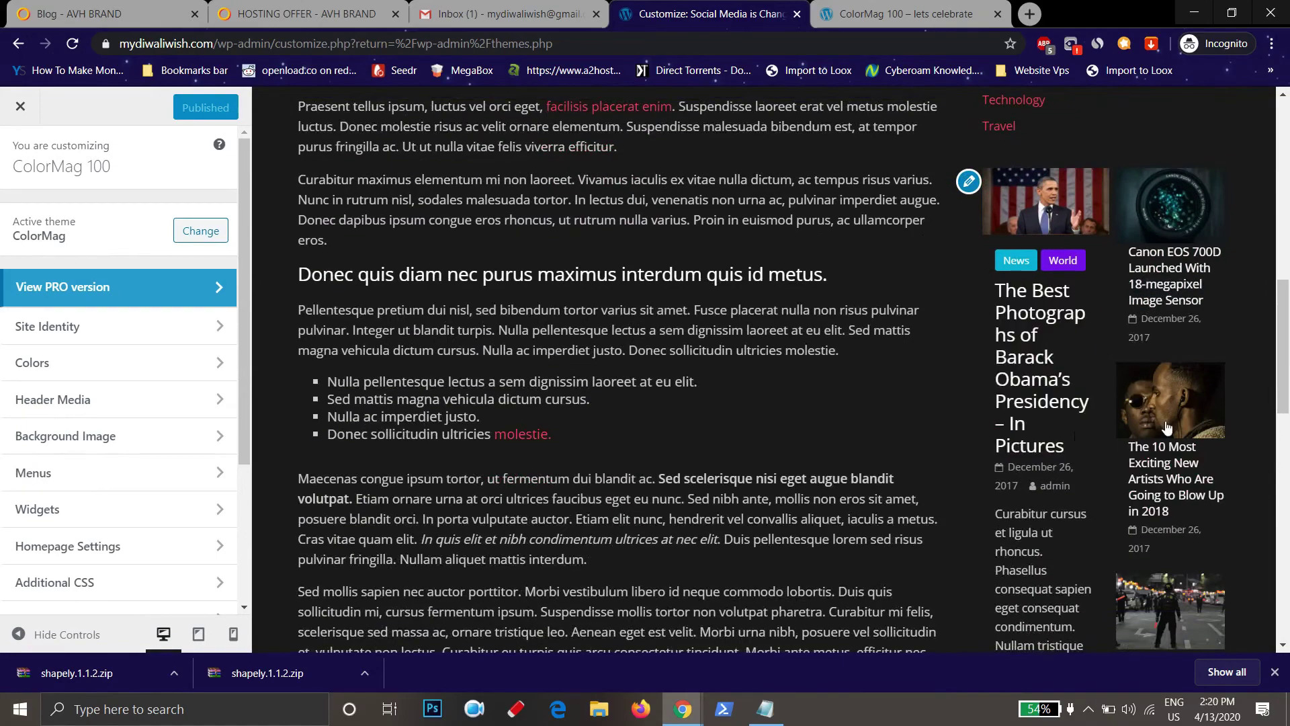
{"action": "scroll", "coordinate": [1164, 438], "scroll_direction": "down", "scroll_amount": 4}
{"action": "scroll", "coordinate": [1171, 481], "scroll_direction": "up", "scroll_amount": 15}
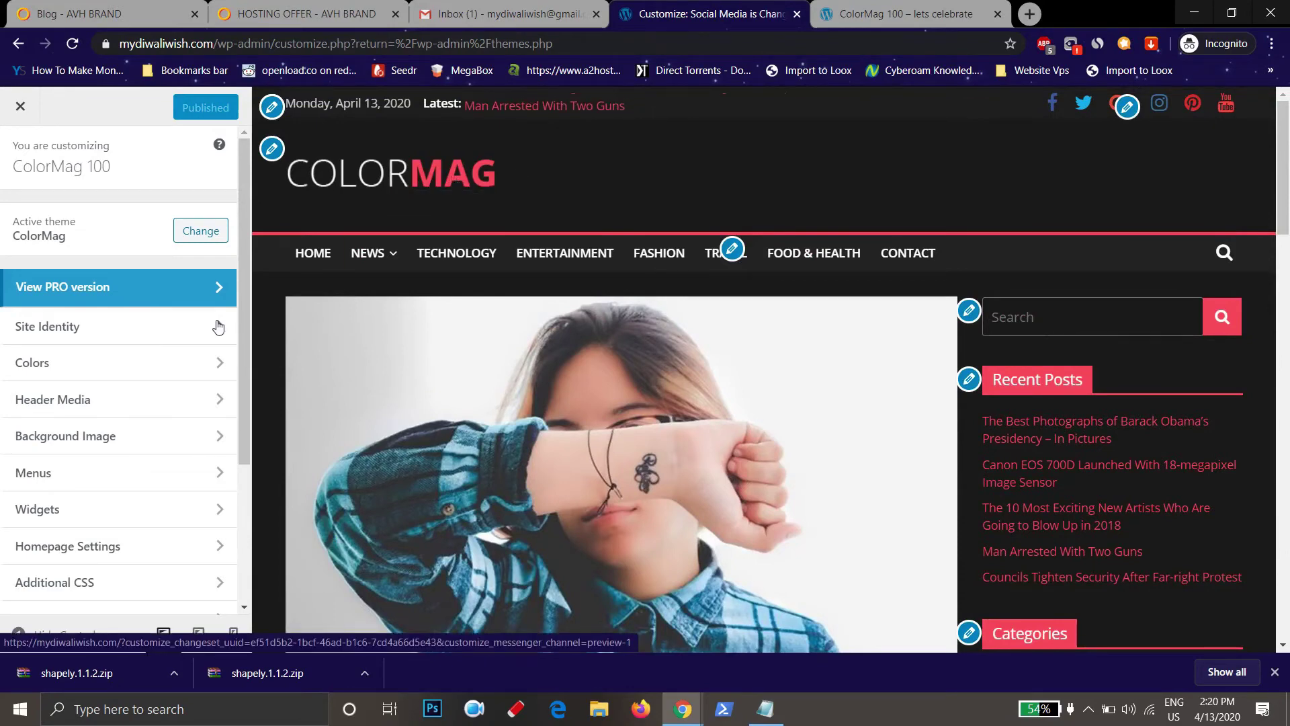
Open Site Identity and look at the Select logo dialog's suggested 150 by 150 size, closing it unchanged
{"action": "left_click", "coordinate": [113, 336]}
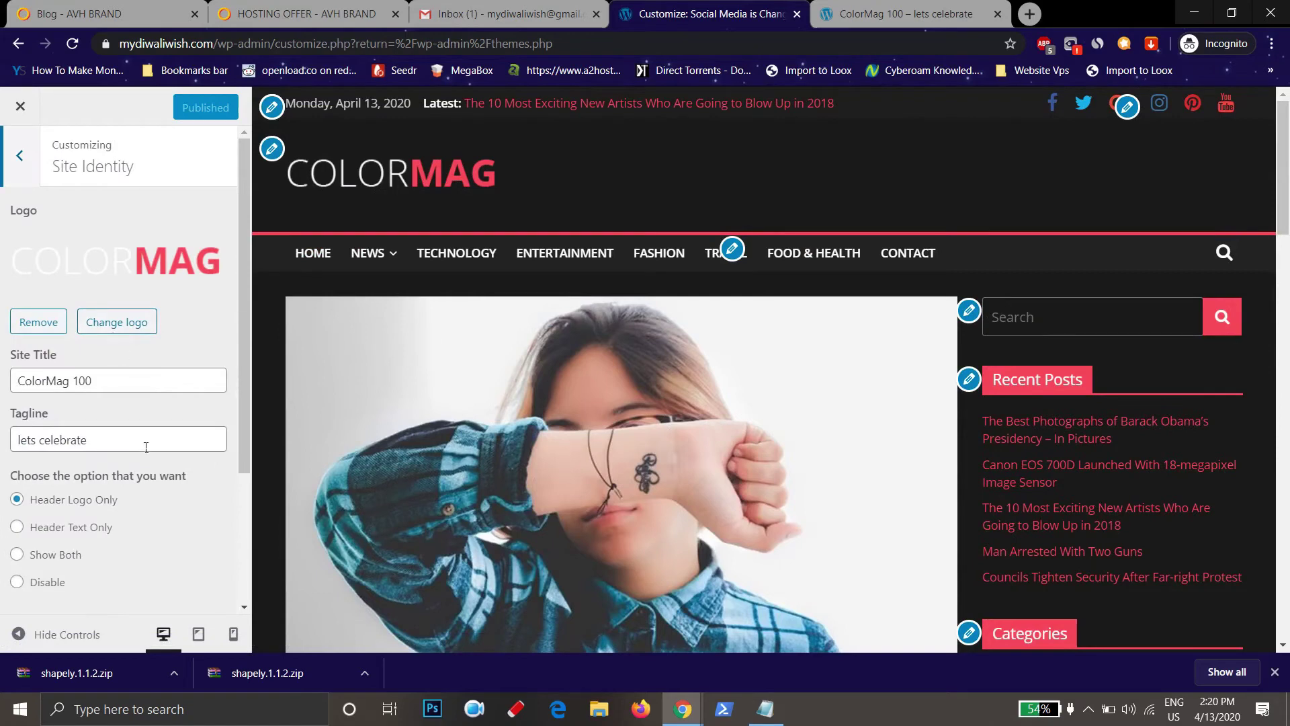
{"action": "scroll", "coordinate": [99, 430], "scroll_direction": "down", "scroll_amount": 1}
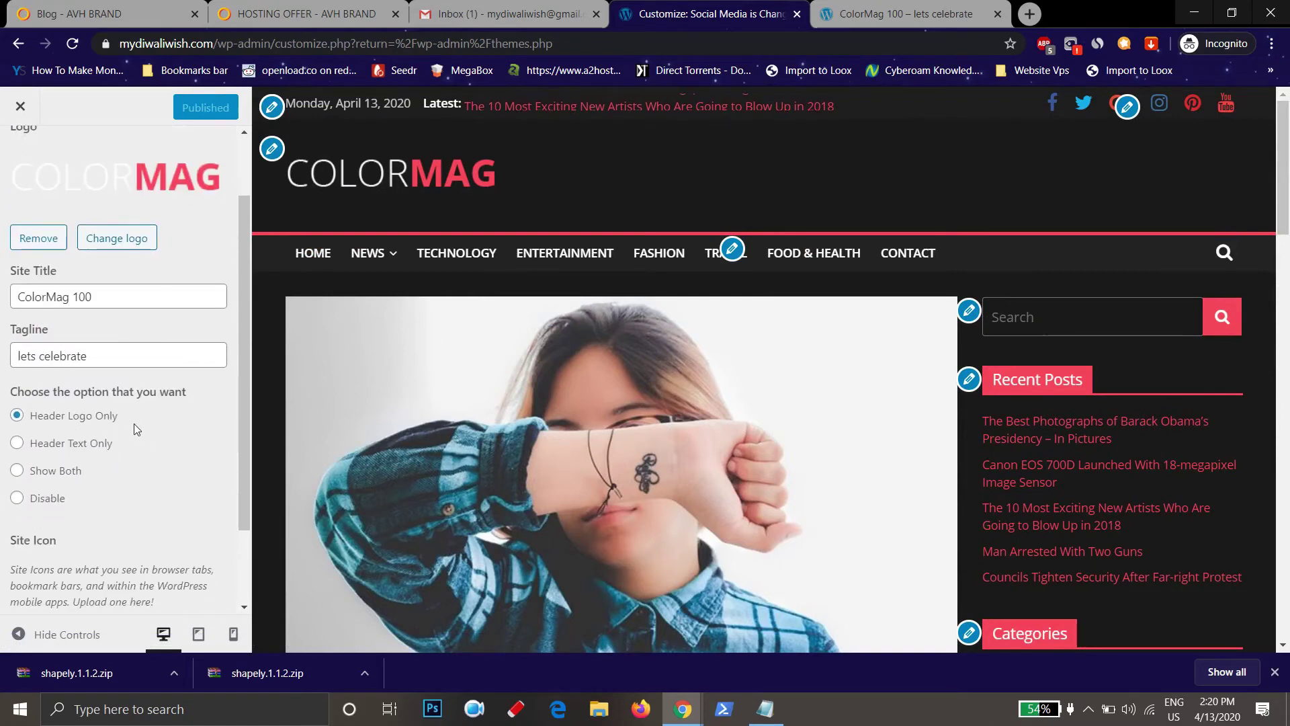
{"action": "scroll", "coordinate": [134, 423], "scroll_direction": "up", "scroll_amount": 1}
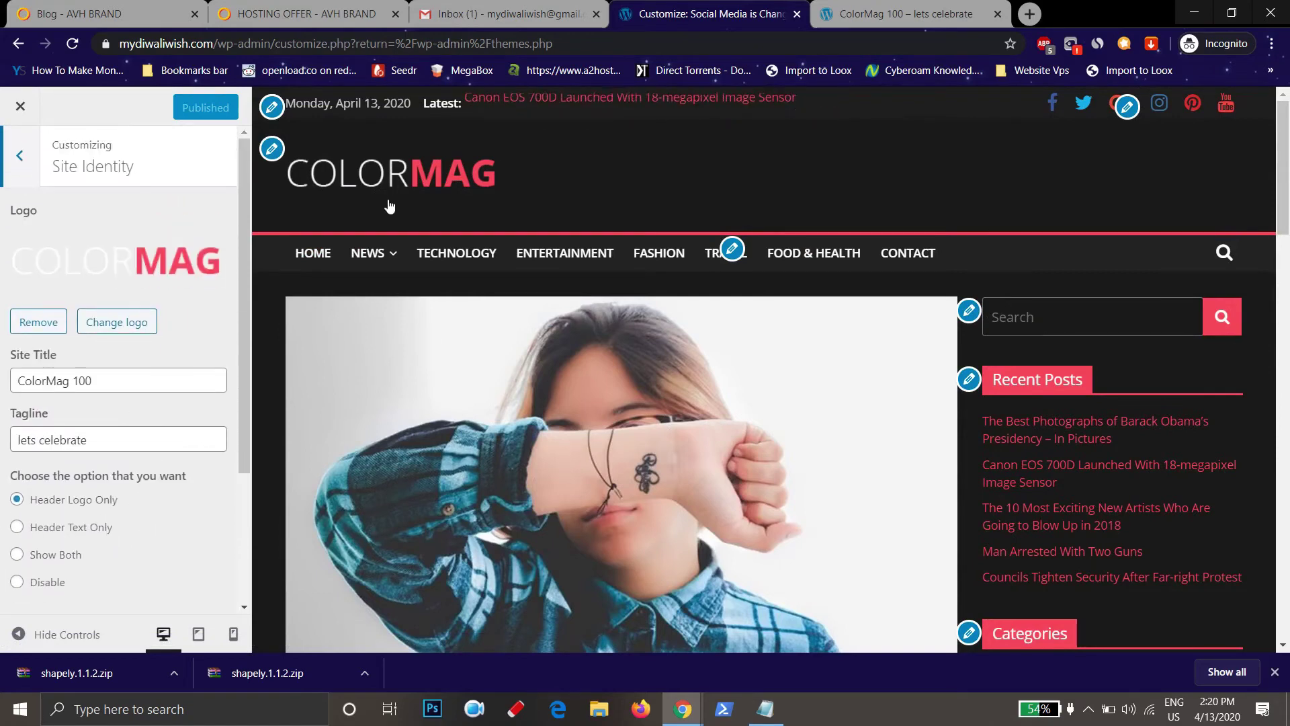
{"action": "left_click", "coordinate": [141, 325]}
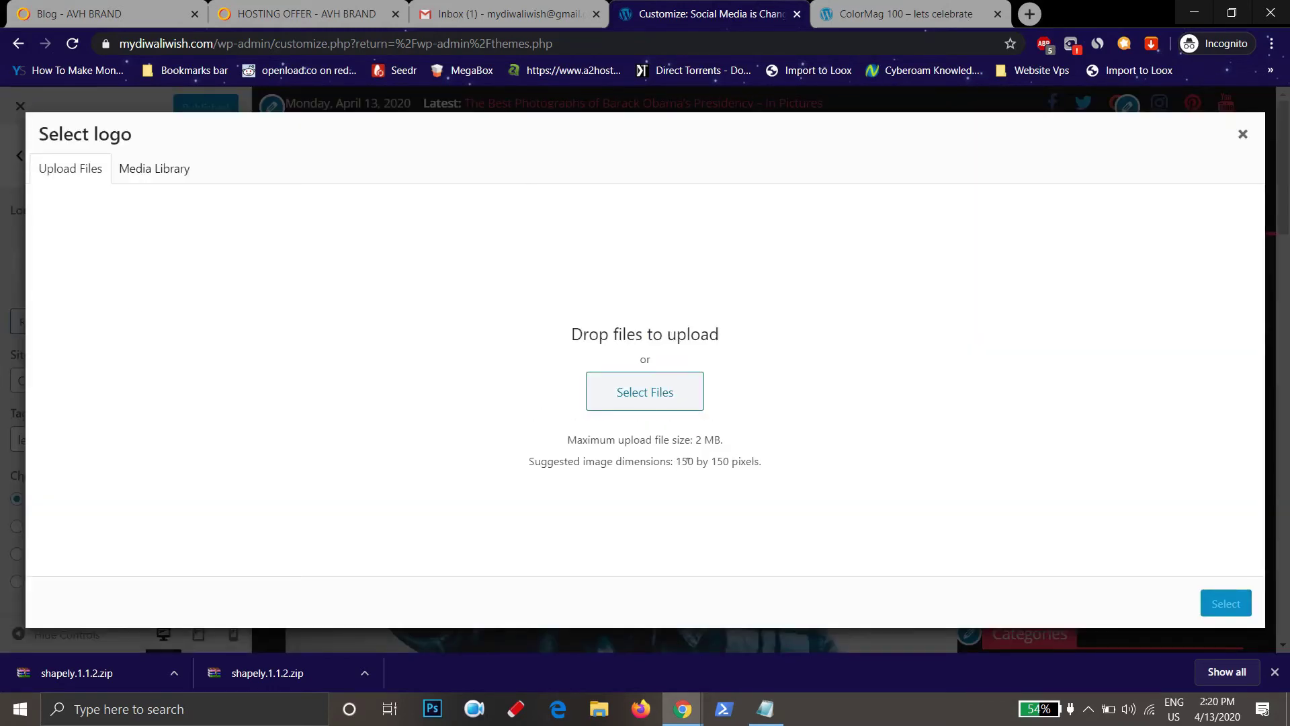
{"action": "left_click_drag", "start_coordinate": [676, 464], "coordinate": [769, 464]}
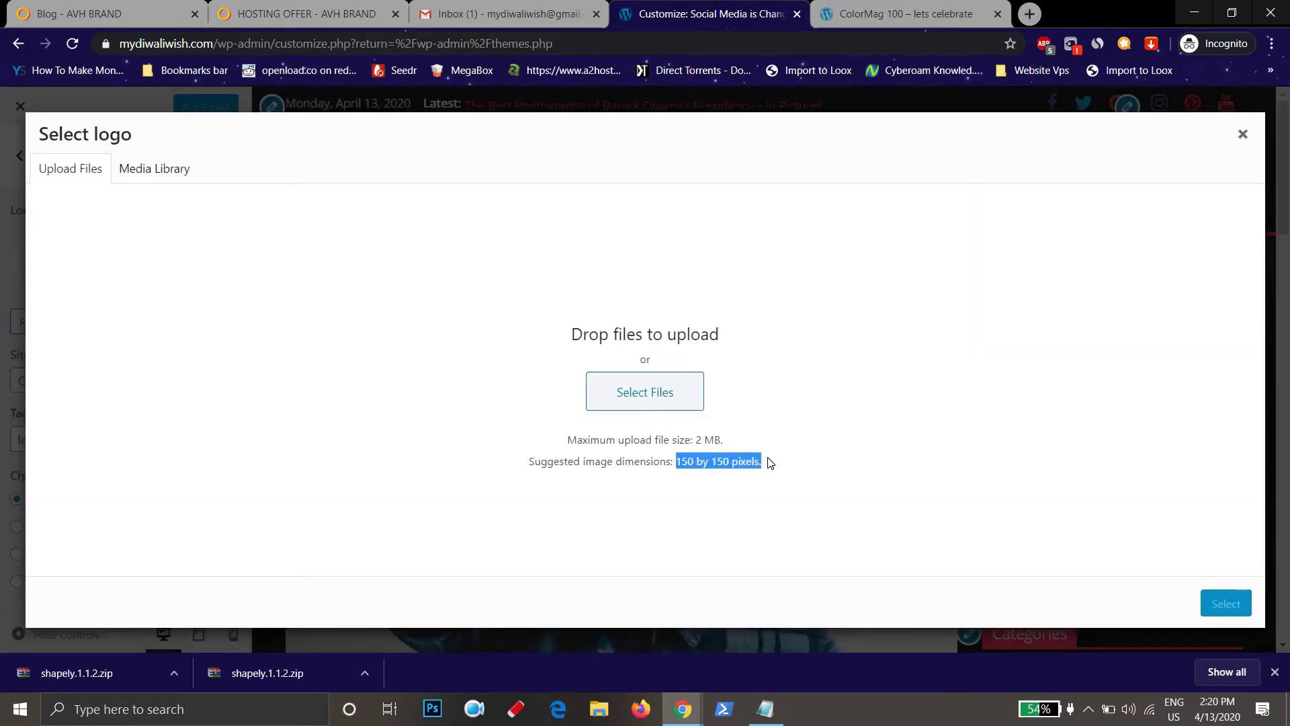
{"action": "left_click", "coordinate": [1242, 135]}
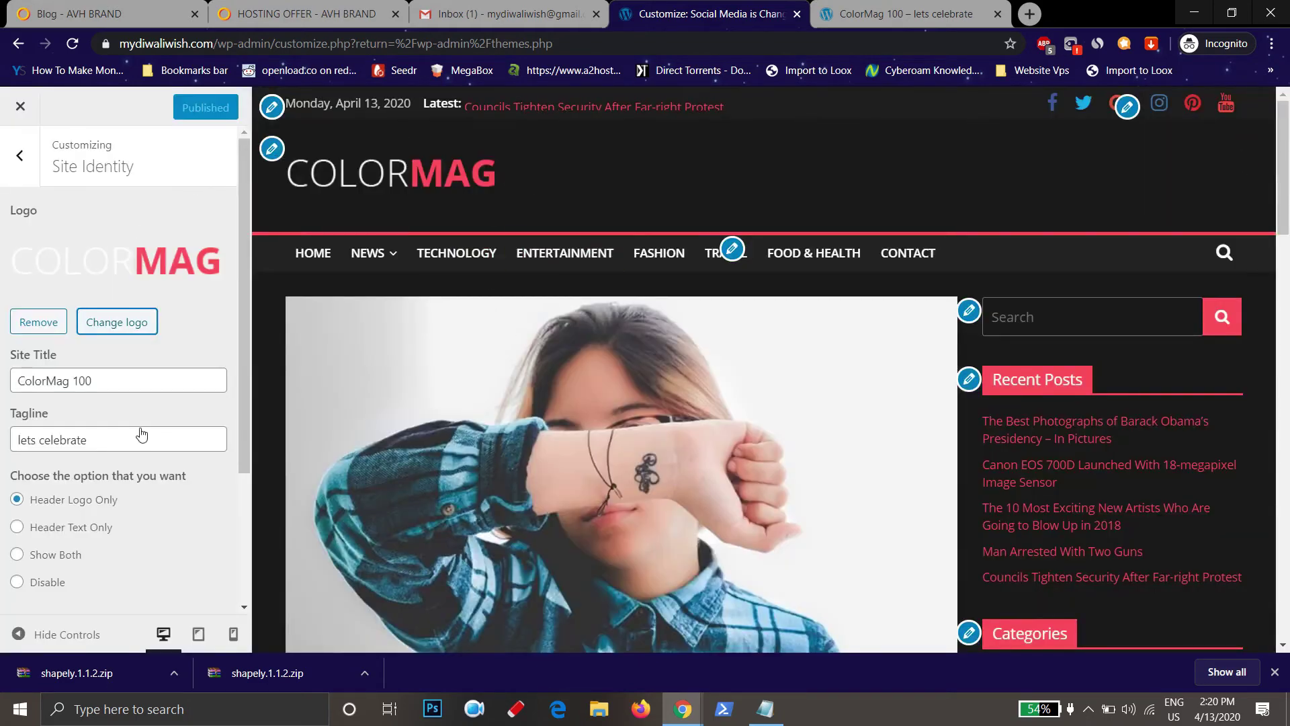
Choose Header Text Only, change the site title from 'ColorMag 100' to 'ColorMag xyz', and publish
{"action": "scroll", "coordinate": [122, 532], "scroll_direction": "down", "scroll_amount": 2}
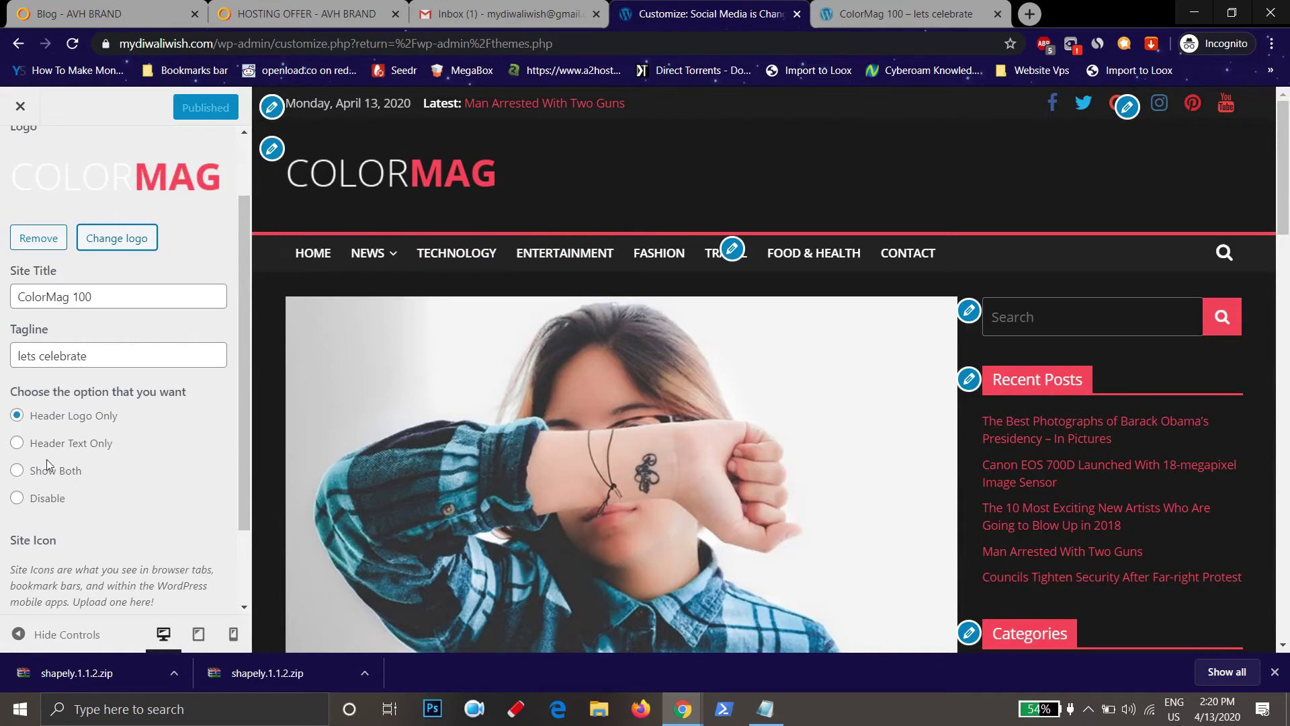
{"action": "left_click", "coordinate": [33, 443]}
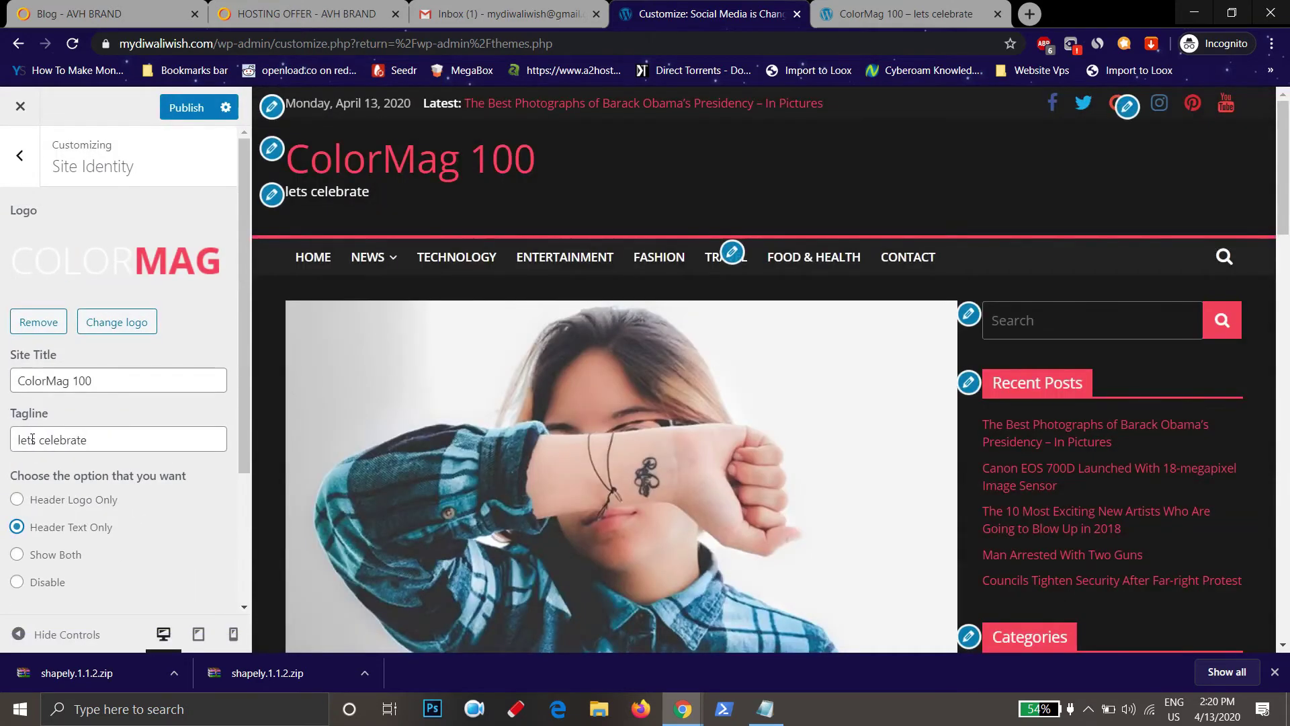
{"action": "left_click", "coordinate": [81, 381]}
{"action": "key", "text": "Delete"}
{"action": "key", "text": "Delete"}
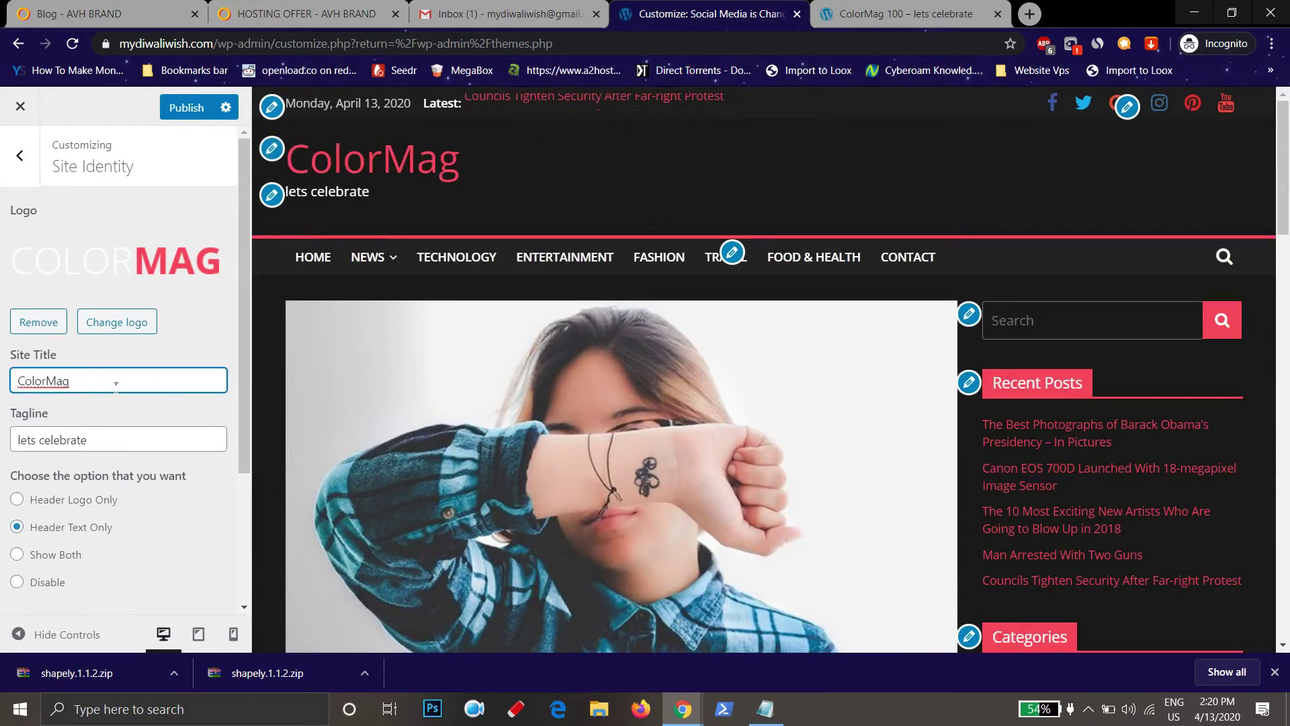
{"action": "type", "text": "xyz"}
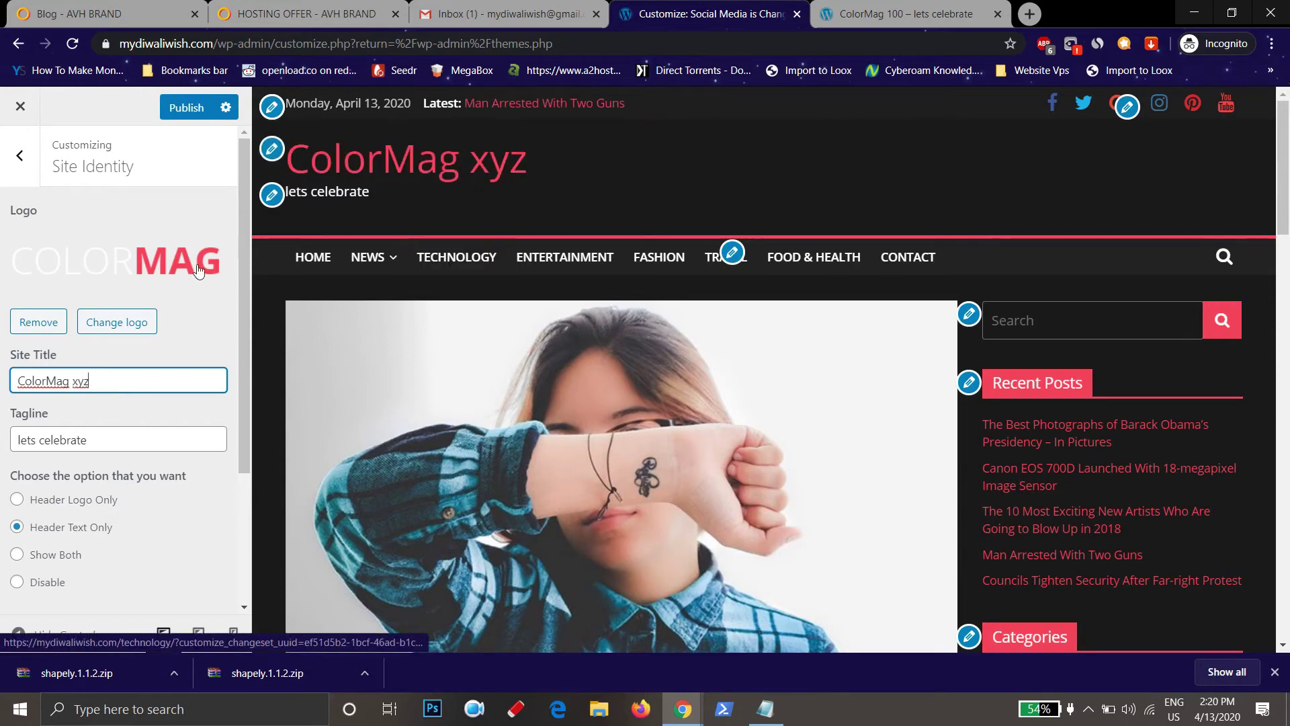
{"action": "left_click", "coordinate": [186, 110]}
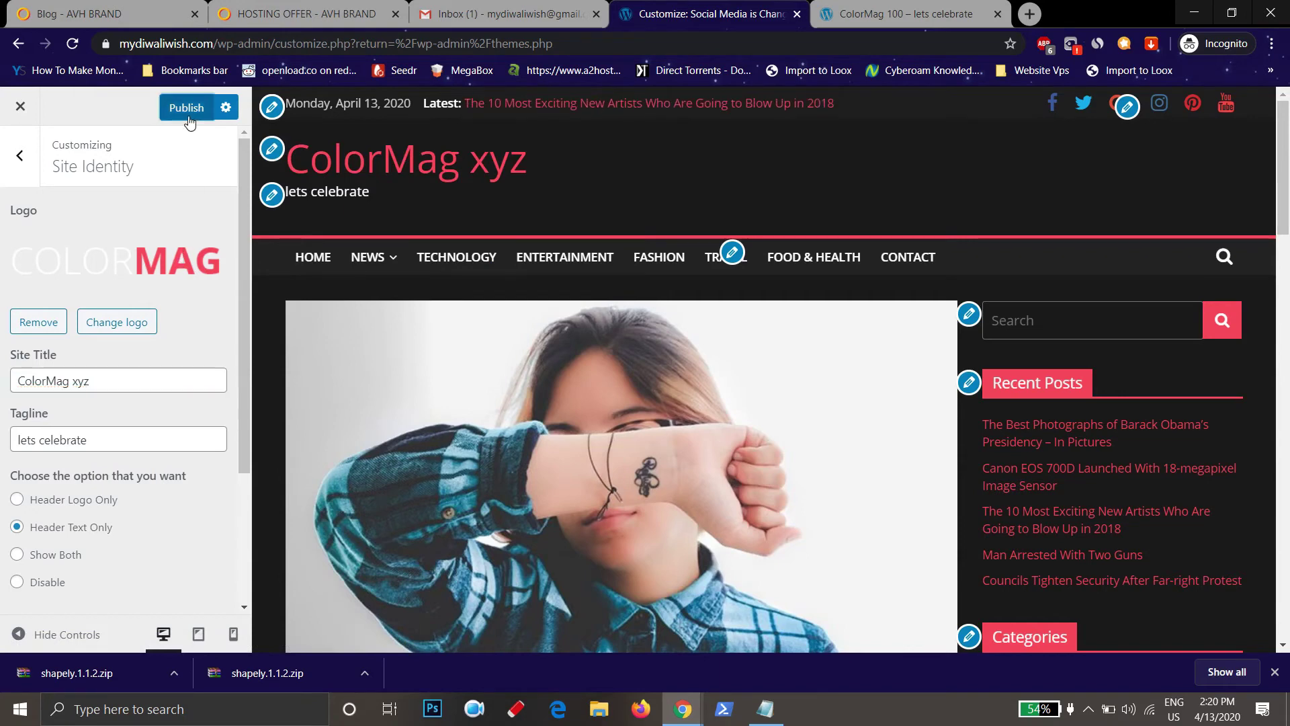
Go to the Customizer's Widgets panel and review the Right Sidebar widget list
{"action": "left_click", "coordinate": [20, 155]}
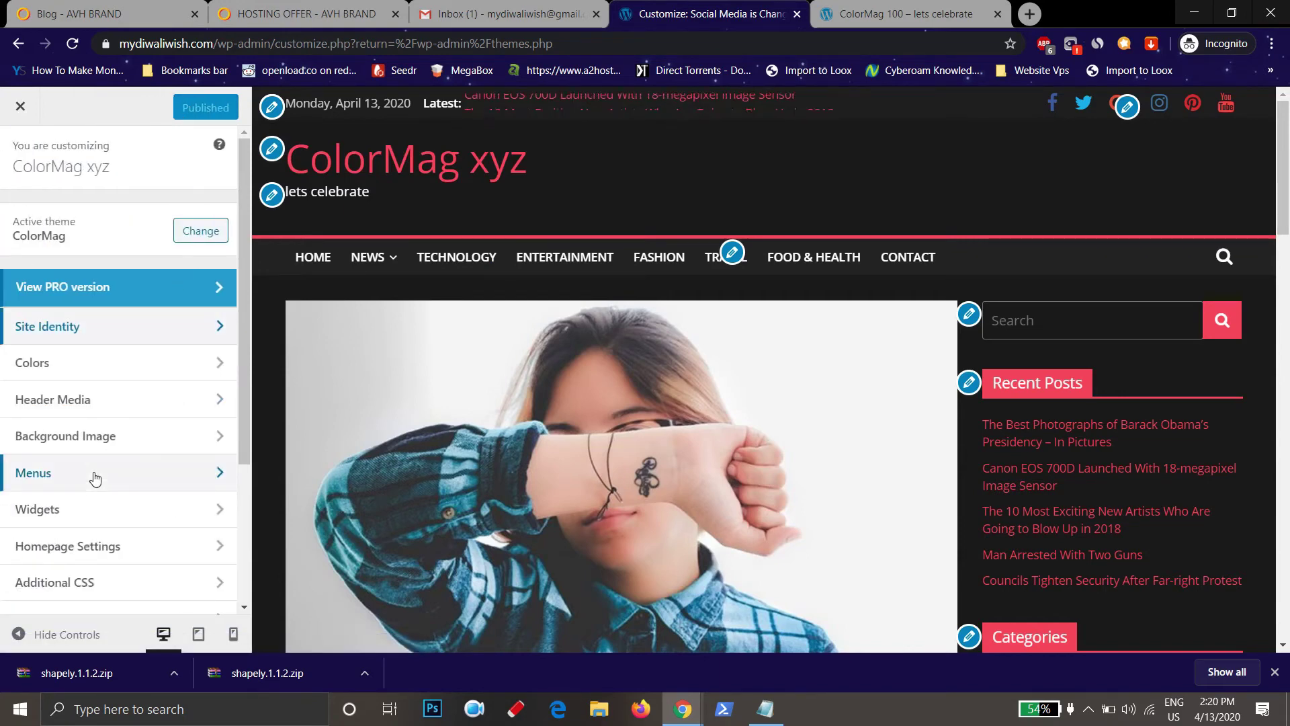
{"action": "scroll", "coordinate": [94, 477], "scroll_direction": "down", "scroll_amount": 3}
{"action": "left_click", "coordinate": [143, 339]}
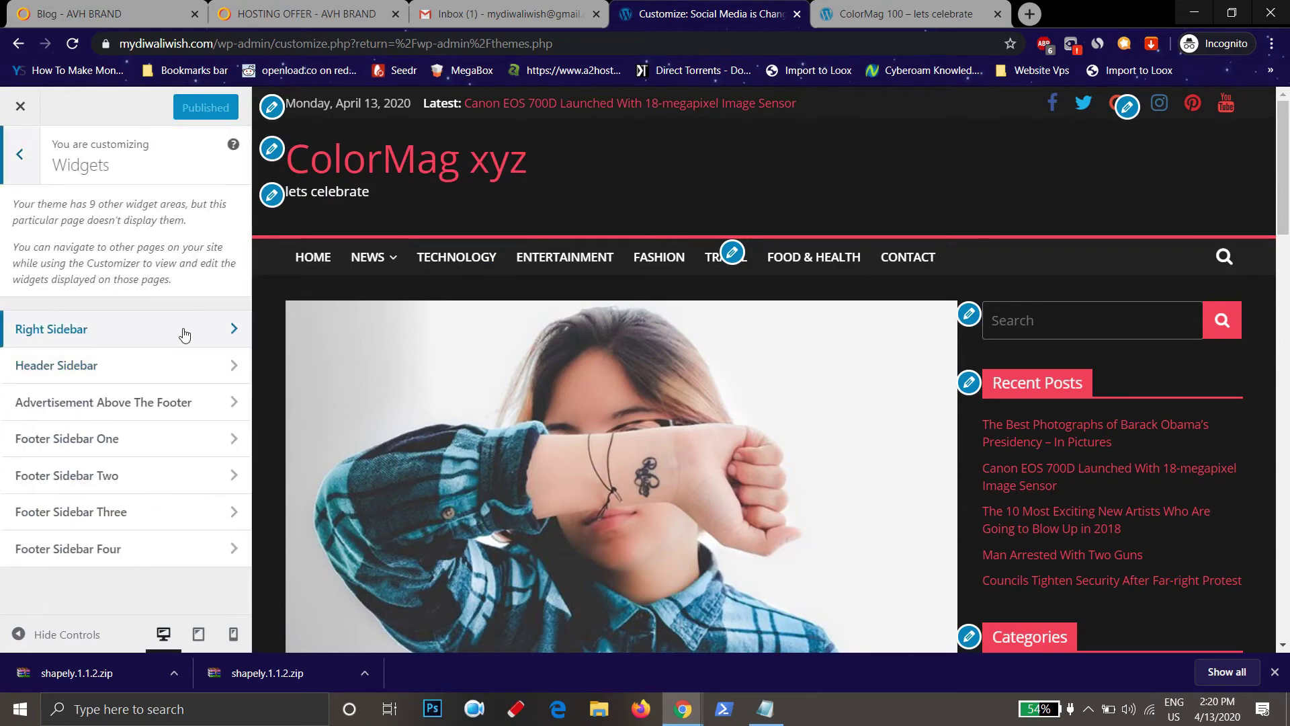
{"action": "left_click", "coordinate": [172, 331]}
{"action": "scroll", "coordinate": [1000, 514], "scroll_direction": "down", "scroll_amount": 1}
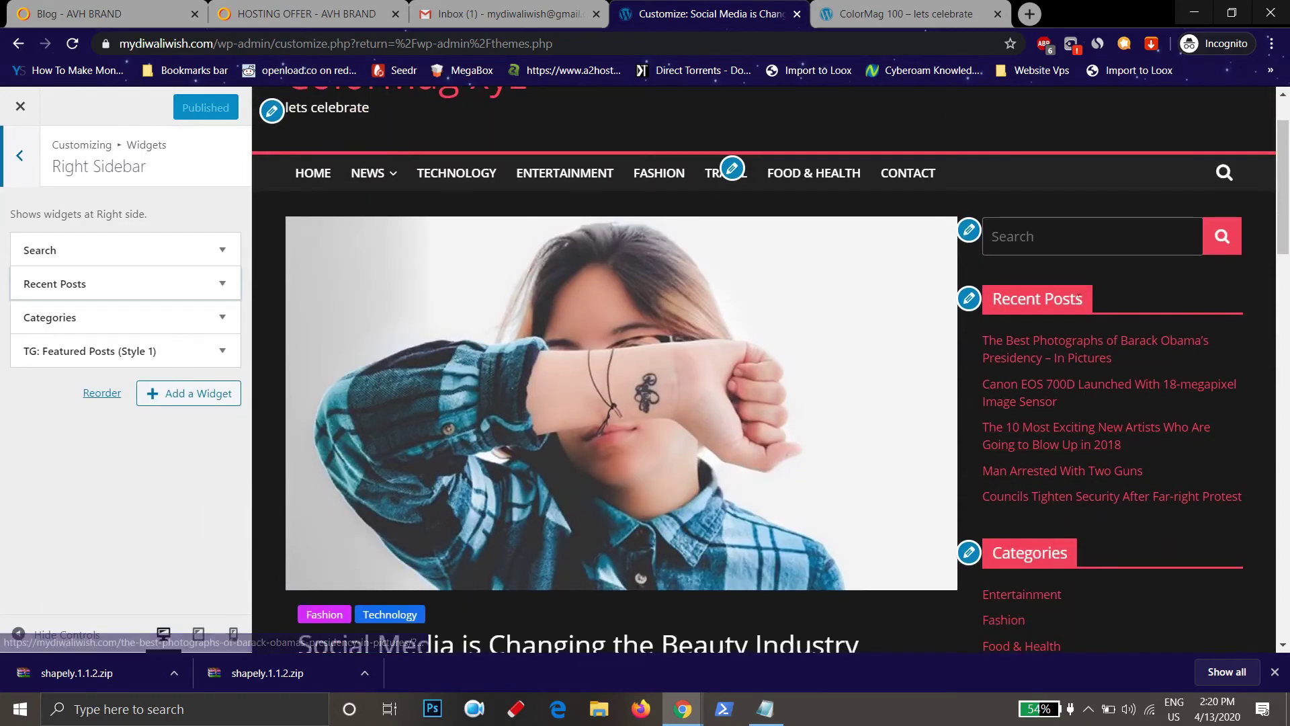
{"action": "scroll", "coordinate": [1135, 437], "scroll_direction": "down", "scroll_amount": 4}
{"action": "scroll", "coordinate": [1139, 466], "scroll_direction": "down", "scroll_amount": 5}
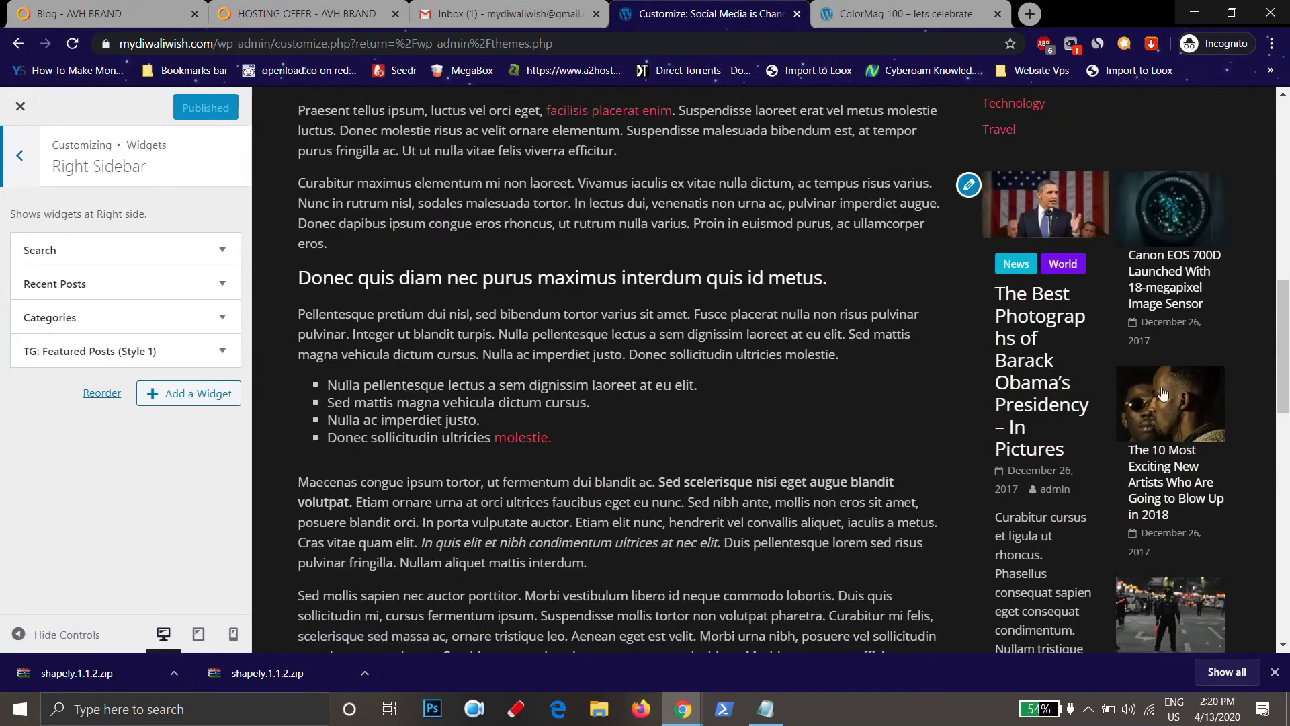
{"action": "scroll", "coordinate": [1148, 503], "scroll_direction": "up", "scroll_amount": 4}
{"action": "scroll", "coordinate": [1147, 503], "scroll_direction": "down", "scroll_amount": 6}
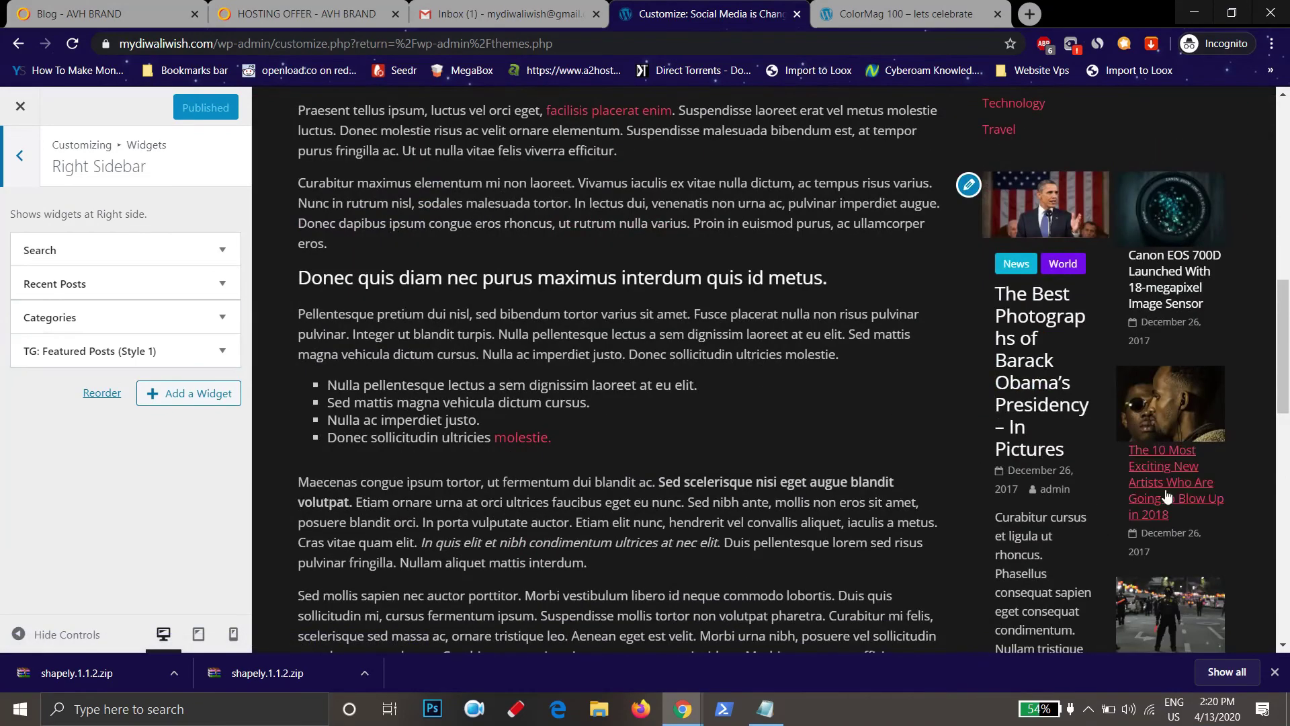
{"action": "scroll", "coordinate": [650, 443], "scroll_direction": "up", "scroll_amount": 2}
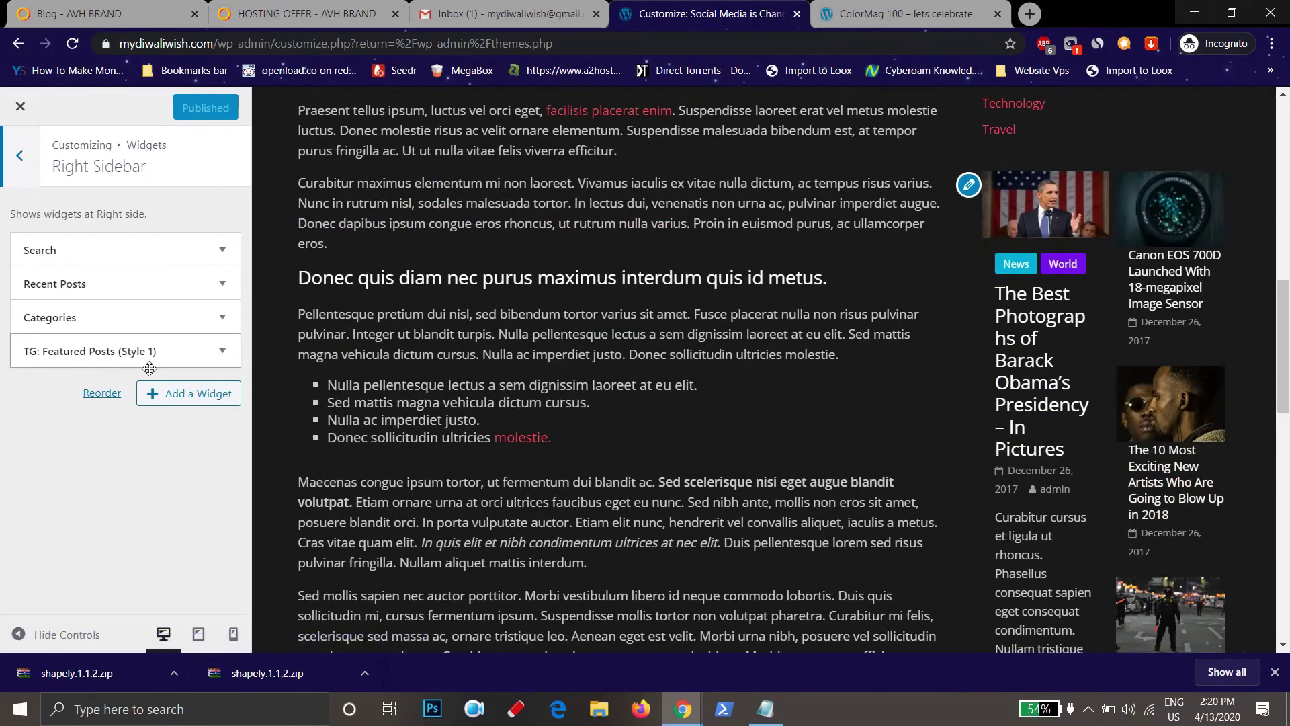
{"action": "scroll", "coordinate": [1073, 435], "scroll_direction": "down", "scroll_amount": 10}
{"action": "scroll", "coordinate": [1134, 432], "scroll_direction": "up", "scroll_amount": 9}
{"action": "scroll", "coordinate": [1135, 433], "scroll_direction": "up", "scroll_amount": 6}
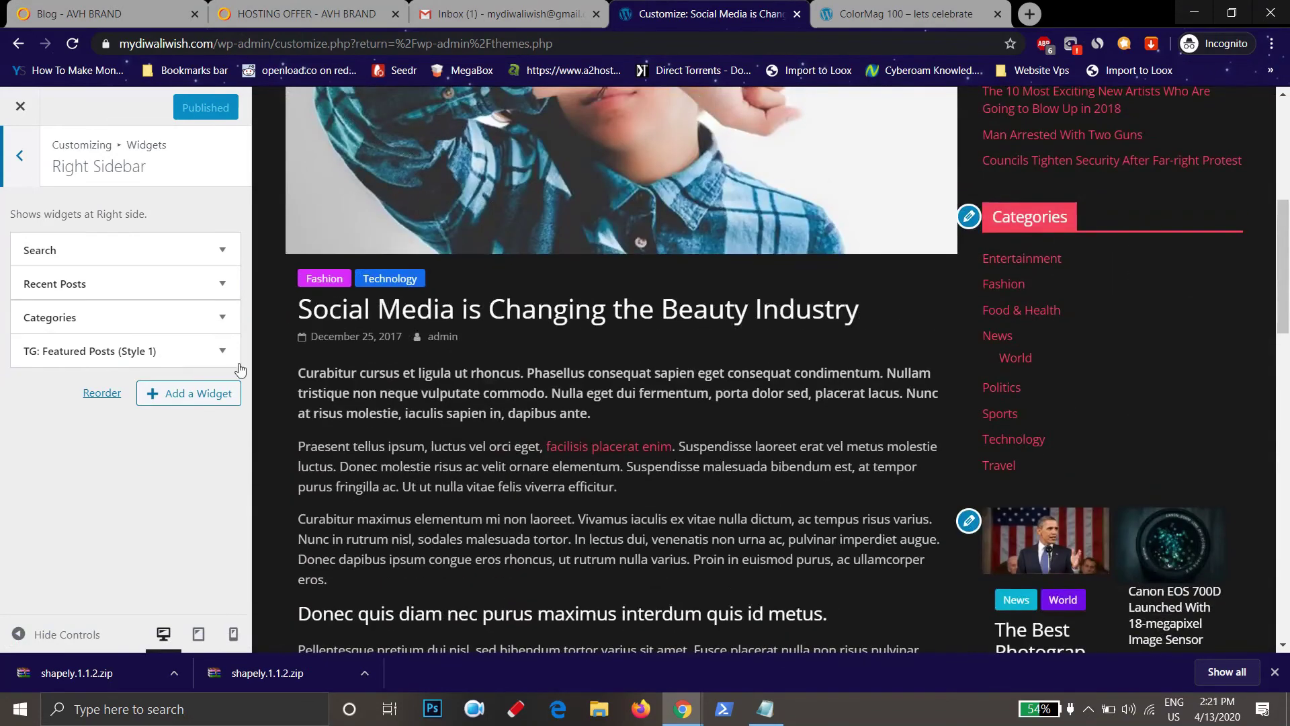
Remove the TG: Featured Posts (Style 1) widget from the Right Sidebar and publish
{"action": "left_click", "coordinate": [115, 350]}
{"action": "scroll", "coordinate": [116, 509], "scroll_direction": "down", "scroll_amount": 5}
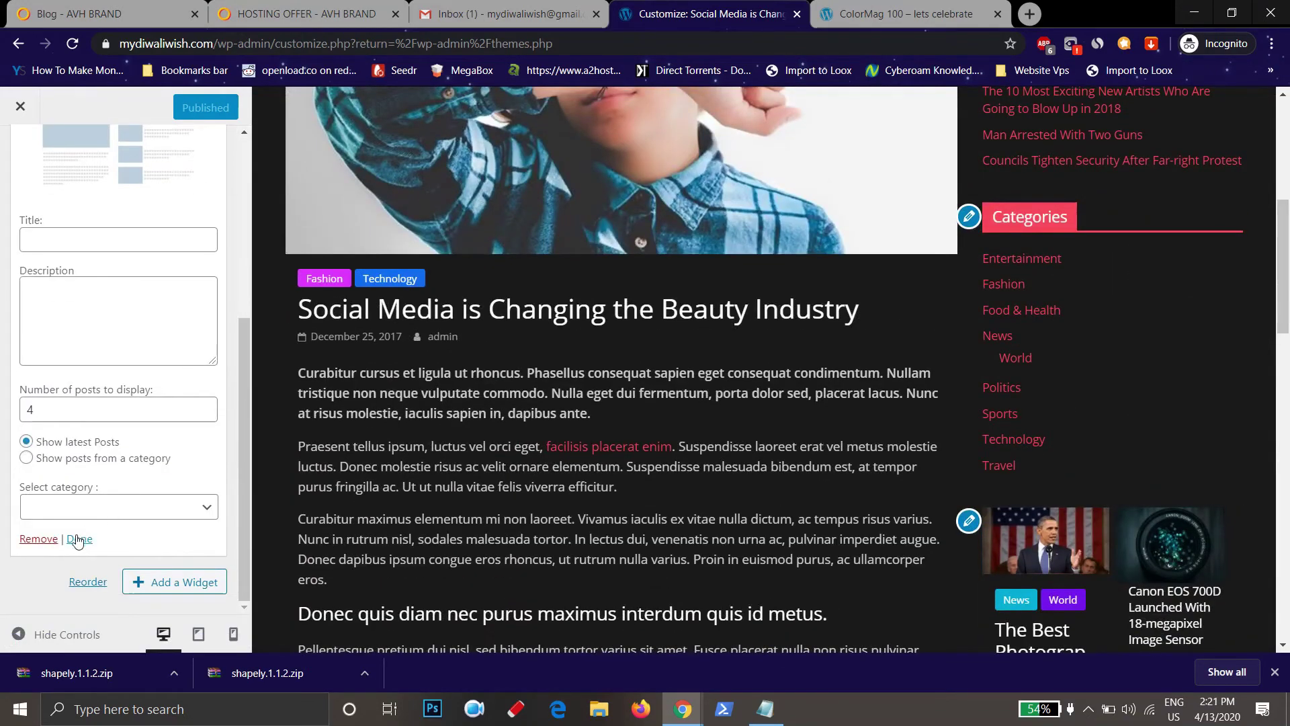
{"action": "left_click", "coordinate": [38, 544]}
{"action": "left_click", "coordinate": [186, 108]}
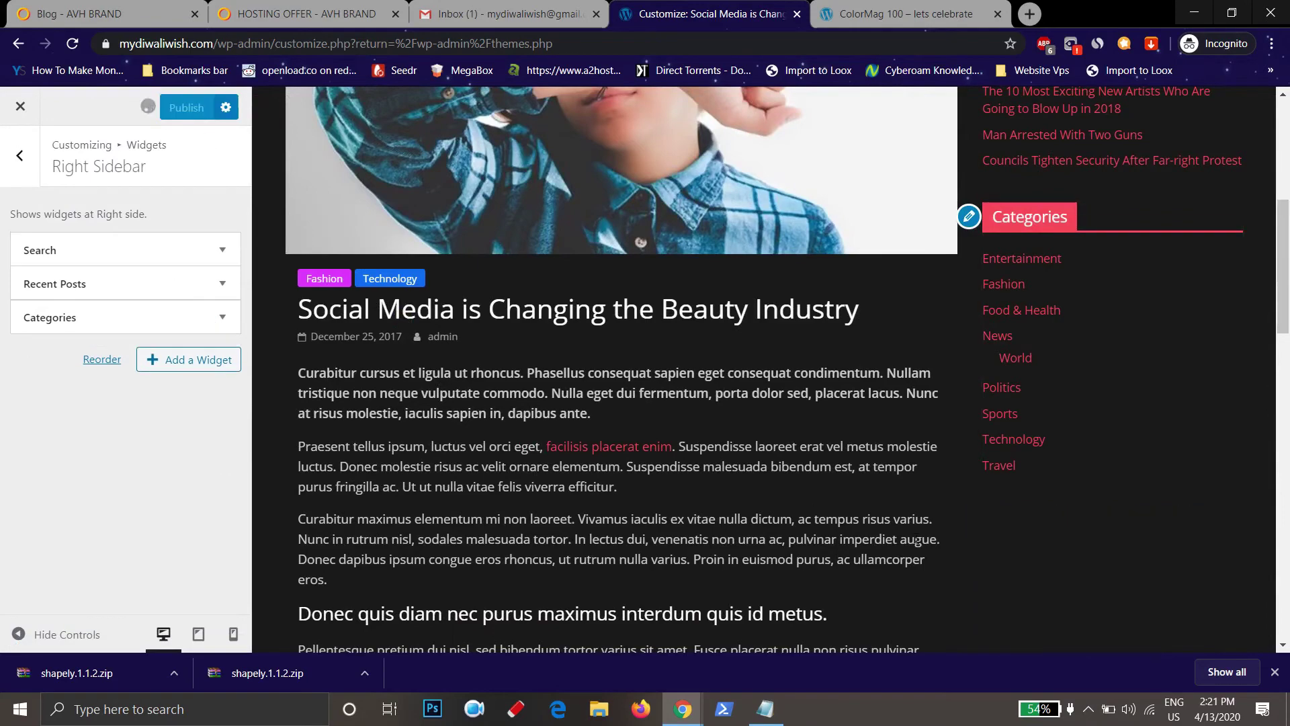
Add a Calendar widget to the Right Sidebar below Categories and publish it
{"action": "scroll", "coordinate": [1046, 528], "scroll_direction": "up", "scroll_amount": 1}
{"action": "scroll", "coordinate": [1052, 536], "scroll_direction": "down", "scroll_amount": 1}
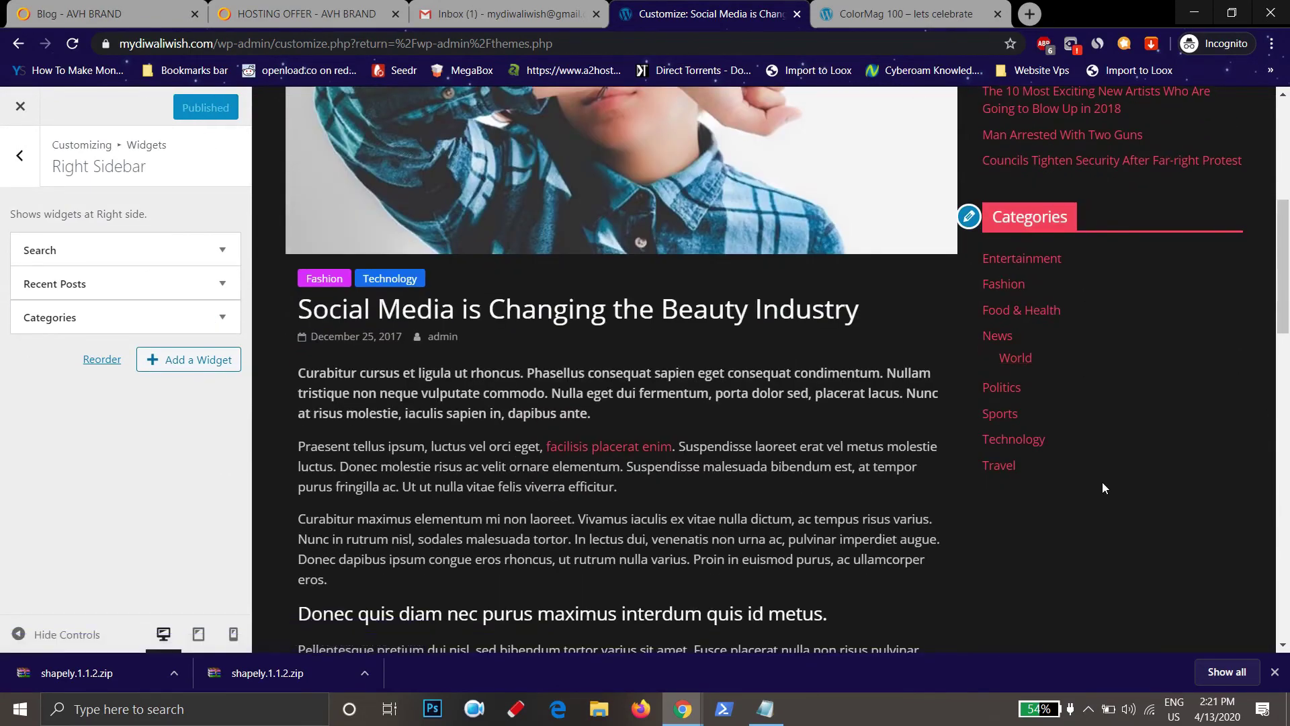
{"action": "scroll", "coordinate": [998, 369], "scroll_direction": "down", "scroll_amount": 3}
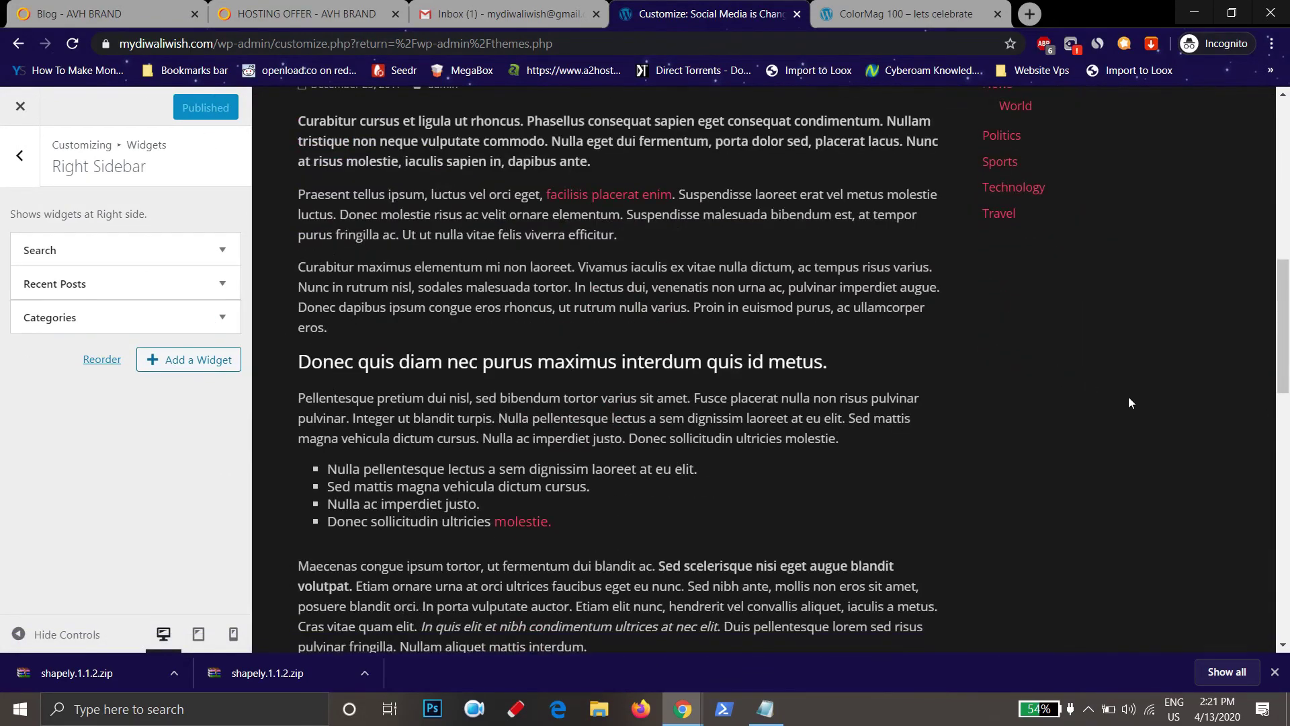
{"action": "scroll", "coordinate": [1107, 447], "scroll_direction": "up", "scroll_amount": 3}
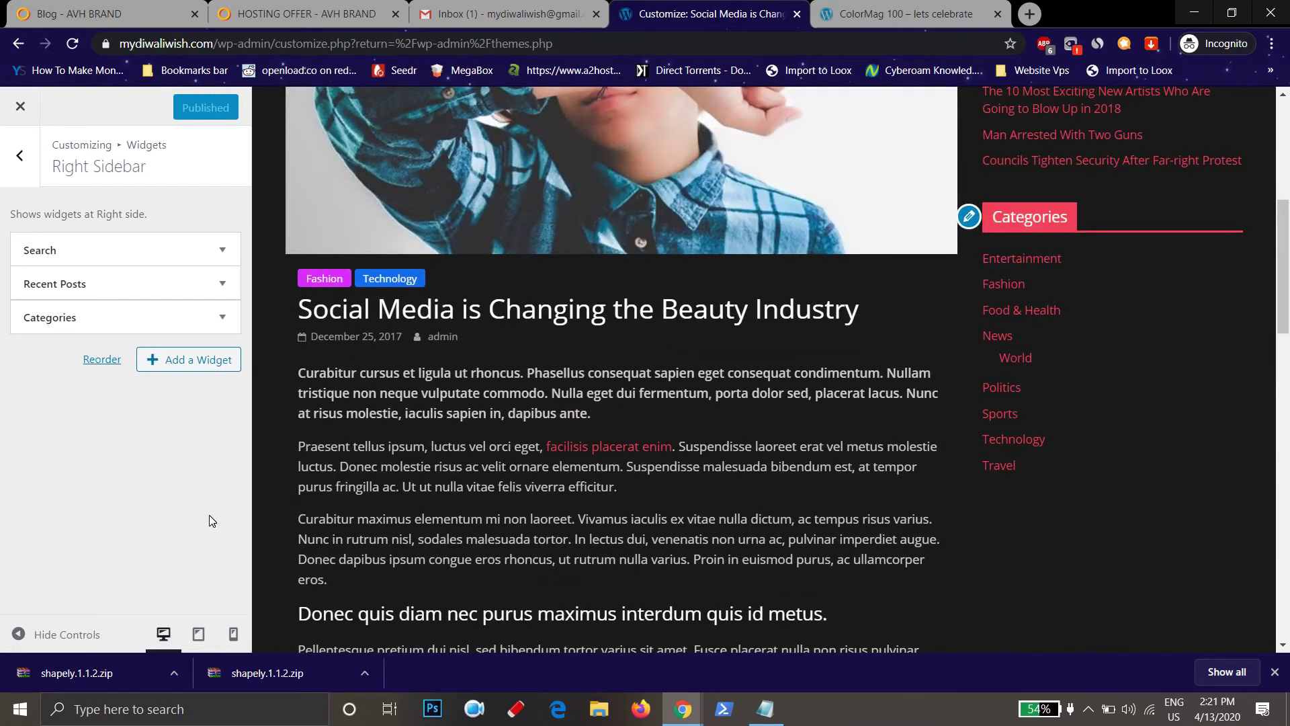
{"action": "left_click", "coordinate": [185, 374]}
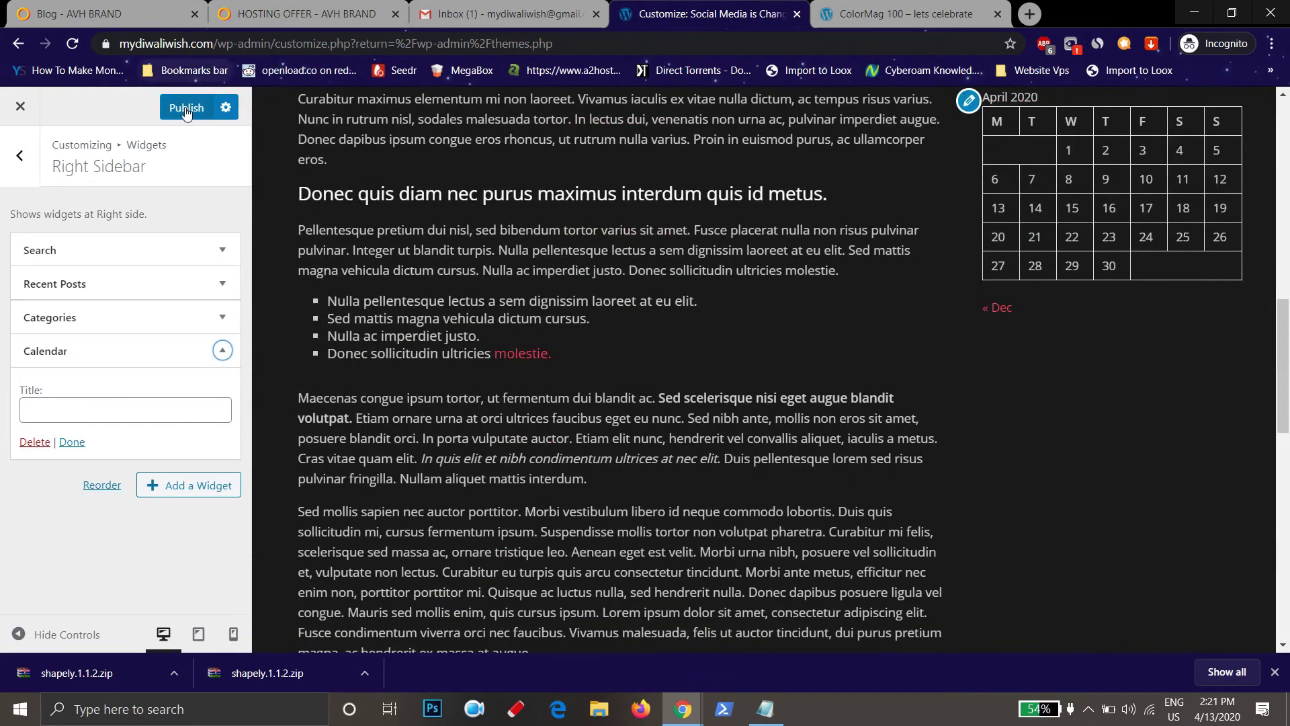
{"action": "left_click", "coordinate": [180, 107]}
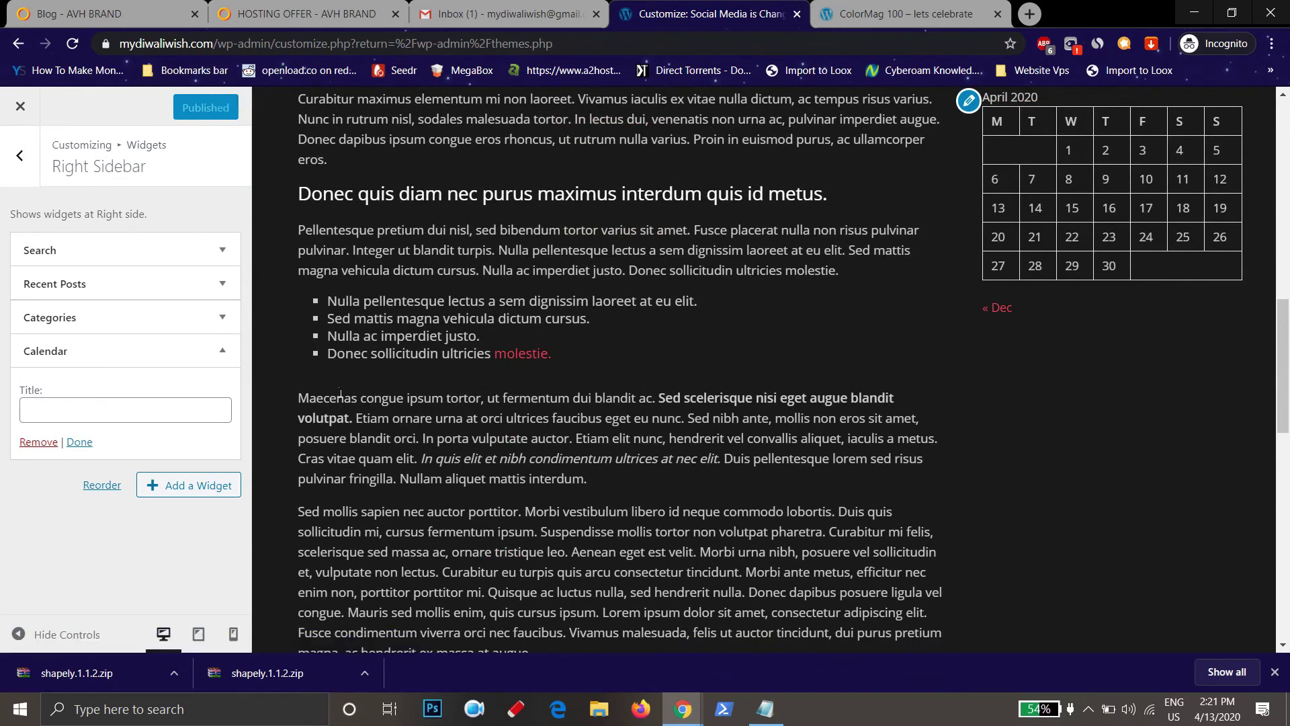
{"action": "left_click", "coordinate": [19, 155]}
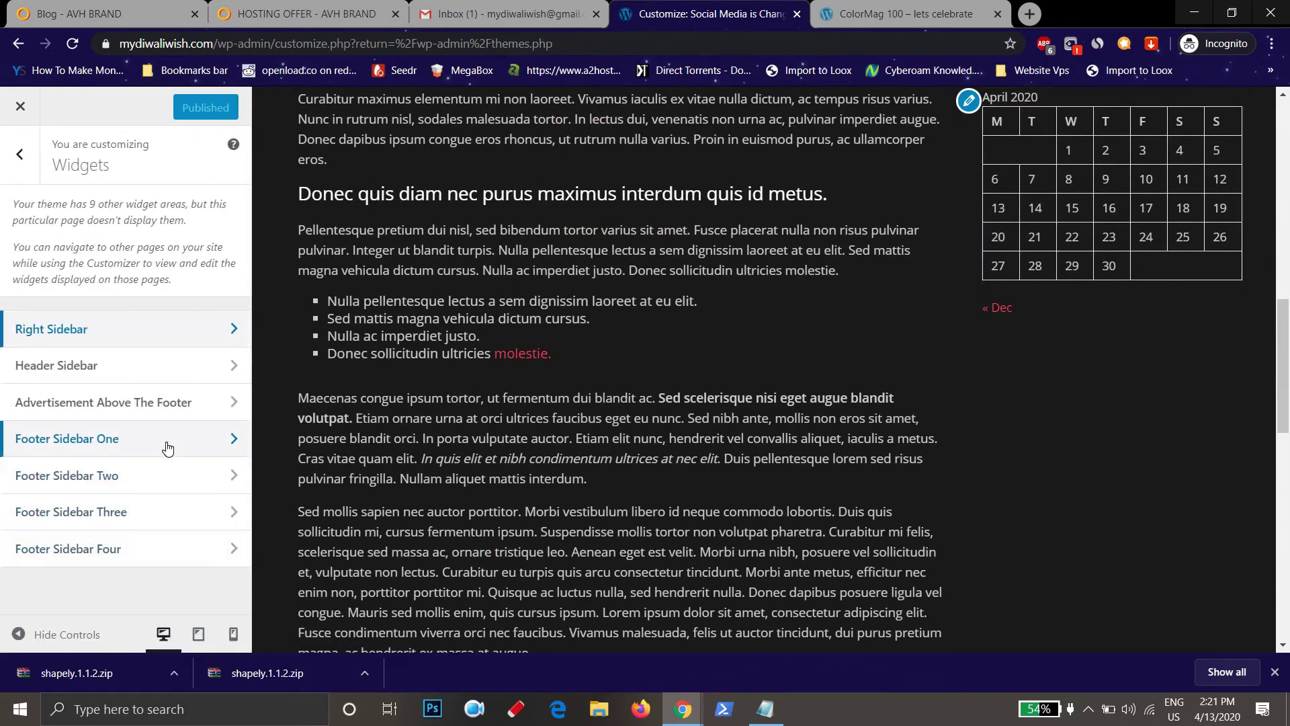
Select and then deselect the footer's description text in the preview
{"action": "scroll", "coordinate": [551, 465], "scroll_direction": "down", "scroll_amount": 10}
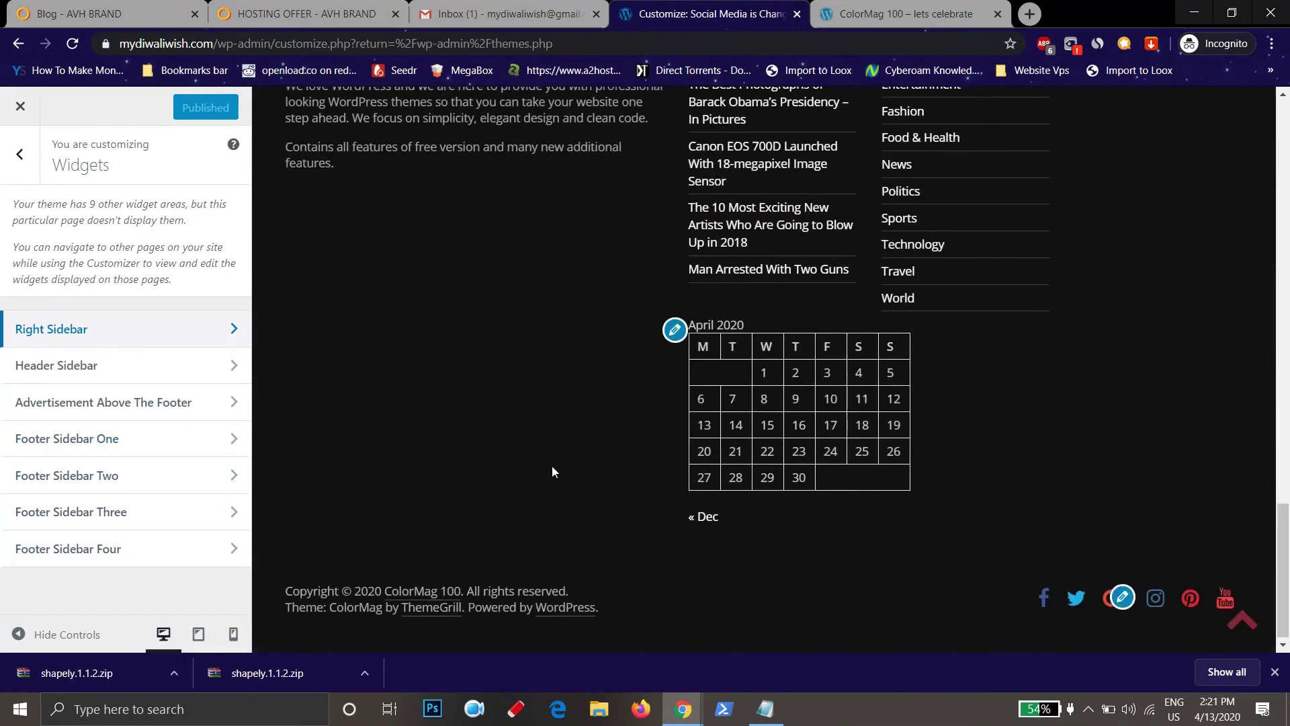
{"action": "scroll", "coordinate": [551, 466], "scroll_direction": "up", "scroll_amount": 3}
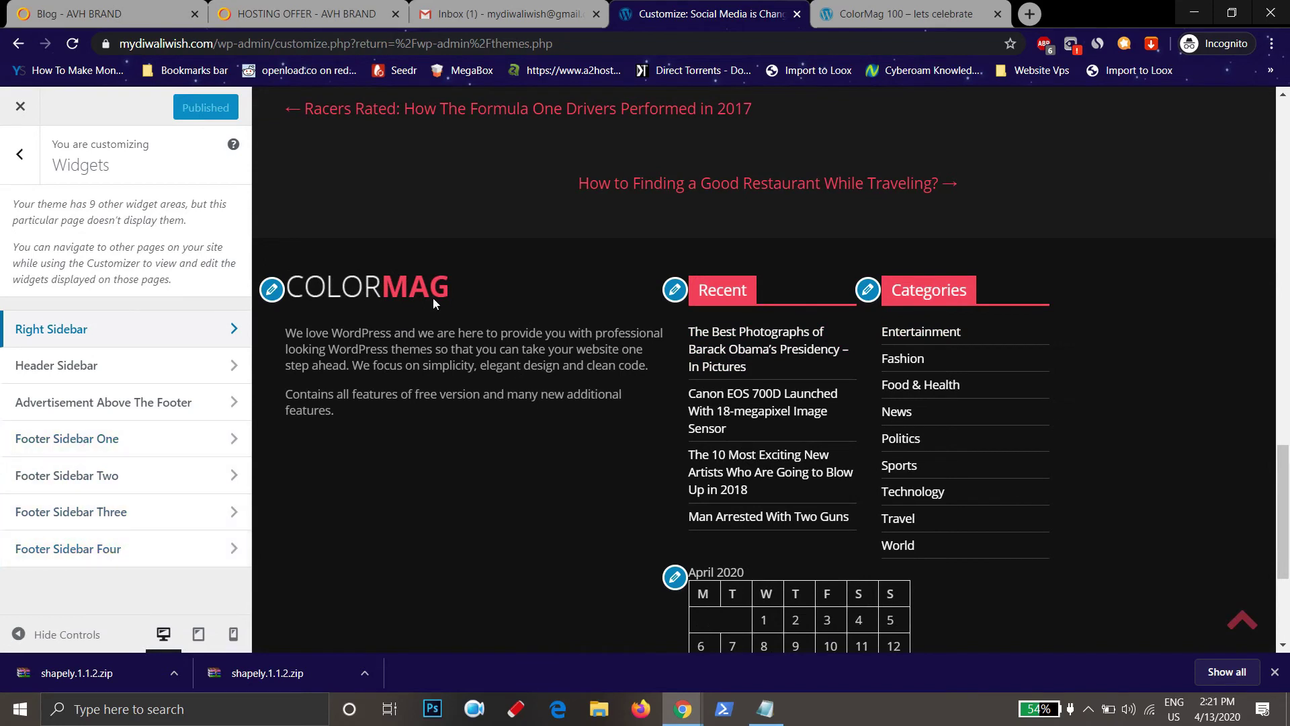
{"action": "left_click_drag", "start_coordinate": [285, 333], "coordinate": [430, 414]}
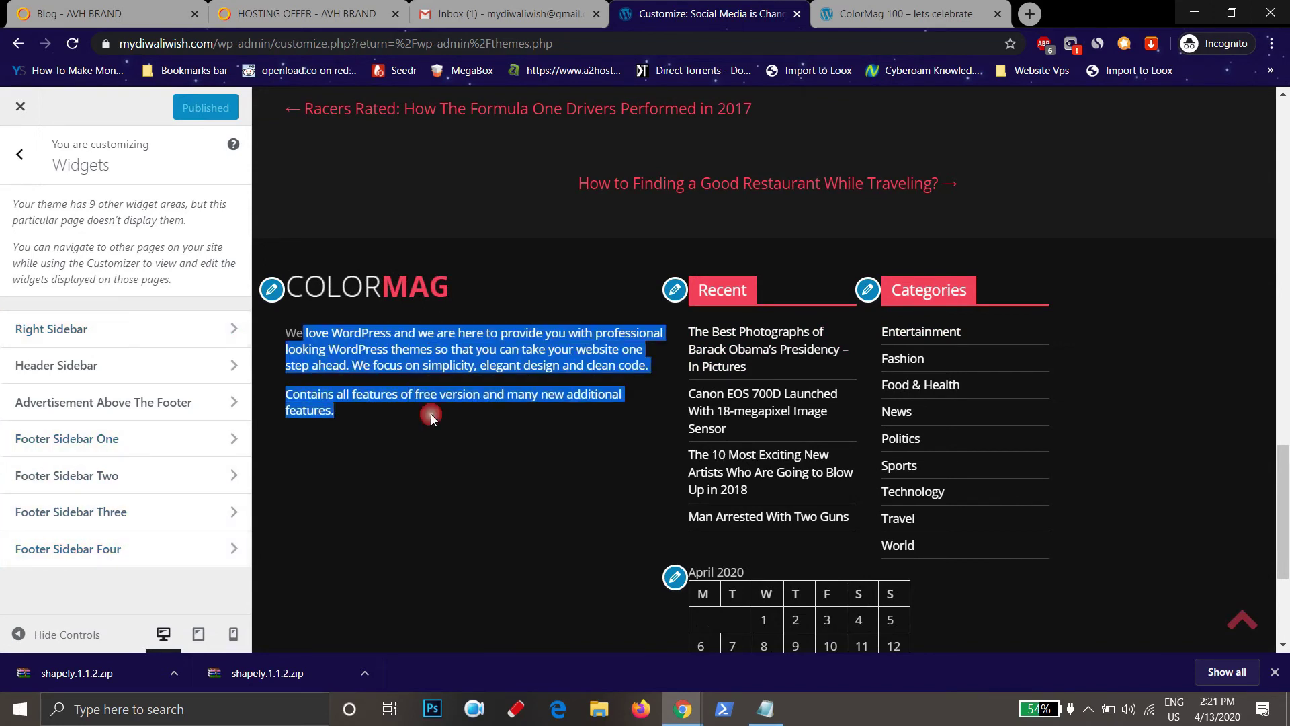
{"action": "left_click", "coordinate": [580, 405]}
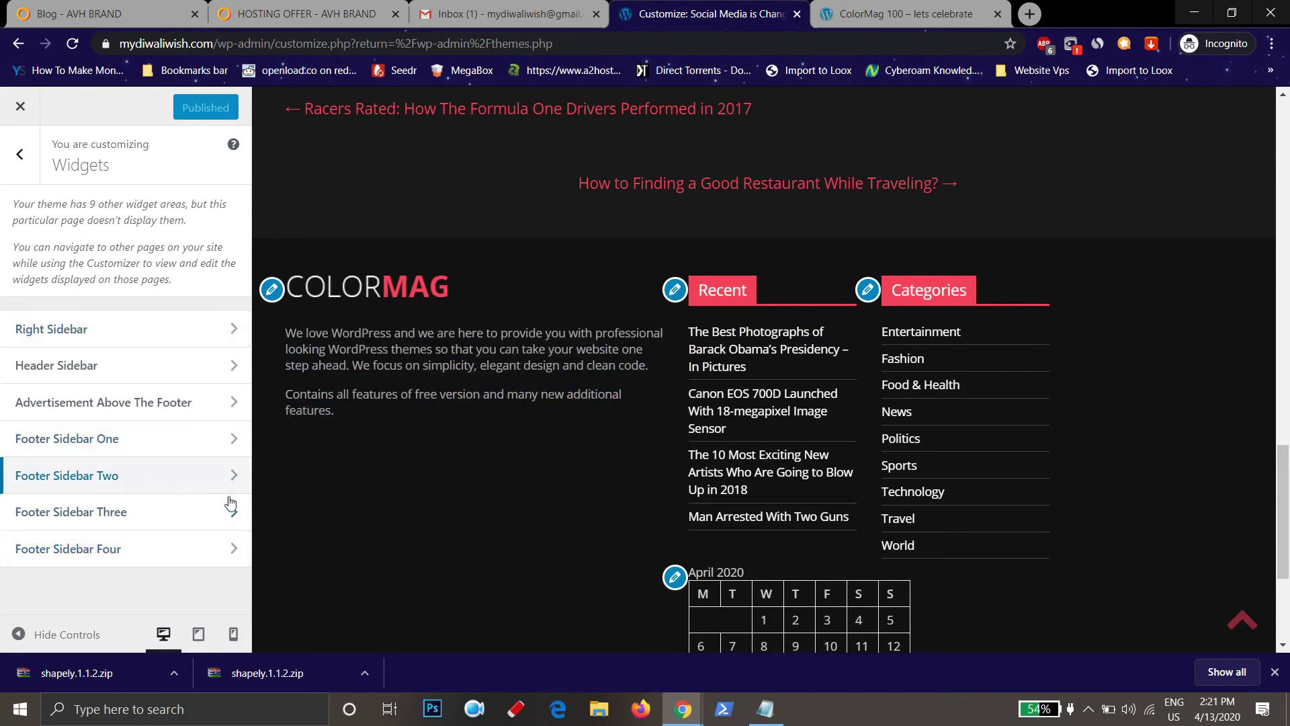
Remove the Calendar widget from Footer Sidebar Two, leaving only Recent Posts
{"action": "left_click", "coordinate": [156, 489]}
{"action": "scroll", "coordinate": [767, 573], "scroll_direction": "down", "scroll_amount": 3}
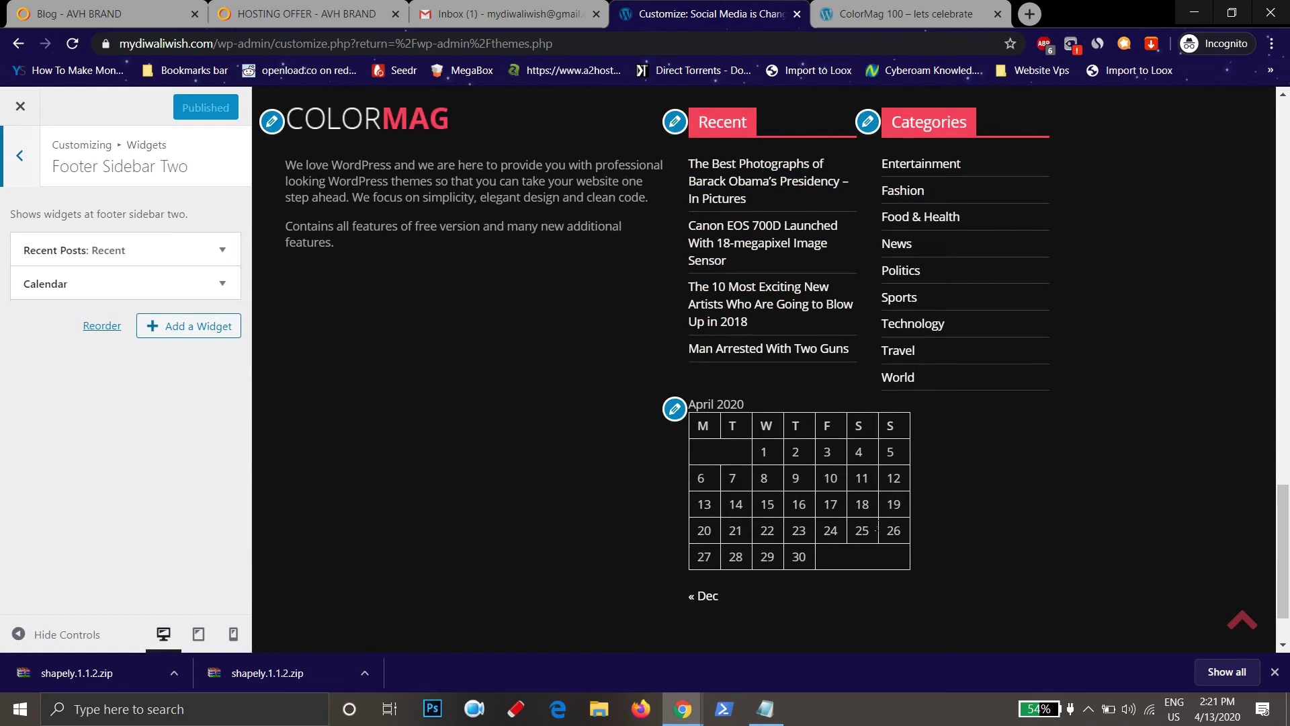
{"action": "left_click", "coordinate": [114, 283]}
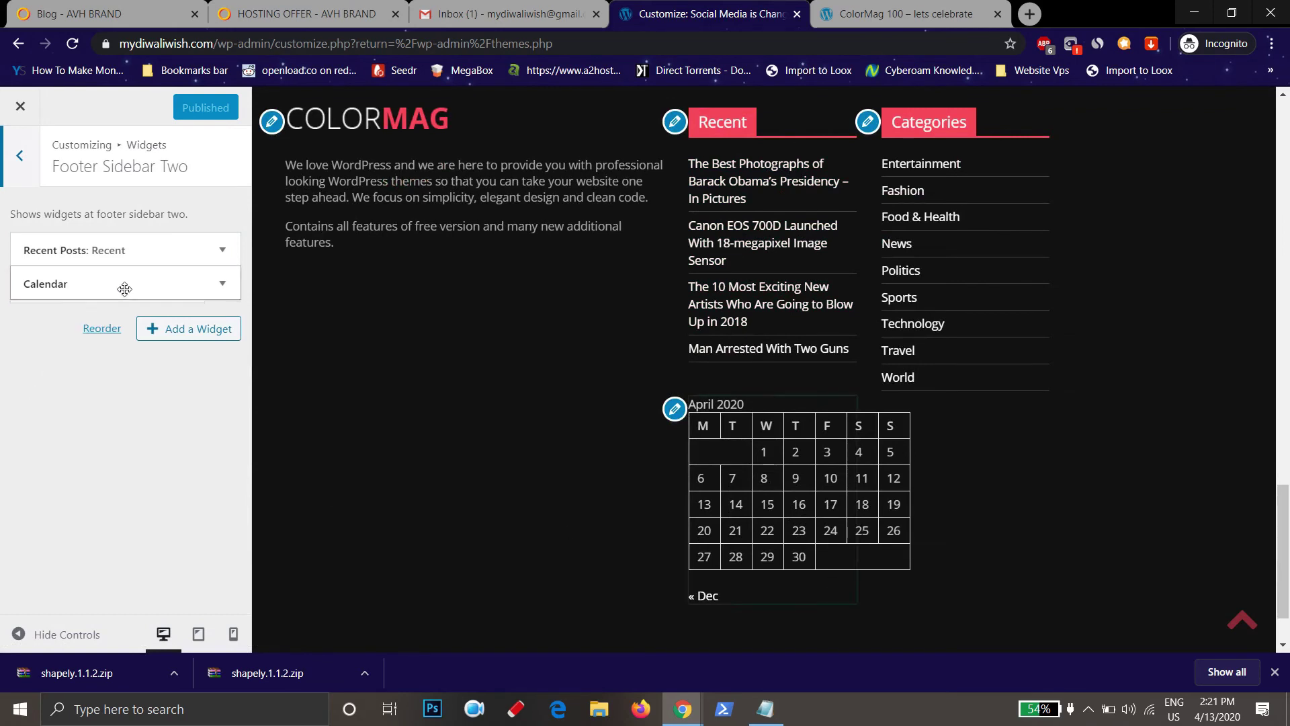
{"action": "left_click", "coordinate": [38, 371]}
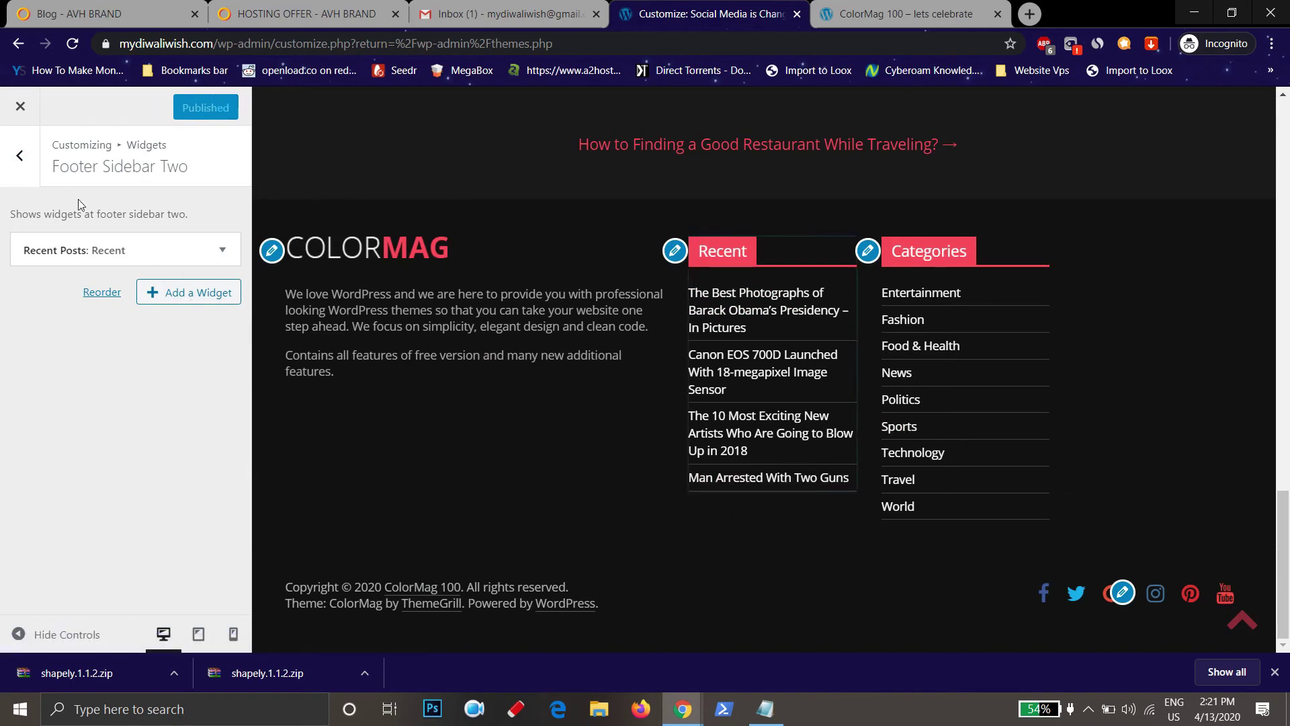
{"action": "left_click", "coordinate": [19, 155]}
Close the Customizer and return to the Manage Themes page
{"action": "scroll", "coordinate": [555, 539], "scroll_direction": "up", "scroll_amount": 6}
{"action": "scroll", "coordinate": [555, 538], "scroll_direction": "up", "scroll_amount": 15}
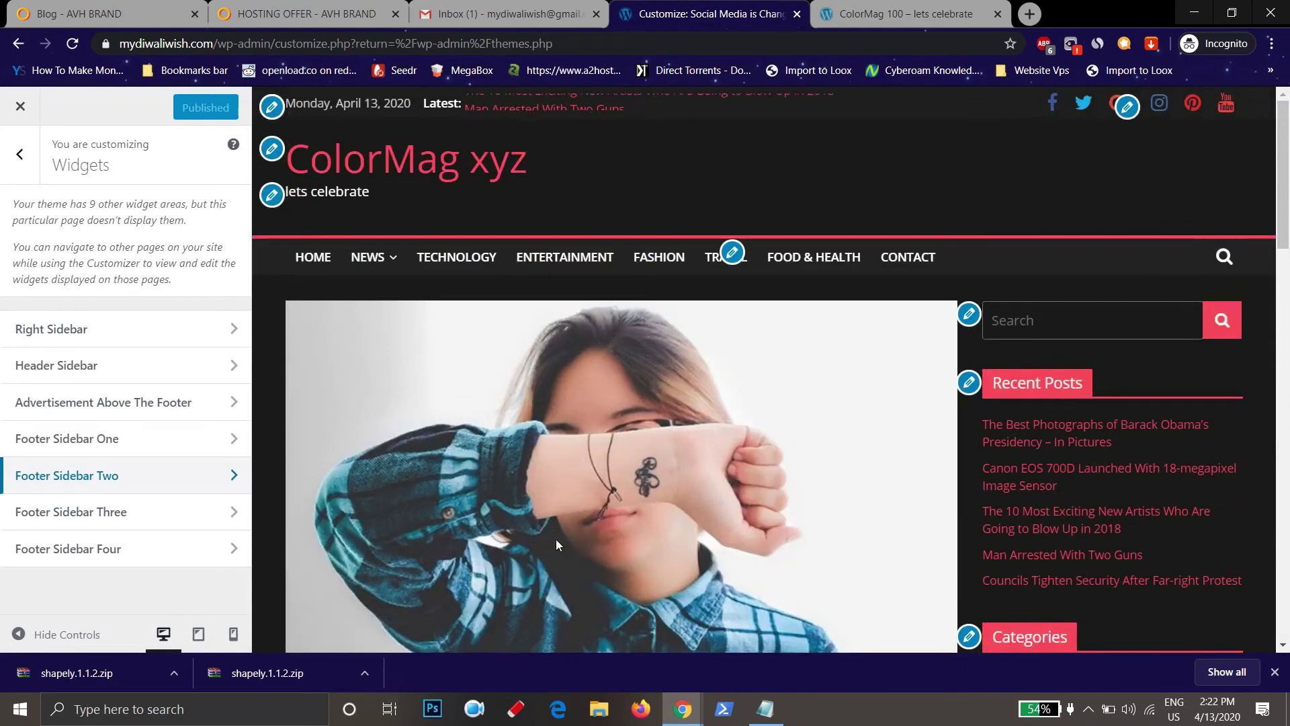
{"action": "scroll", "coordinate": [885, 418], "scroll_direction": "down", "scroll_amount": 20}
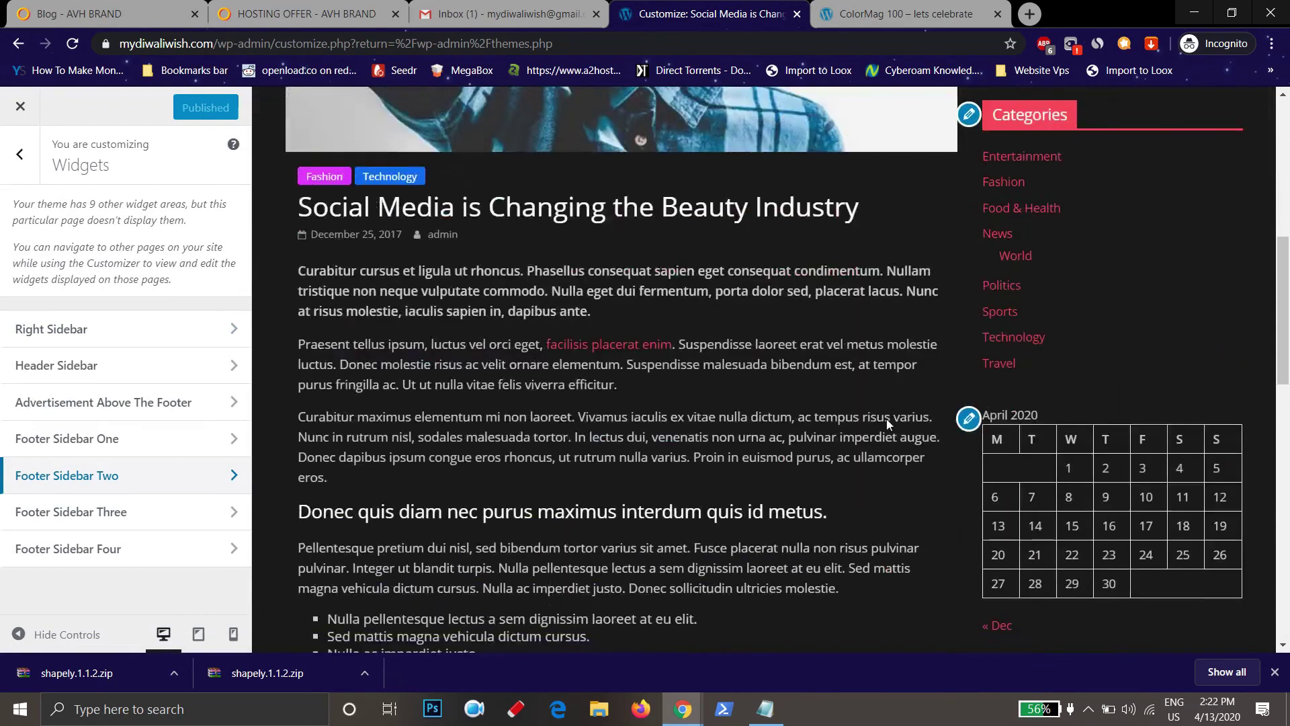
{"action": "scroll", "coordinate": [287, 180], "scroll_direction": "up", "scroll_amount": 8}
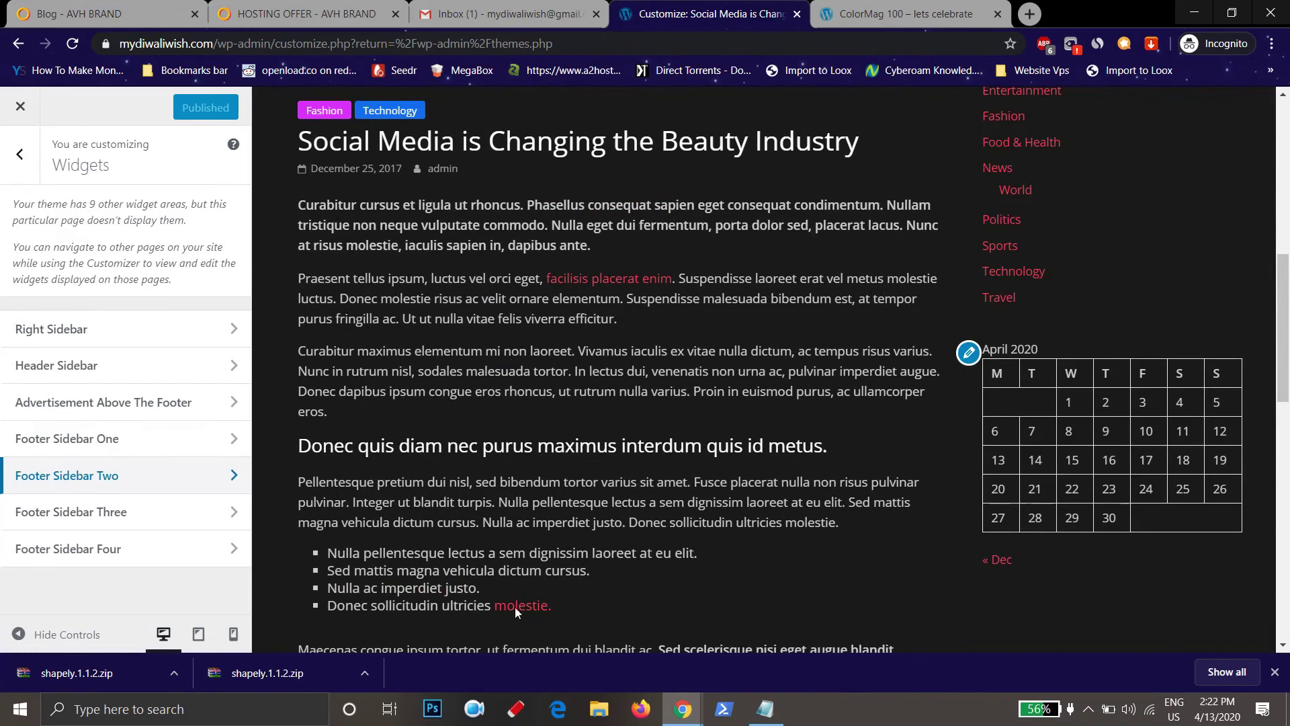
{"action": "scroll", "coordinate": [516, 612], "scroll_direction": "up", "scroll_amount": 5}
{"action": "left_click", "coordinate": [19, 108]}
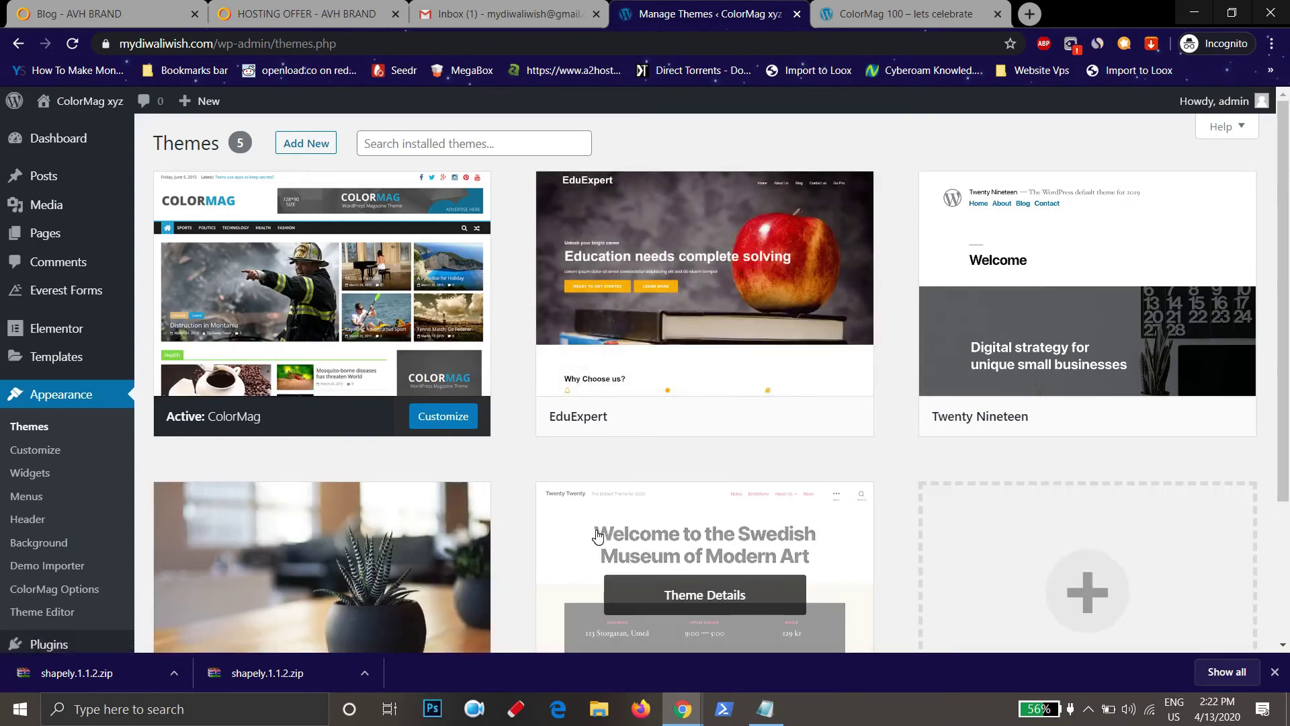
Choose Add New on Appearance > Themes to reach the Add Themes page
{"action": "scroll", "coordinate": [726, 531], "scroll_direction": "down", "scroll_amount": 3}
{"action": "scroll", "coordinate": [725, 531], "scroll_direction": "up", "scroll_amount": 3}
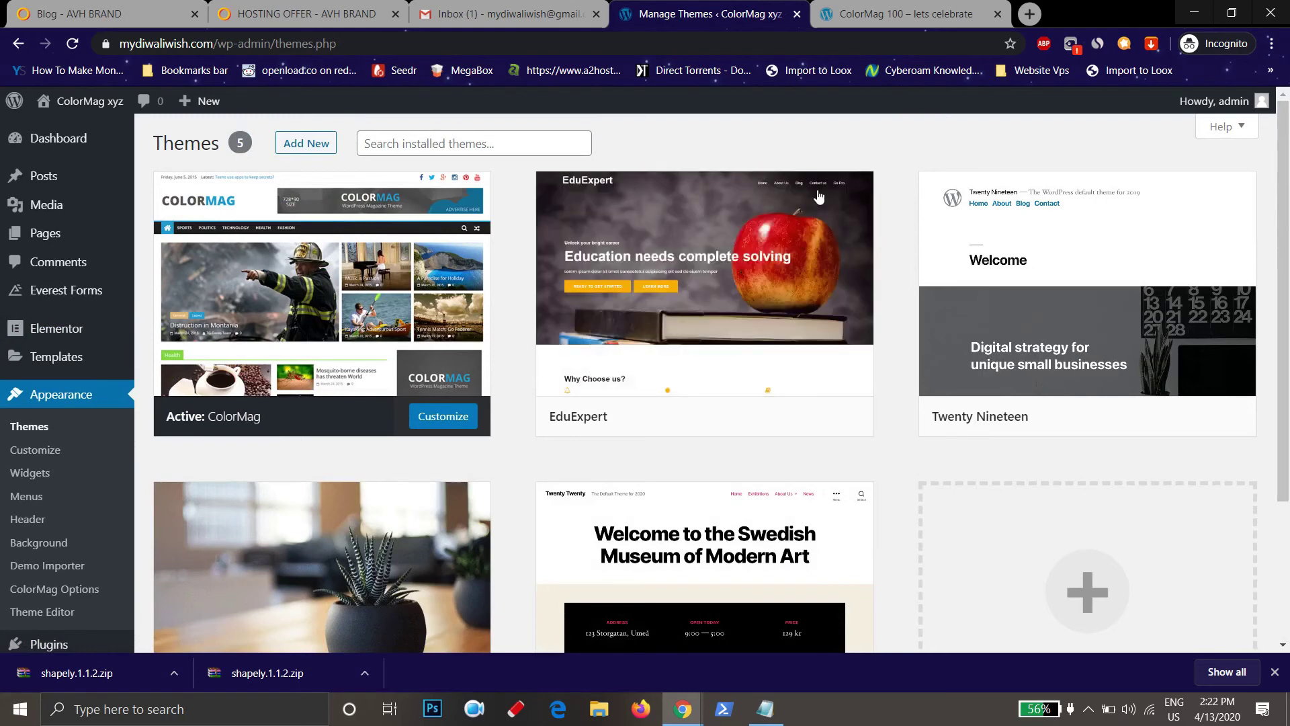
{"action": "left_click", "coordinate": [307, 141]}
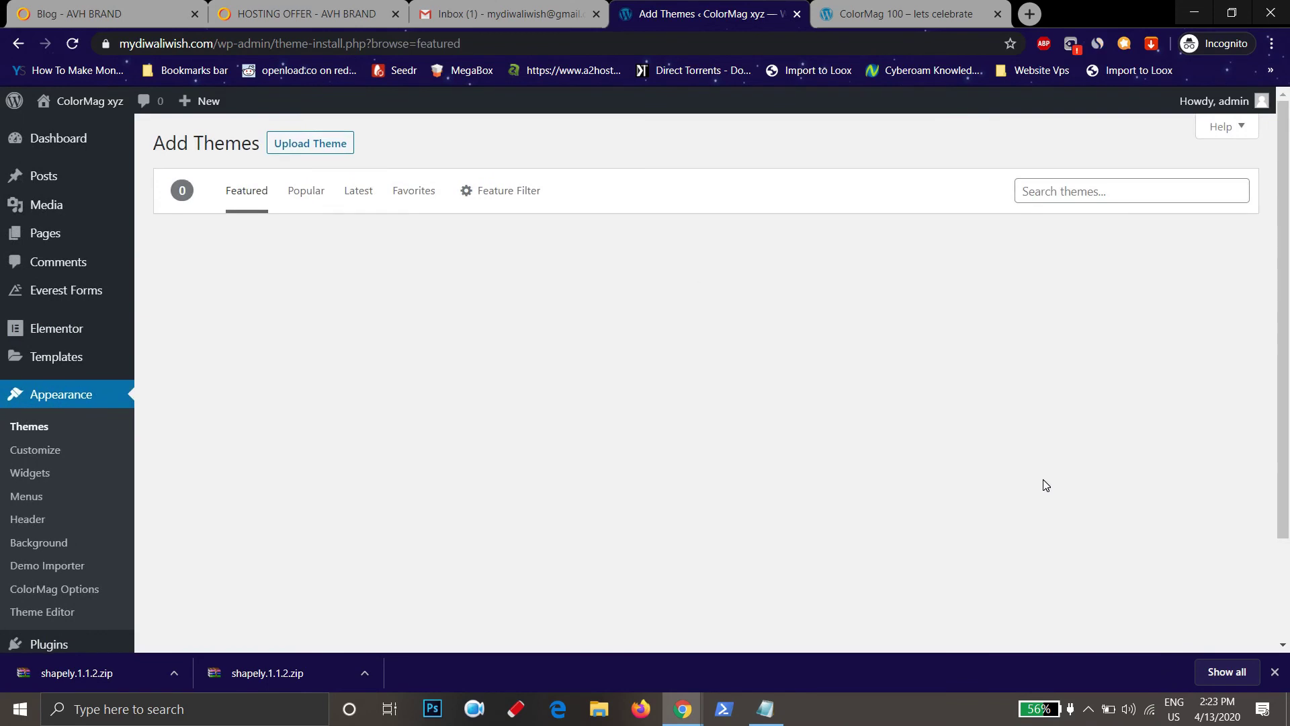
Search themes for 'cooking' and scan the 23 results, including Swift Blog and TimelineBlog
{"action": "left_click", "coordinate": [1102, 197]}
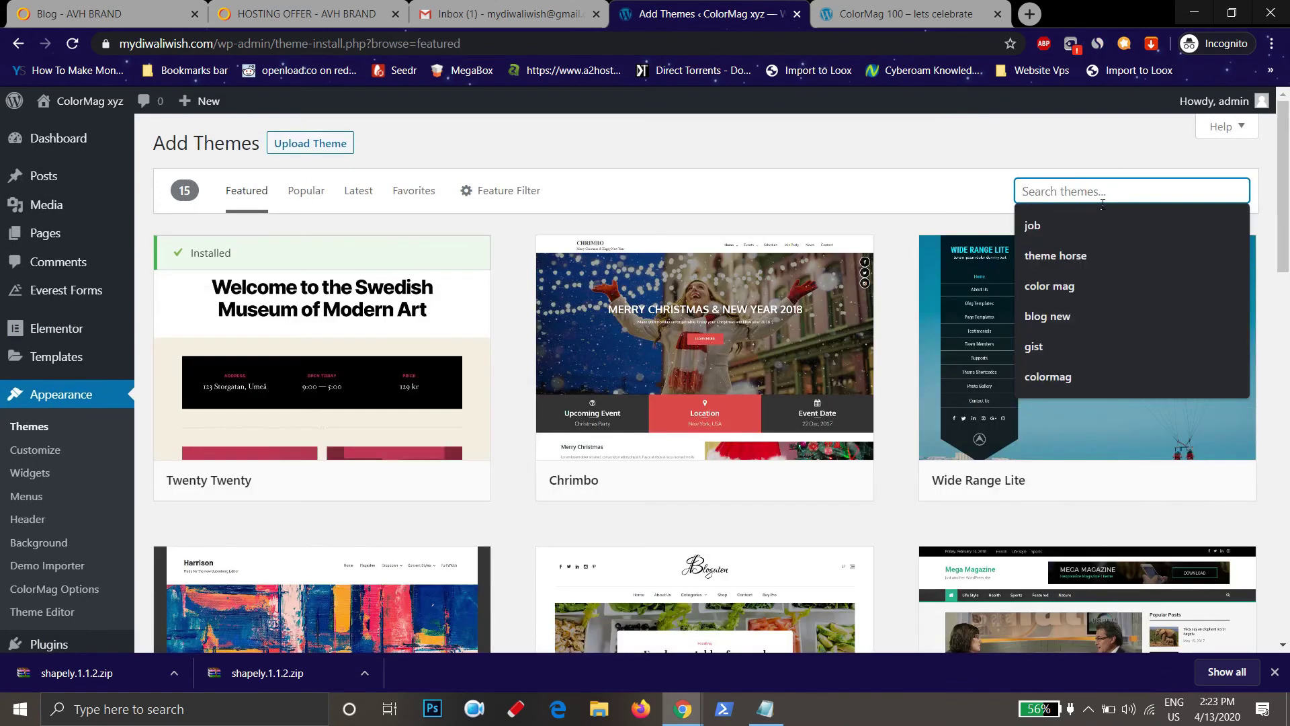
{"action": "type", "text": "cooking"}
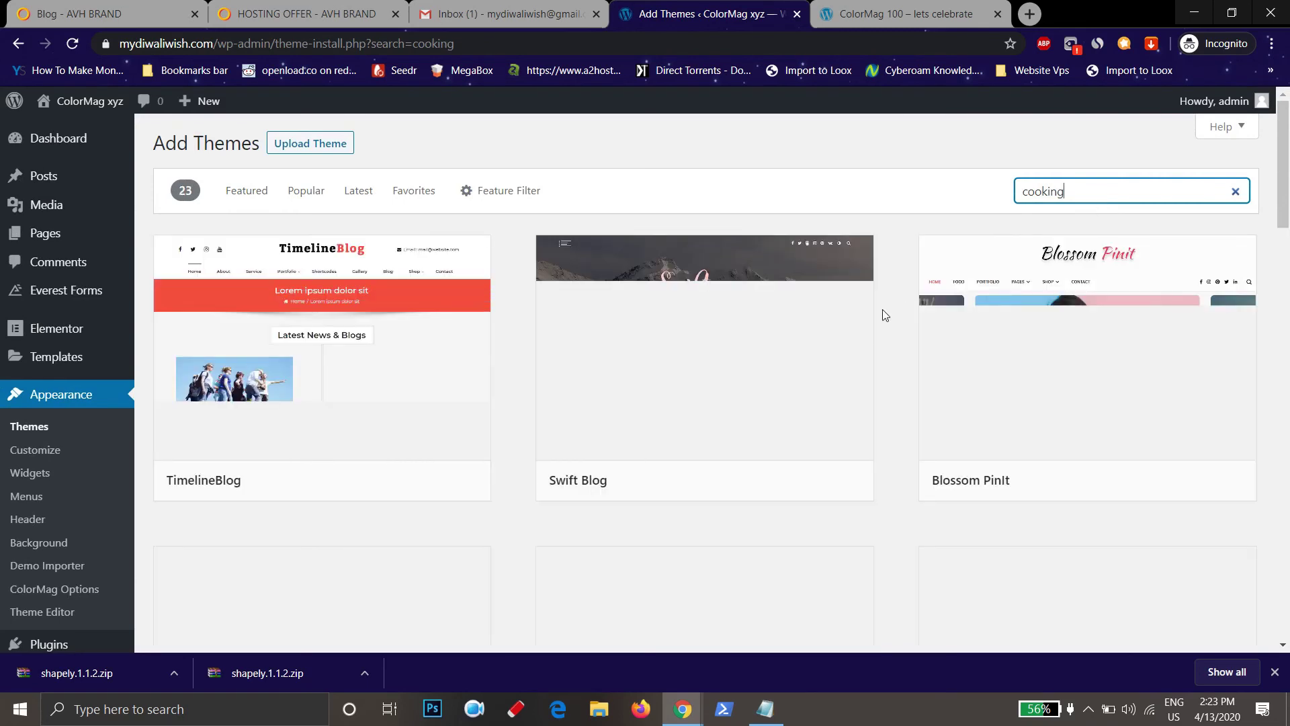
{"action": "scroll", "coordinate": [561, 436], "scroll_direction": "down", "scroll_amount": 3}
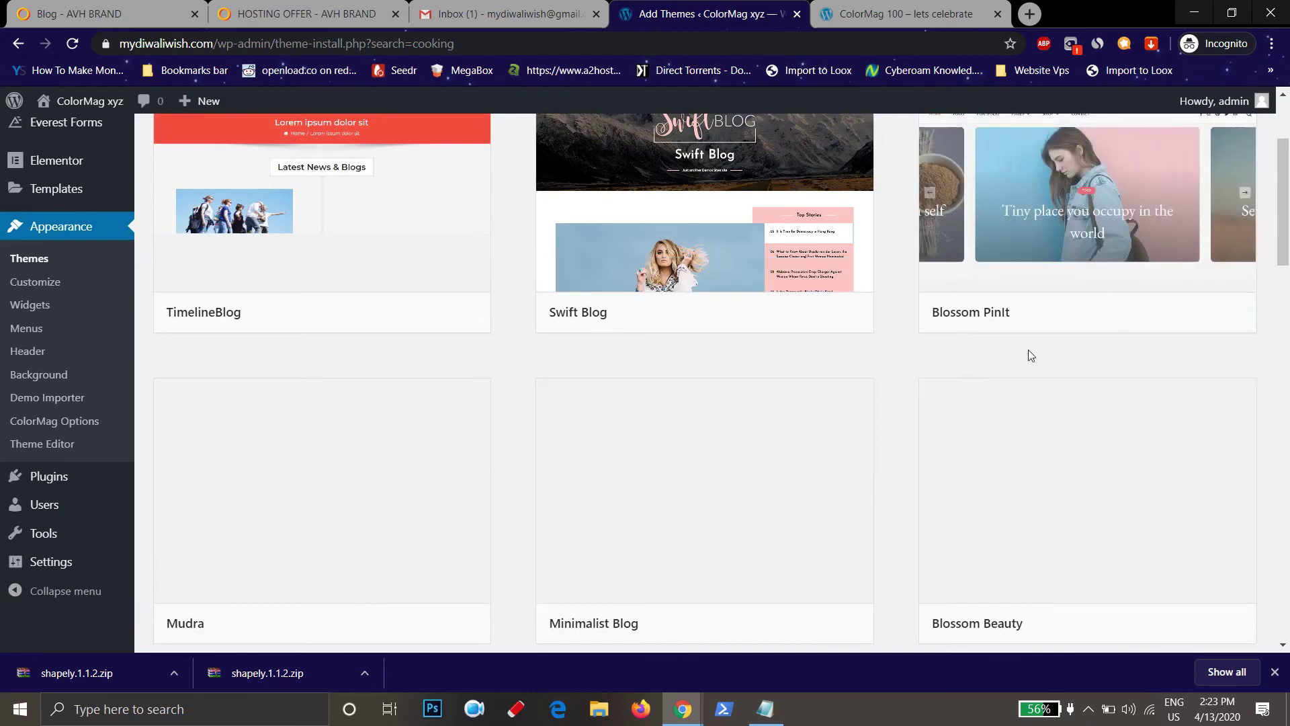
{"action": "scroll", "coordinate": [1032, 356], "scroll_direction": "up", "scroll_amount": 3}
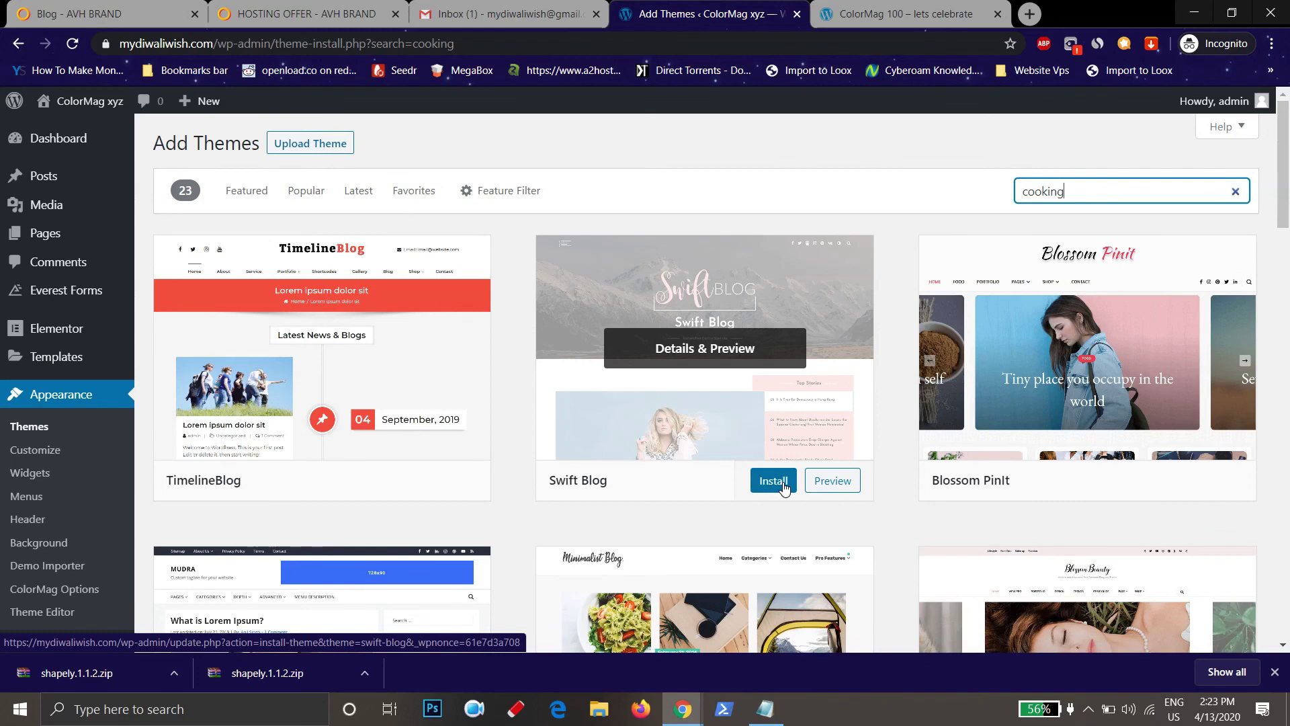
Switch to the 'ColorMag 100 – lets celebrate' browser tab with Ctrl+Tab
{"action": "key", "text": "ctrl+Tab"}
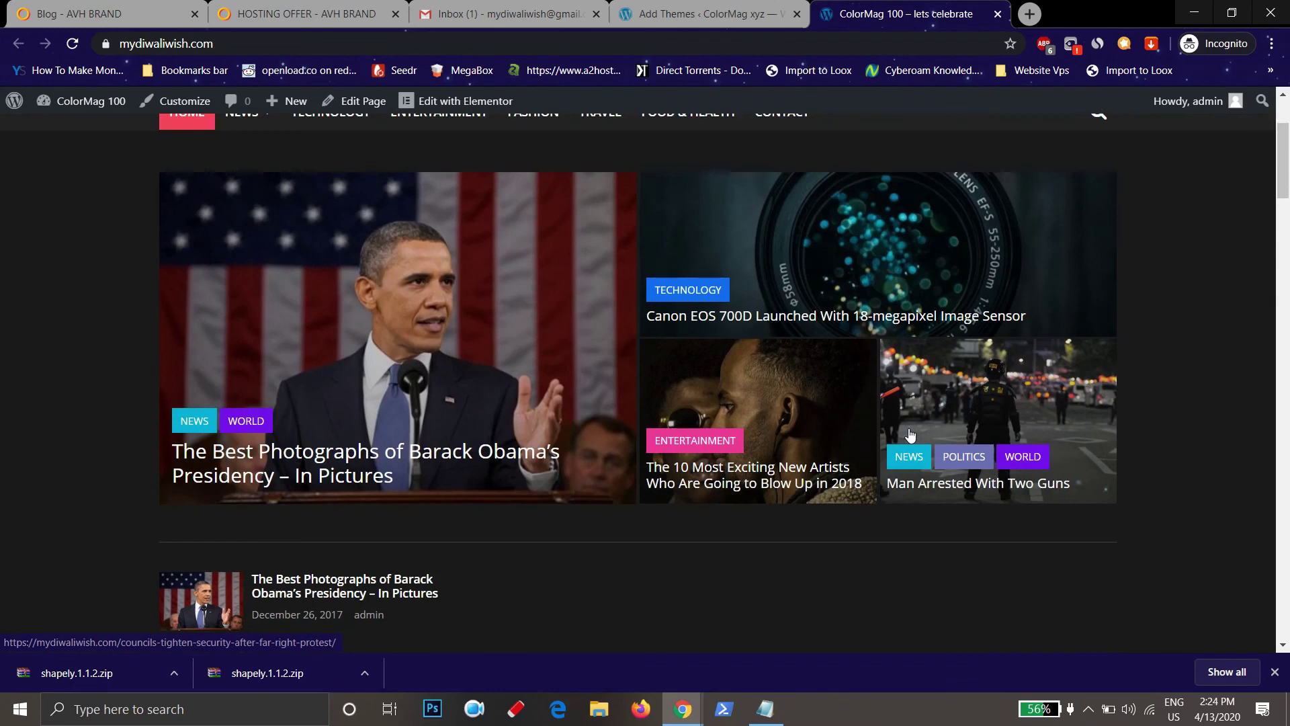